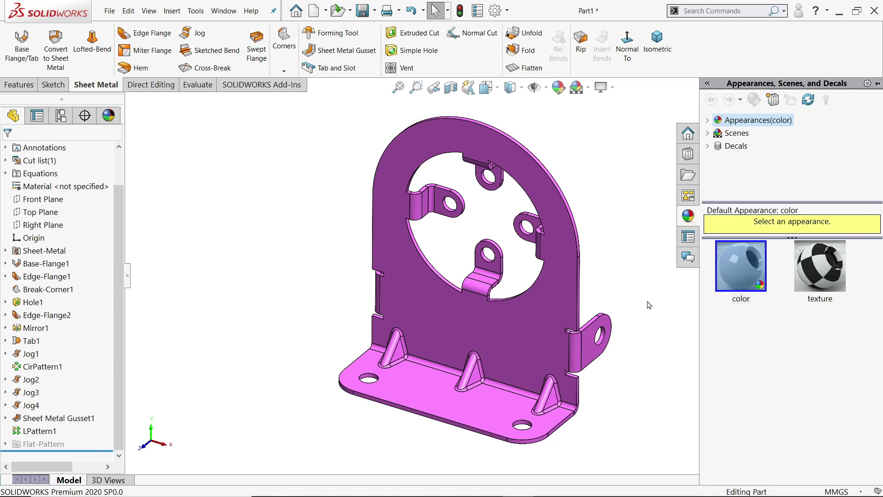
Inspect the bent bracket from several angles, checking the jog bend, then fit it to view.
middle_drag(588, 304, 515, 230)
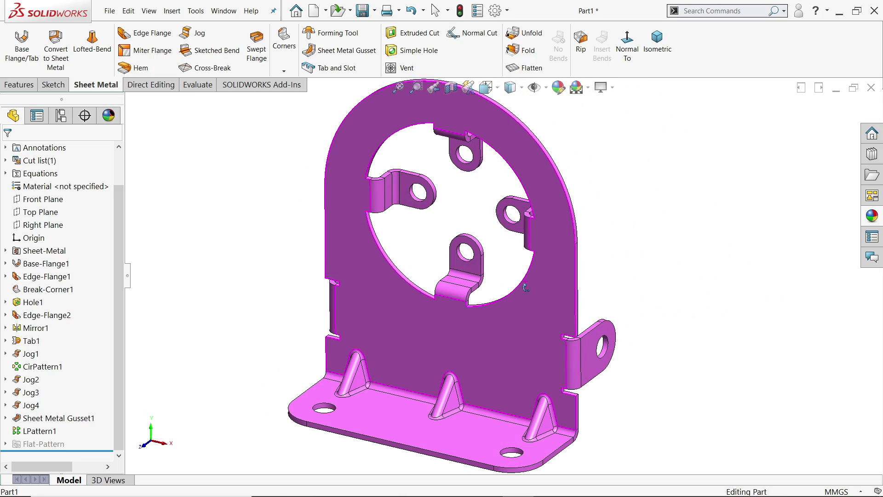
scroll(504, 189, down, 2)
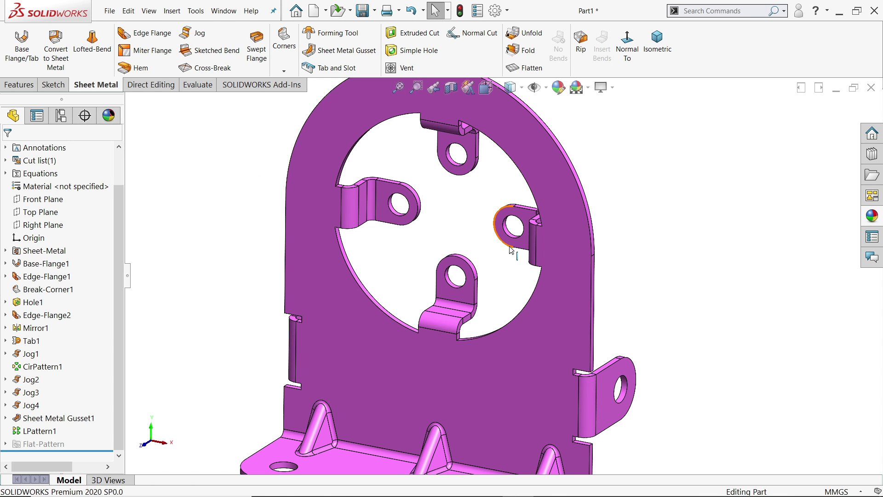
scroll(486, 291, down, 2)
scroll(486, 290, up, 2)
mouse_move(486, 291)
middle_down()
mouse_move(437, 301)
mouse_move(499, 276)
mouse_move(483, 299)
middle_up()
scroll(437, 301, down, 2)
scroll(464, 332, down, 3)
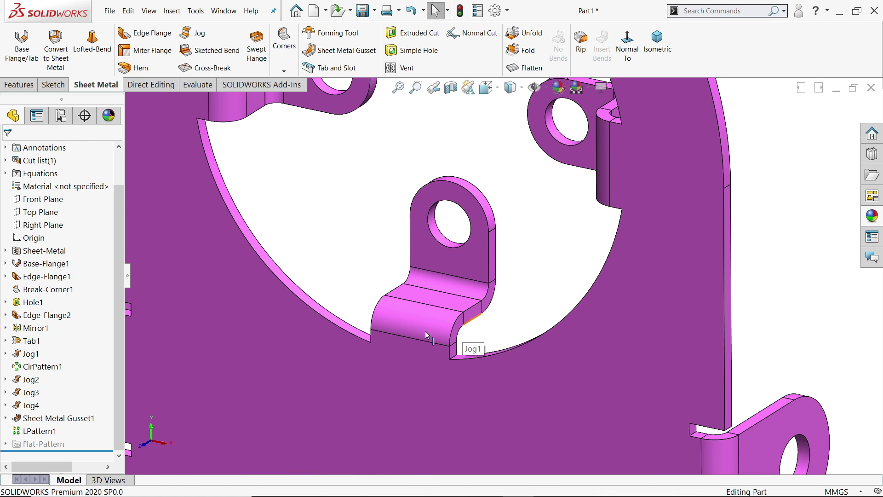
click(423, 332)
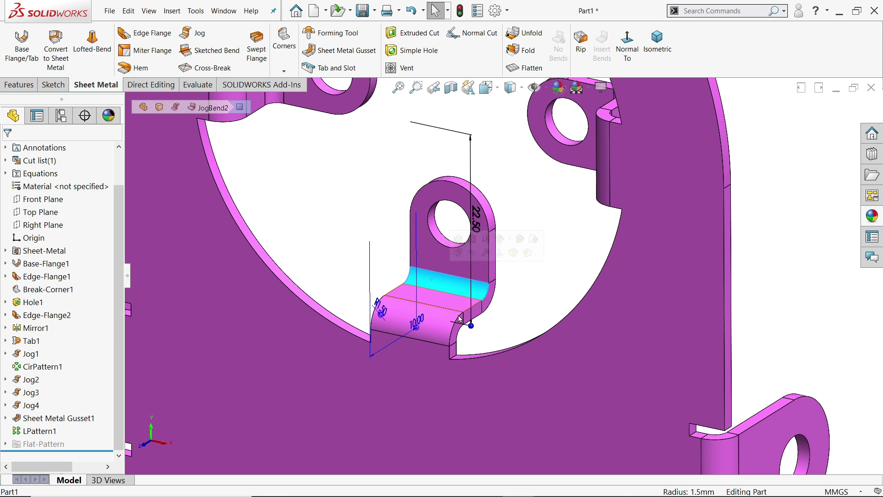
click(525, 279)
key(f)
scroll(507, 204, down, 4)
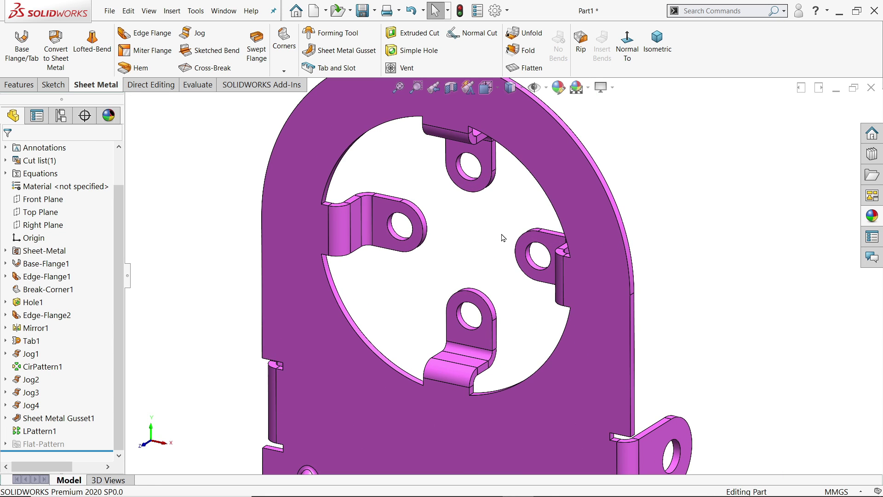
Flatten the bracket, inspect its flat pattern, and switch to the Photos reference drawing.
click(526, 68)
middle_drag(488, 242, 482, 251)
scroll(481, 251, up, 3)
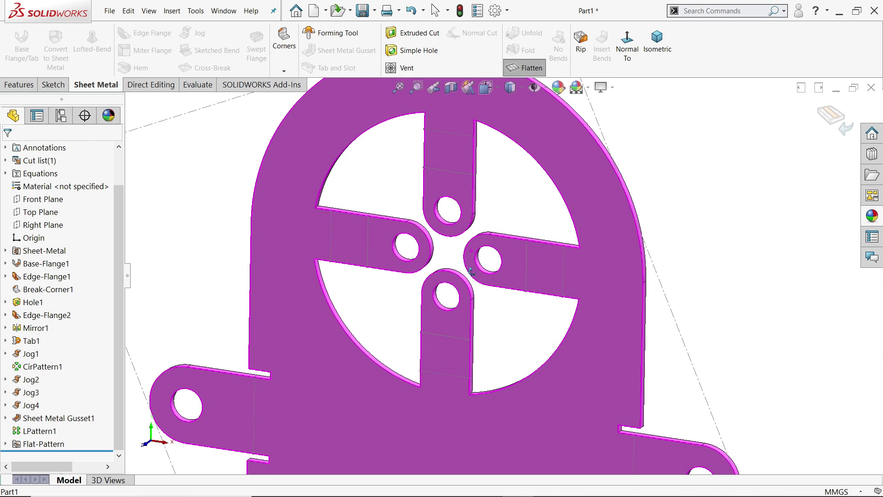
key(Escape)
scroll(475, 276, up, 2)
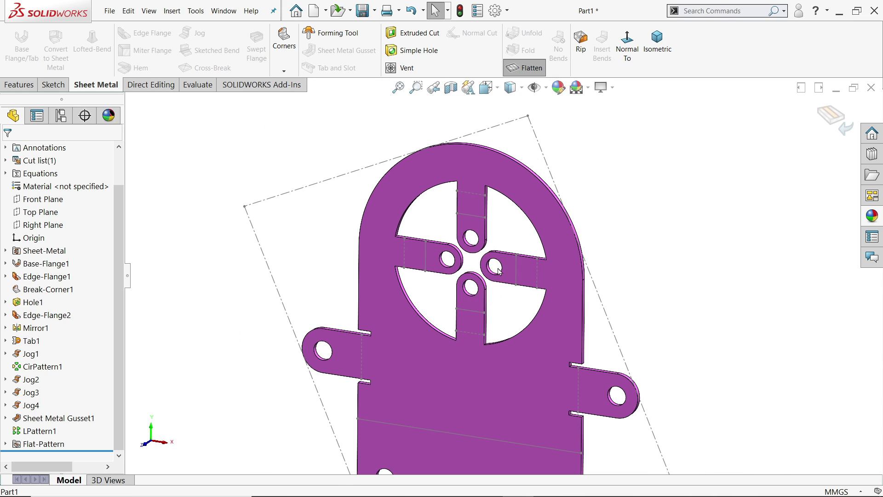
scroll(492, 276, down, 2)
scroll(492, 280, down, 2)
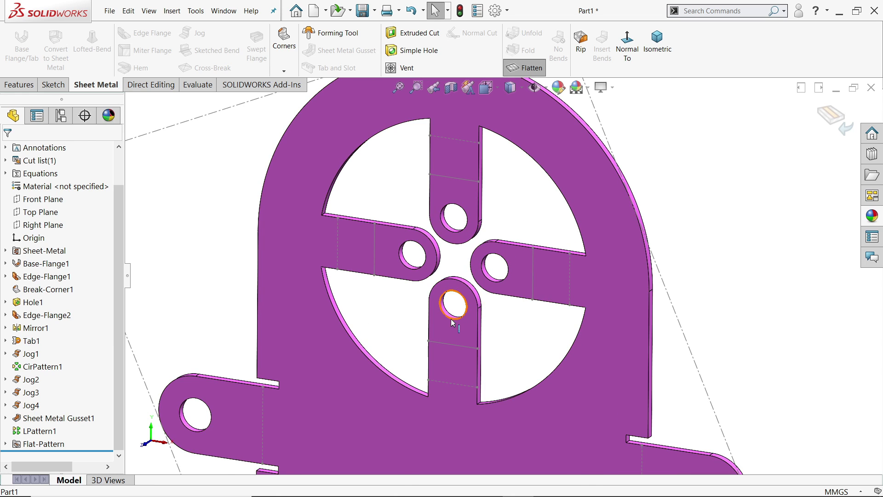
key(alt+Tab)
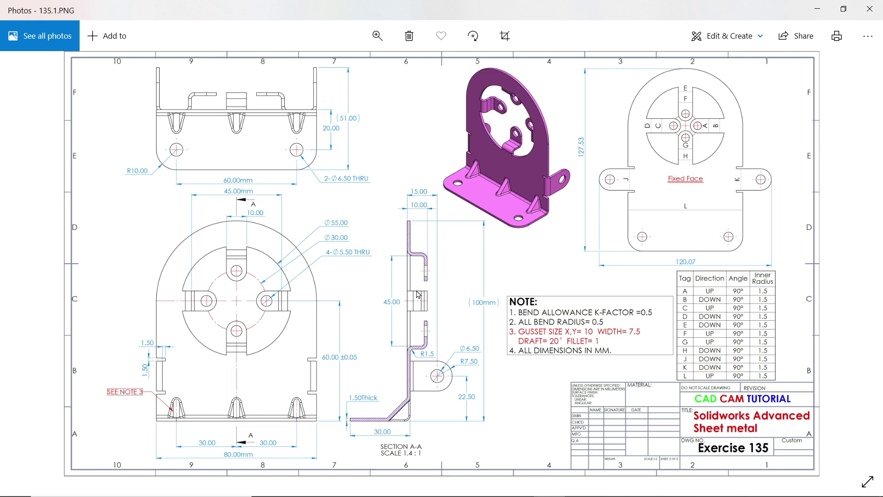
scroll(408, 307, up, 5)
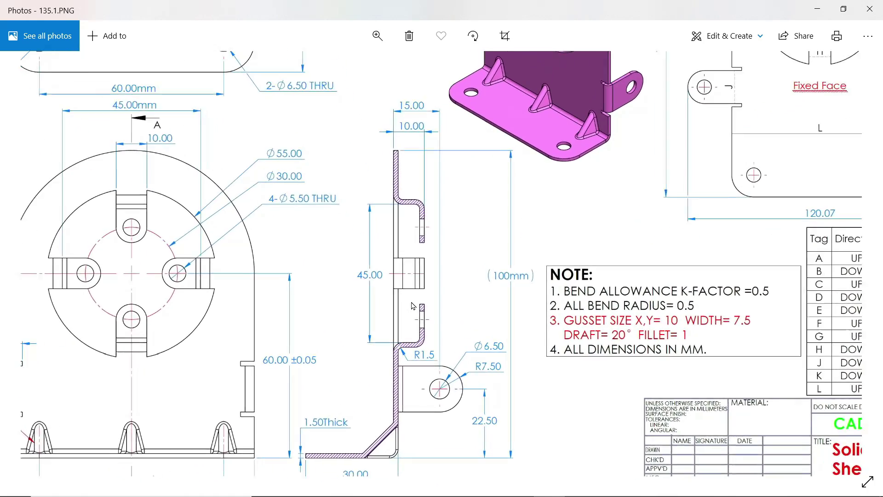
drag(525, 296, 353, 286)
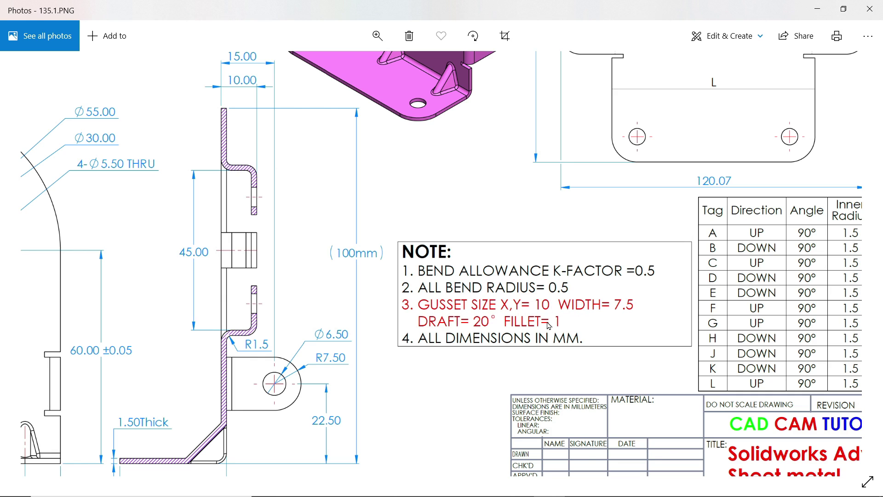
ctrl+scroll(604, 338, down, 3)
ctrl+scroll(679, 189, up, 2)
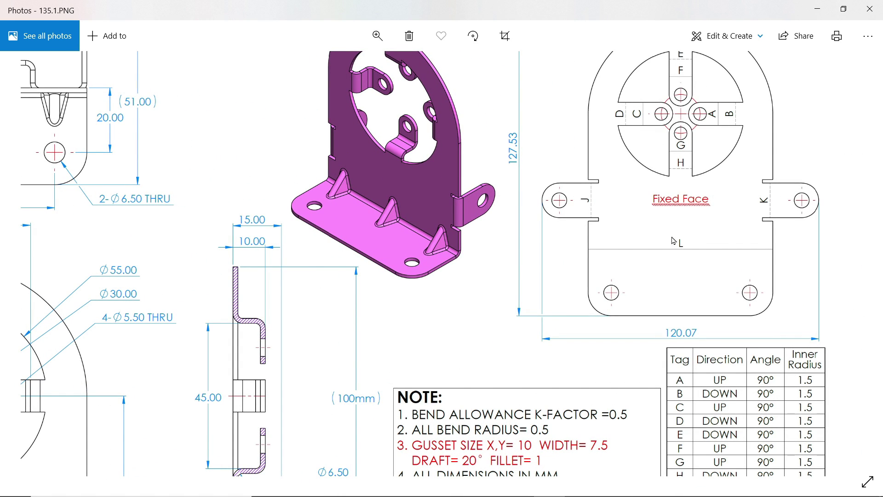
drag(678, 298, 661, 235)
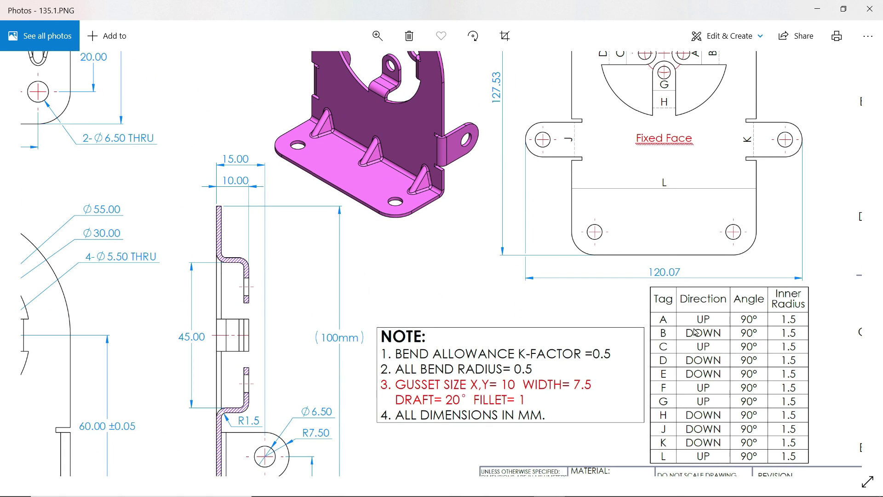
mouse_move(589, 264)
mouse_down()
mouse_move(695, 308)
mouse_move(823, 263)
mouse_up()
ctrl+scroll(679, 263, down, 3)
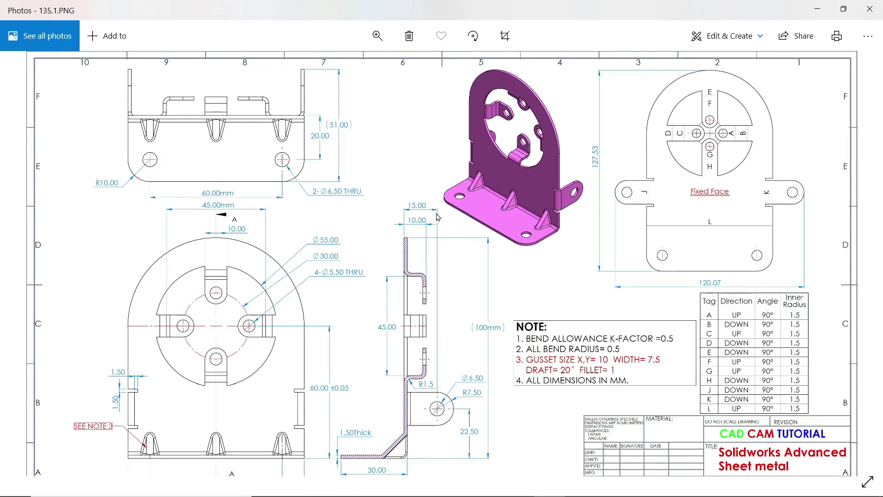
ctrl+scroll(516, 197, up, 2)
ctrl+scroll(269, 141, up, 3)
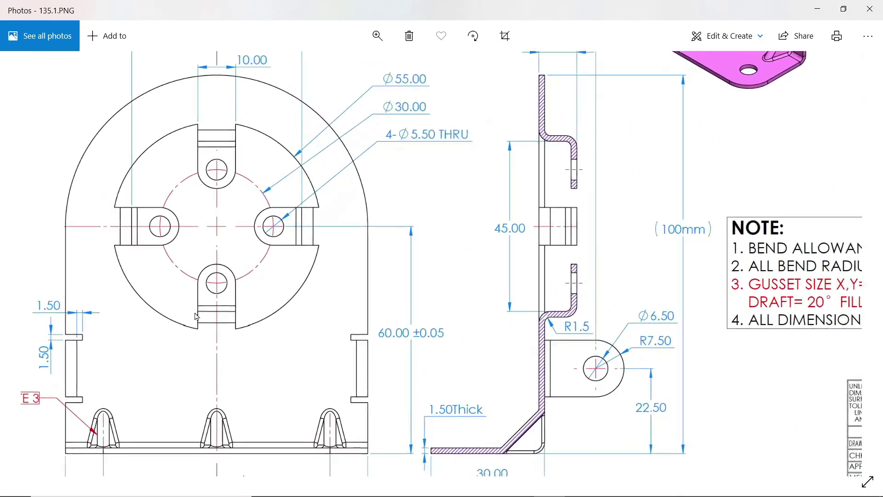
drag(257, 160, 263, 179)
drag(327, 217, 361, 141)
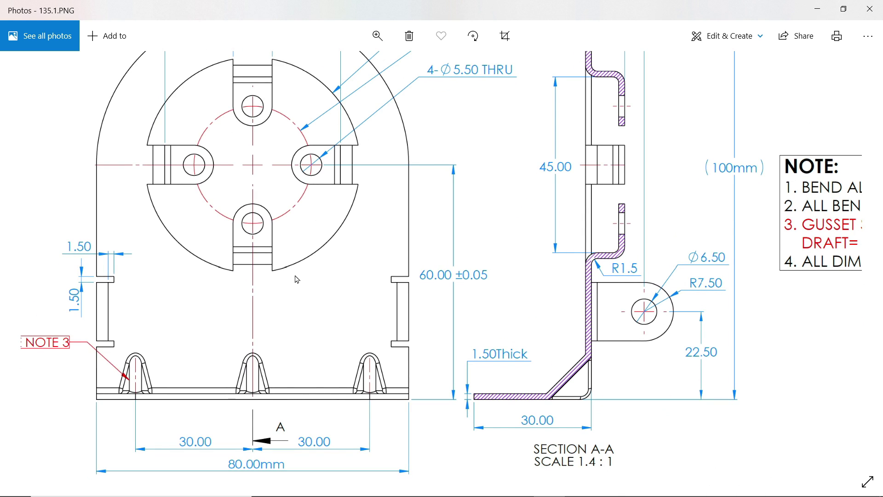
ctrl+scroll(297, 279, down, 1)
drag(305, 267, 307, 283)
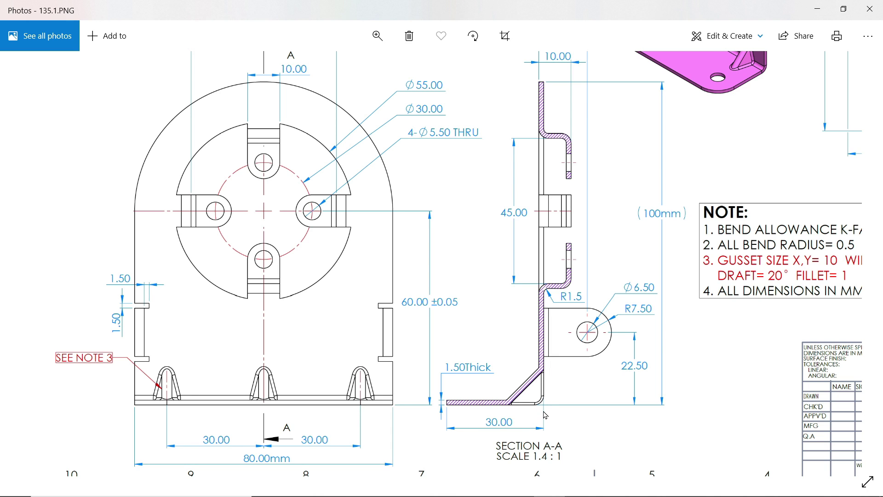
ctrl+scroll(538, 407, down, 3)
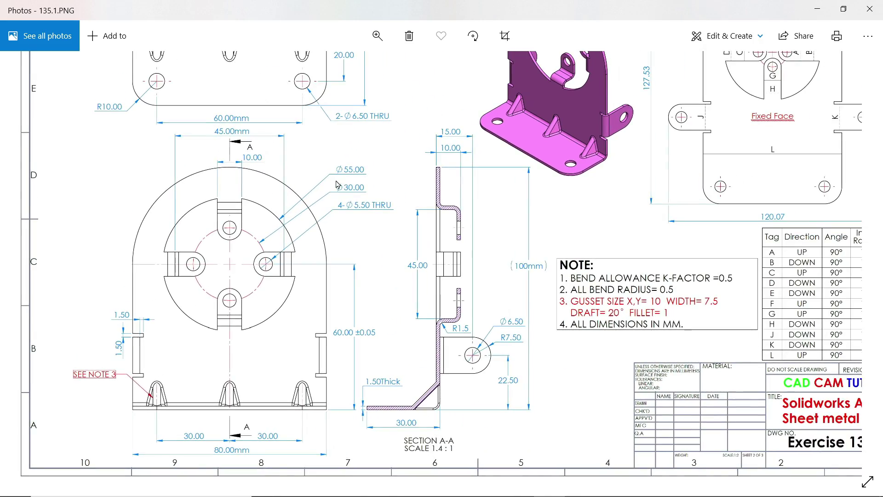
ctrl+scroll(354, 295, up, 1)
ctrl+scroll(335, 212, up, 2)
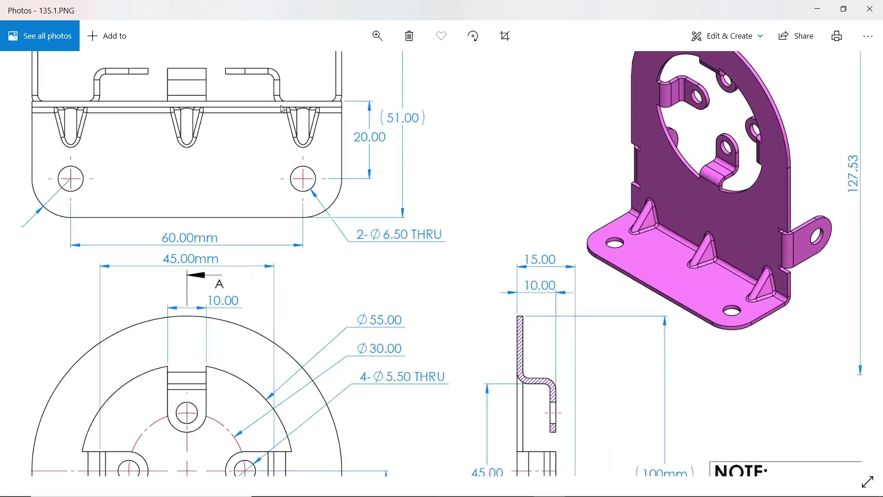
drag(335, 212, 381, 237)
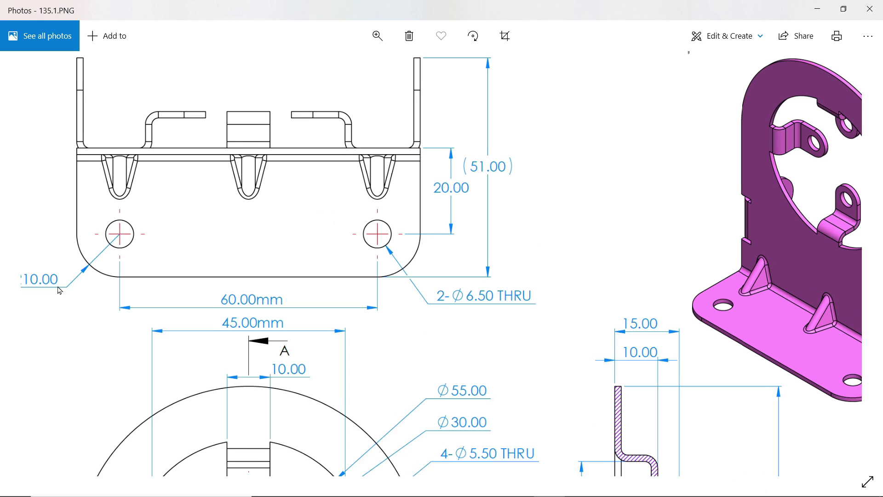
drag(59, 290, 99, 294)
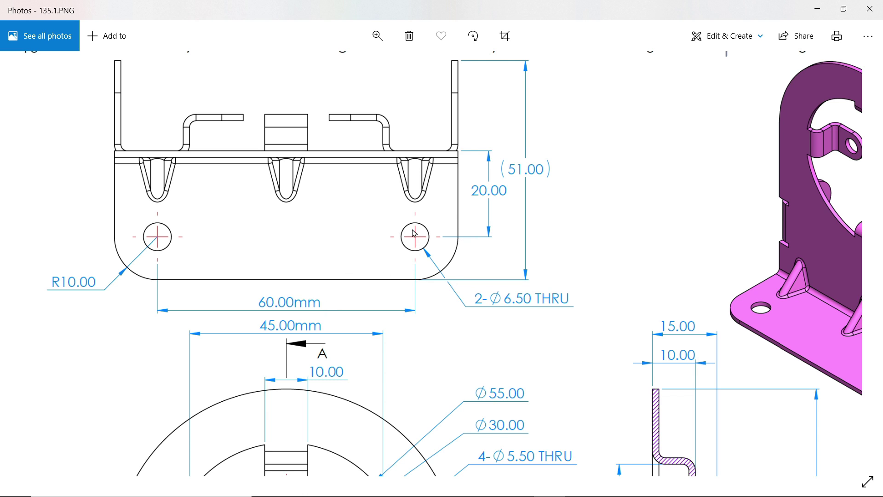
click(823, 8)
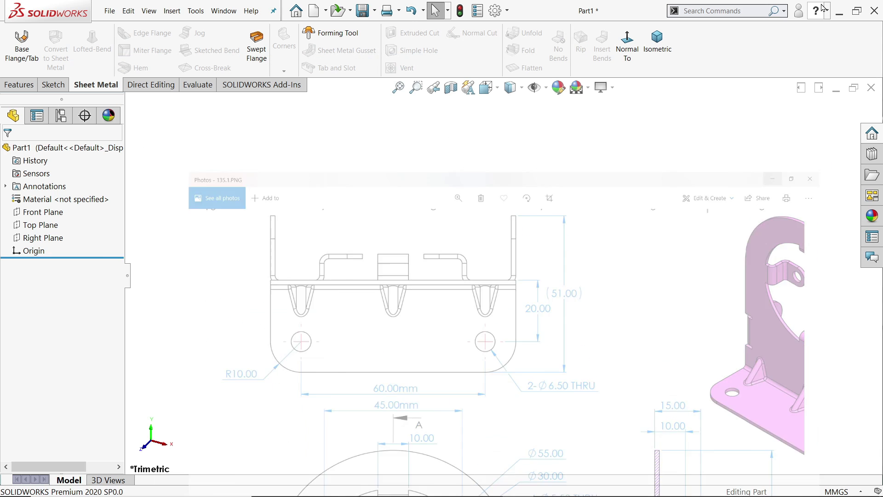
Start a sketch on the Front Plane and draw an 80 mm circle centred on the origin.
click(50, 218)
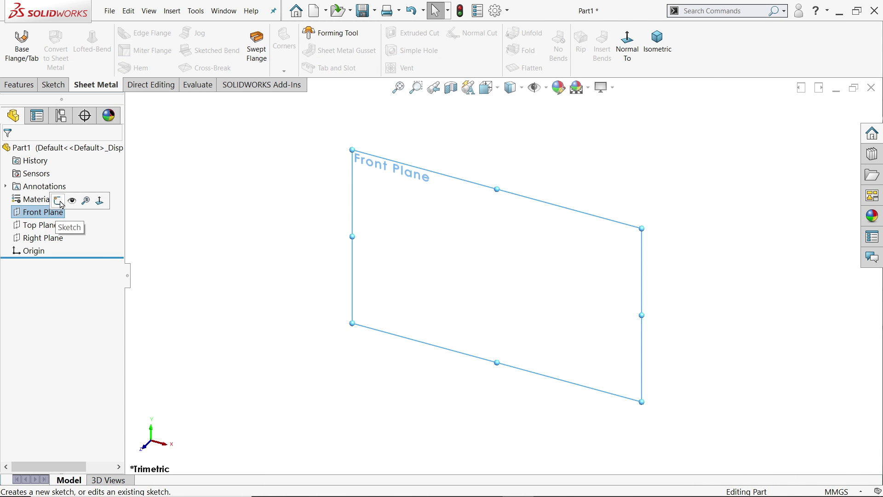
click(62, 203)
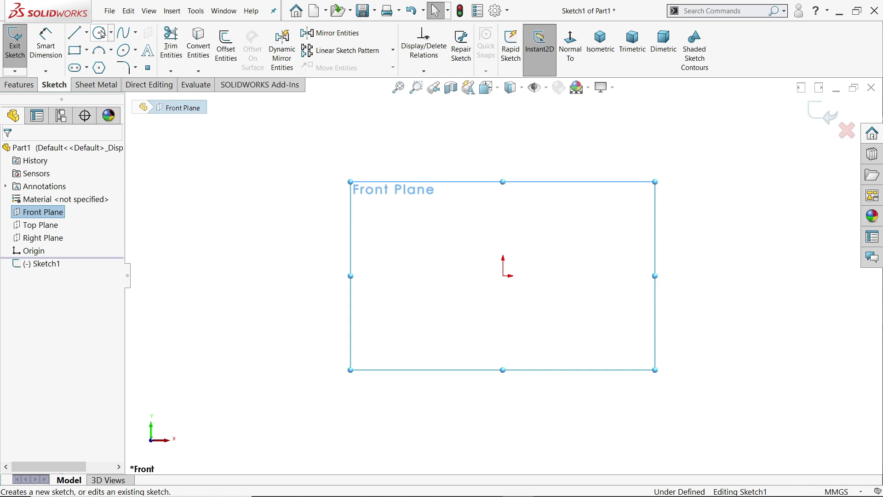
click(102, 33)
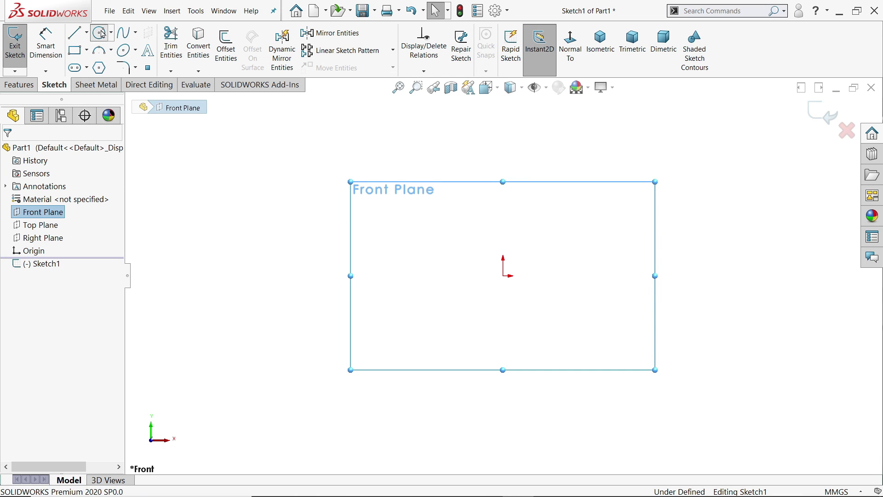
click(504, 276)
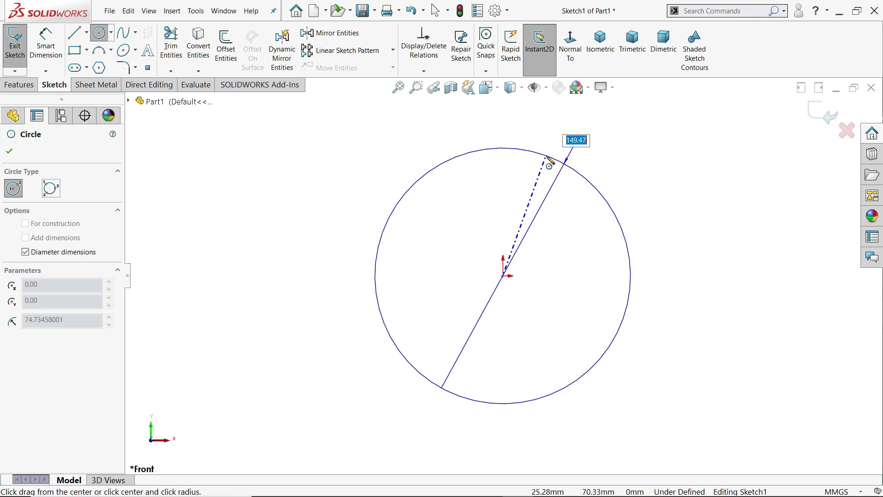
text(80)
key(Return)
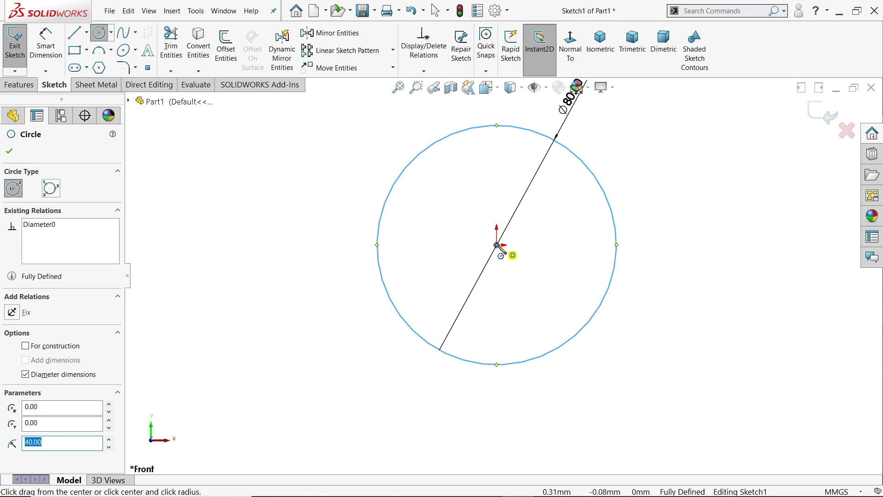
Add a concentric 55 mm circle centred on the origin.
click(497, 245)
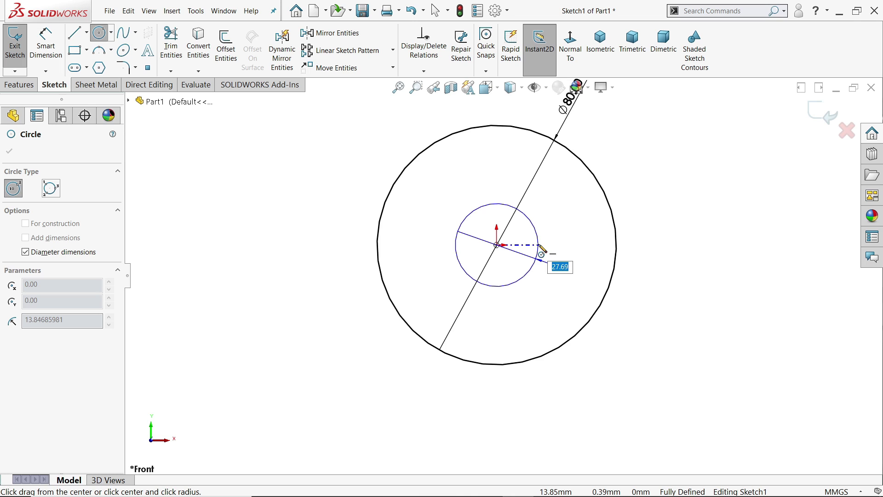
text(55)
key(Return)
click(75, 33)
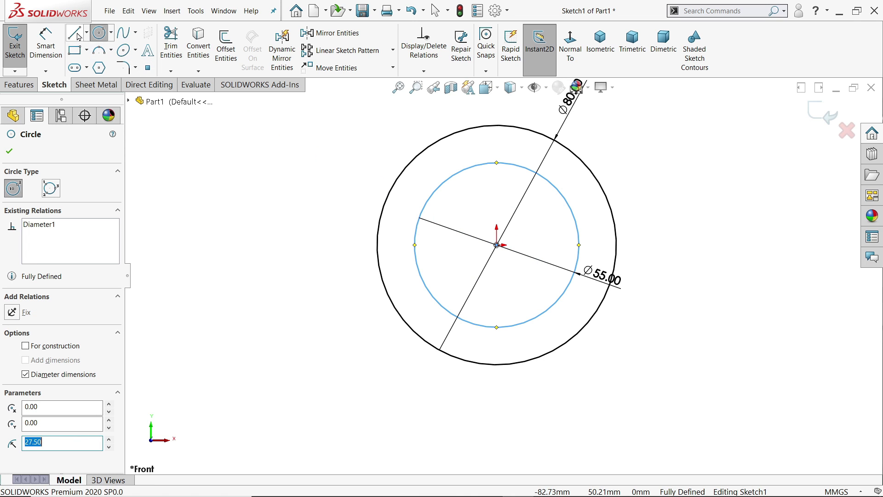
Draw lines from the Ø80 circle's left side down, across the bottom, and up to its right side.
click(377, 245)
scroll(382, 299, up, 3)
click(430, 382)
click(597, 382)
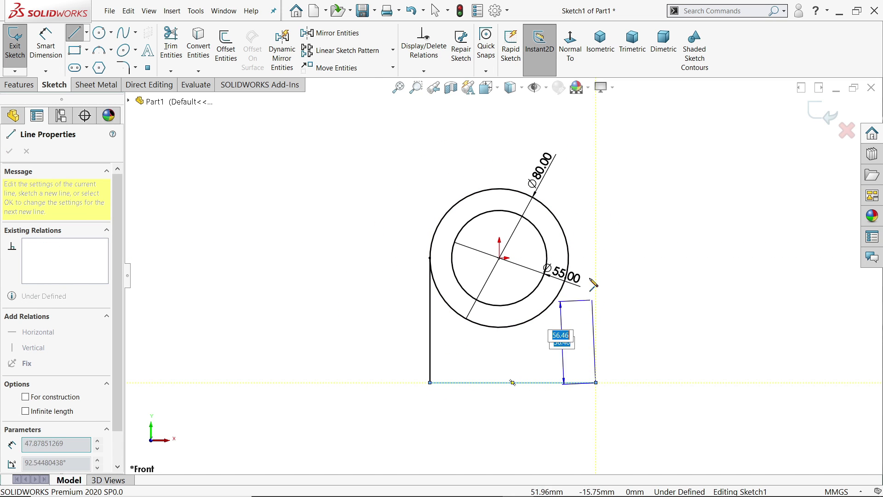
scroll(582, 260, down, 3)
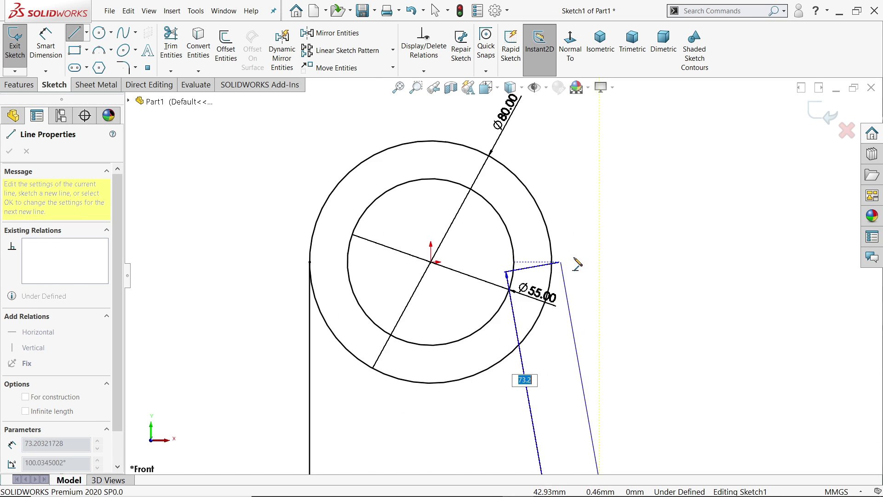
click(552, 263)
right_click(600, 225)
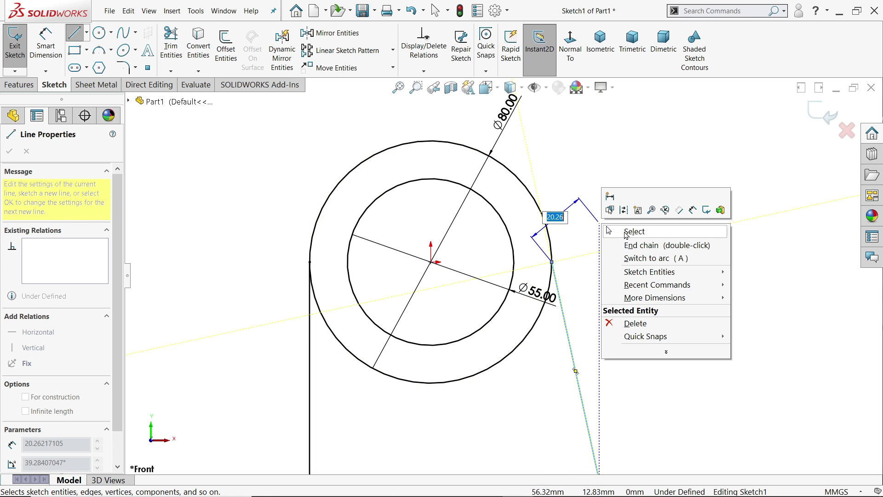
click(635, 231)
Make the slanted right-side line vertical.
scroll(565, 331, up, 1)
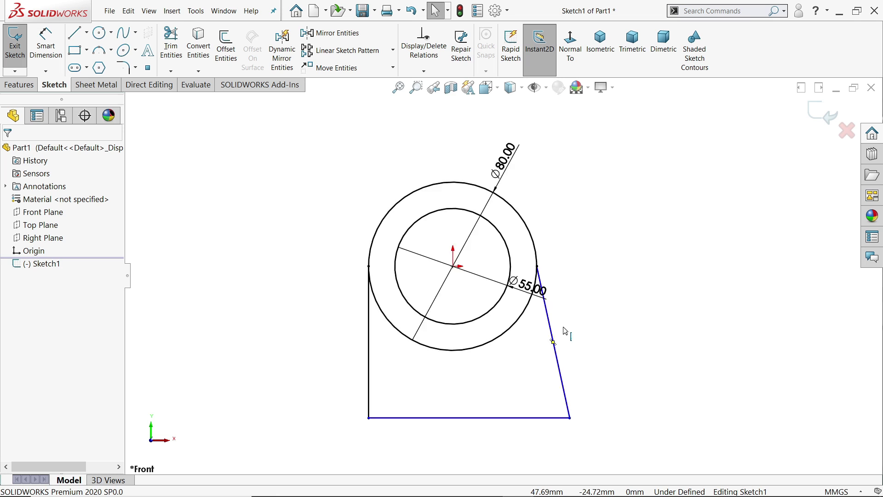
scroll(544, 341, down, 2)
click(540, 335)
click(578, 281)
click(583, 257)
scroll(517, 221, up, 2)
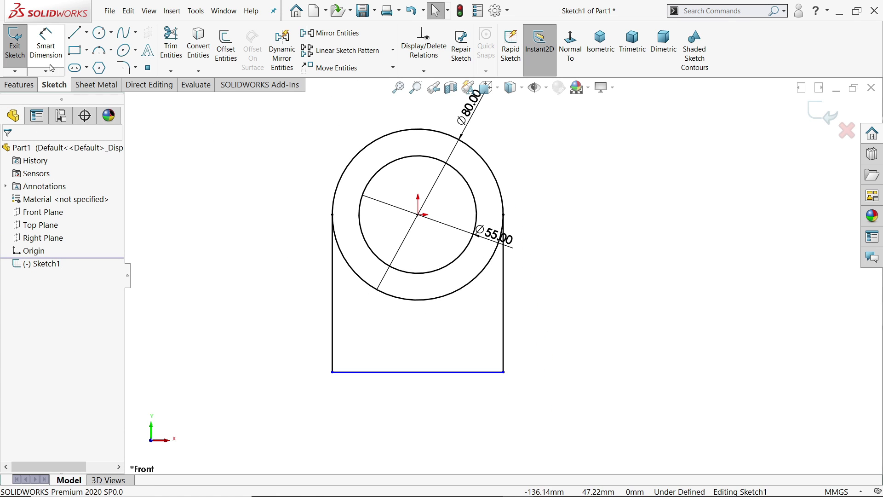
Dimension the right vertical line at 60 mm.
click(54, 50)
click(504, 309)
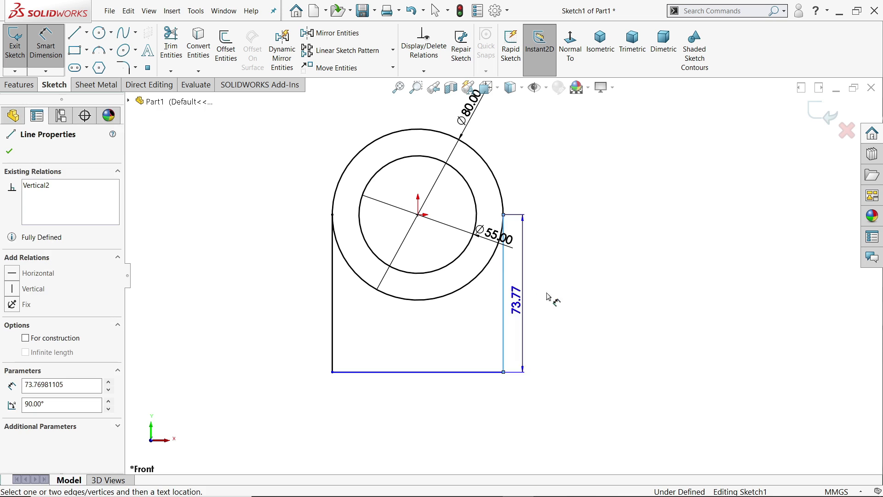
click(581, 288)
text(60)
key(Return)
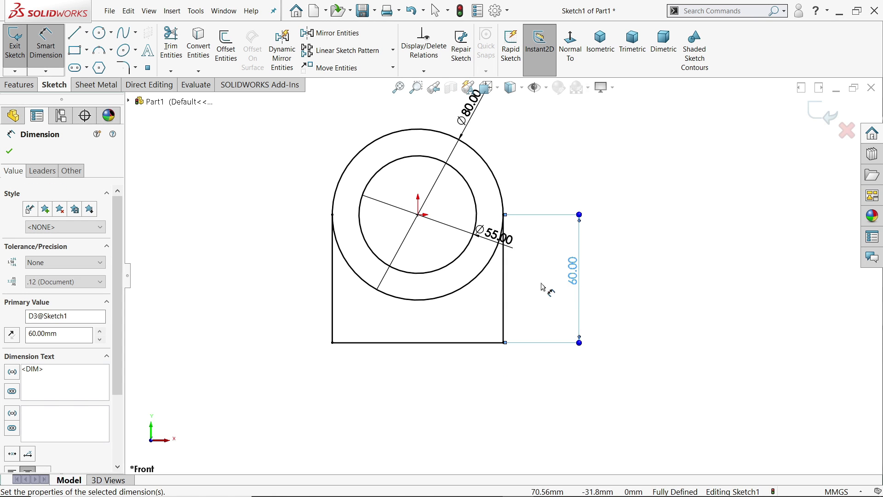
scroll(441, 249, up, 1)
scroll(440, 250, up, 2)
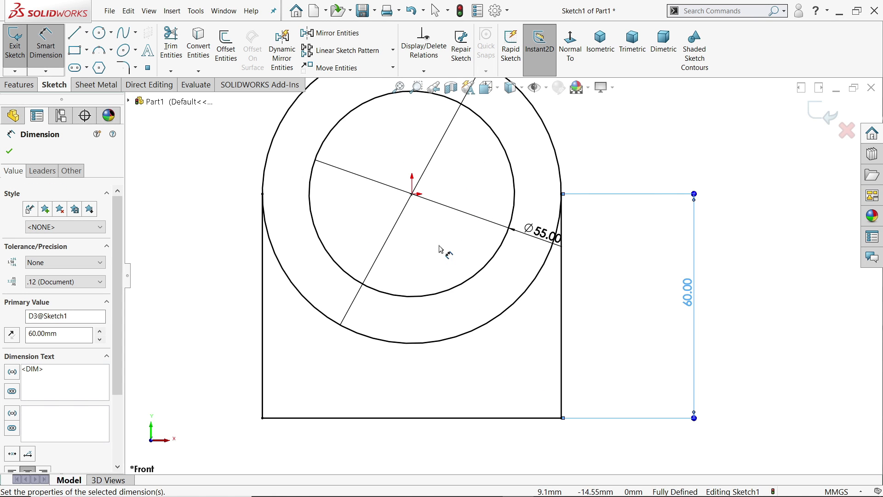
Trim away the outer circle's lower arc with Trim Entities.
click(98, 87)
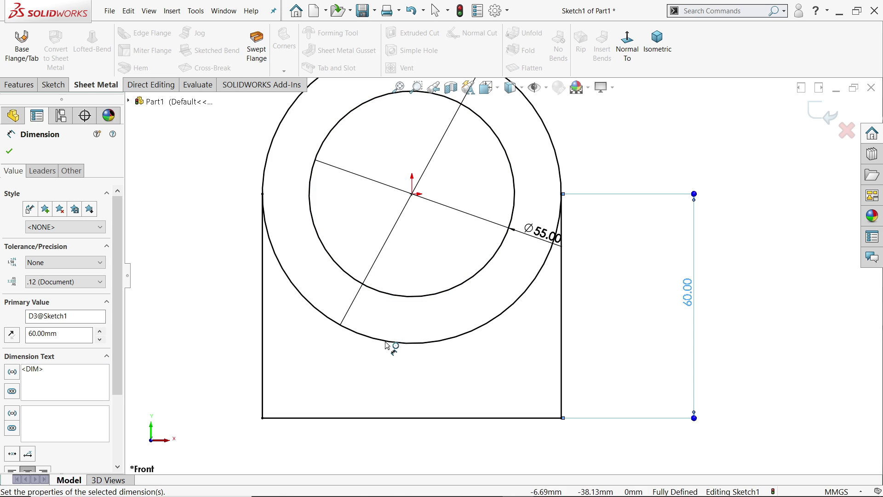
click(58, 86)
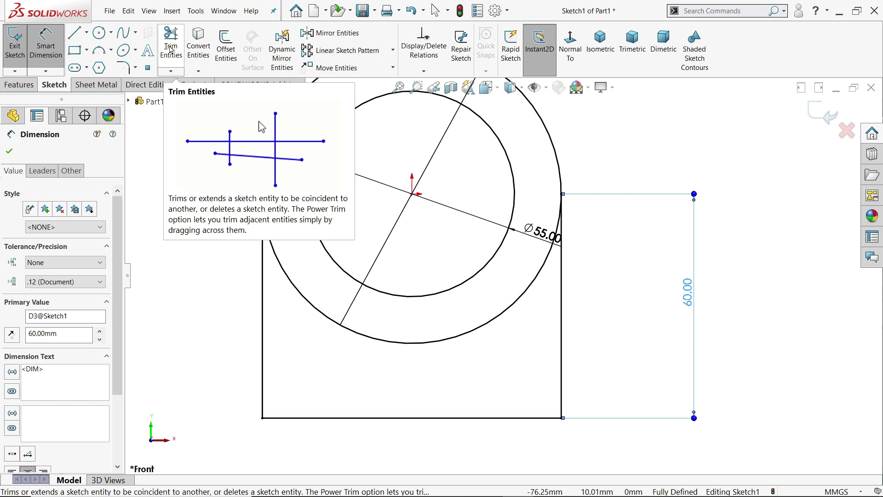
click(171, 50)
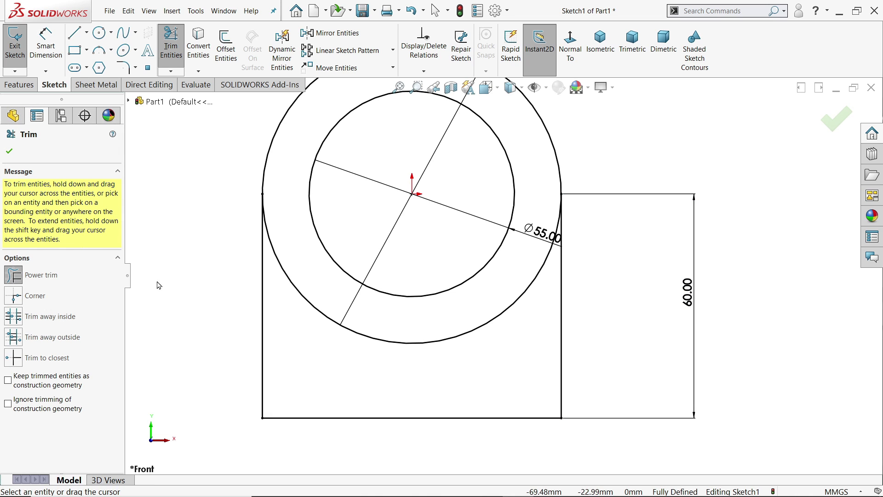
drag(348, 377, 376, 336)
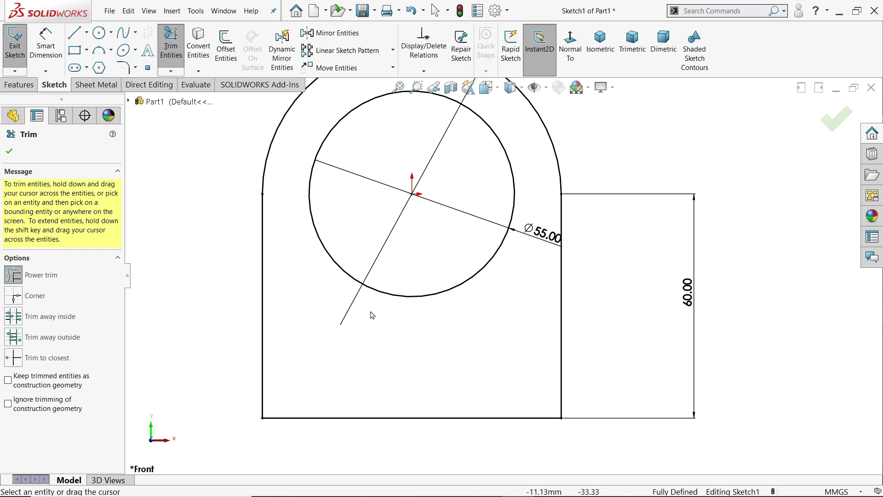
click(10, 151)
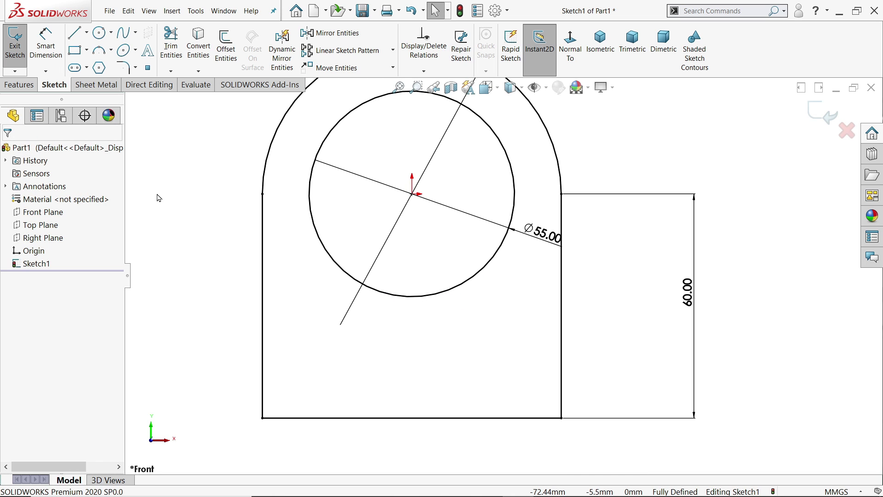
Enable the Sheet Metal tab and start a Base Flange/Tab from the sketch.
scroll(429, 252, down, 1)
scroll(549, 231, up, 1)
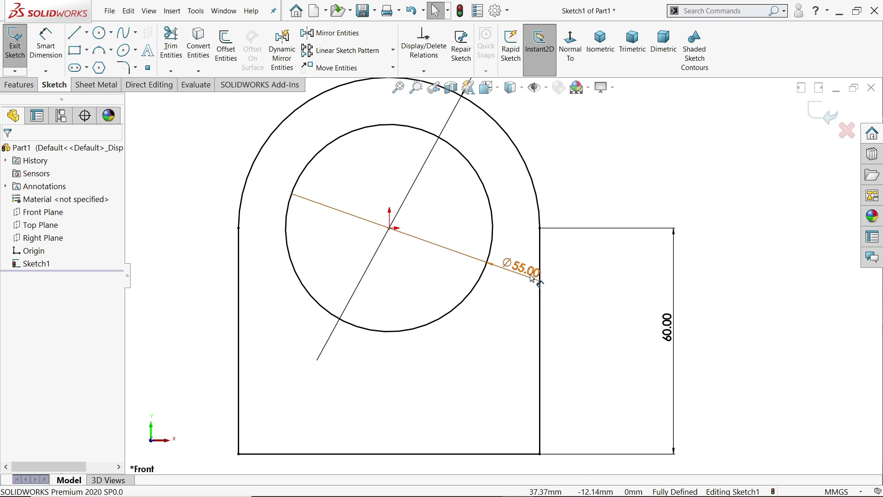
scroll(506, 272, down, 1)
right_click(91, 90)
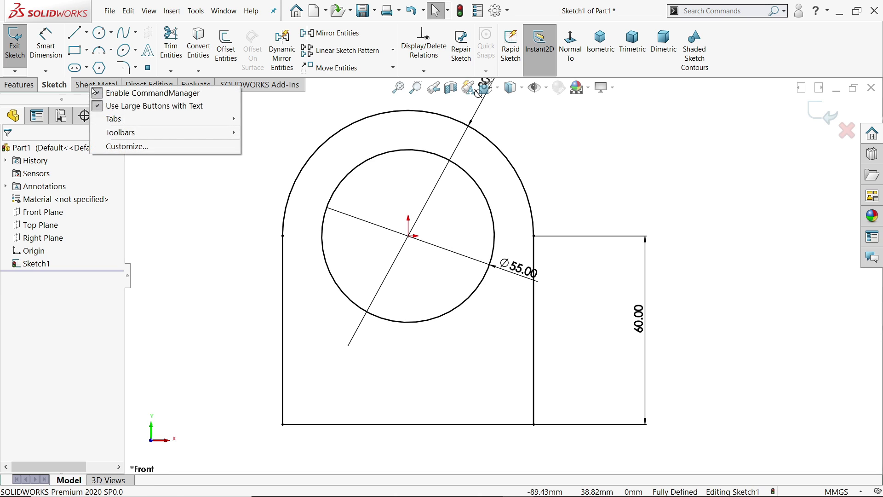
mouse_move(115, 118)
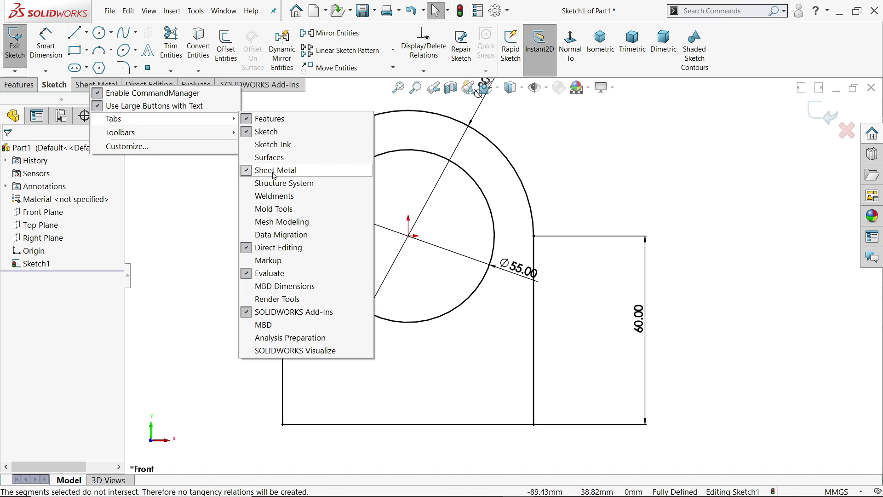
click(86, 88)
click(25, 68)
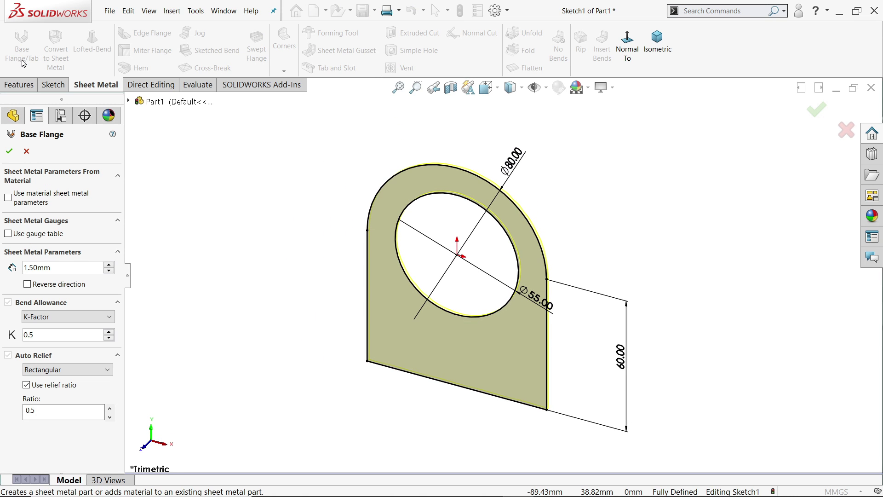
Create the base flange at 1.50 mm thickness with K-Factor bend allowance, then orbit the plate.
scroll(520, 339, down, 3)
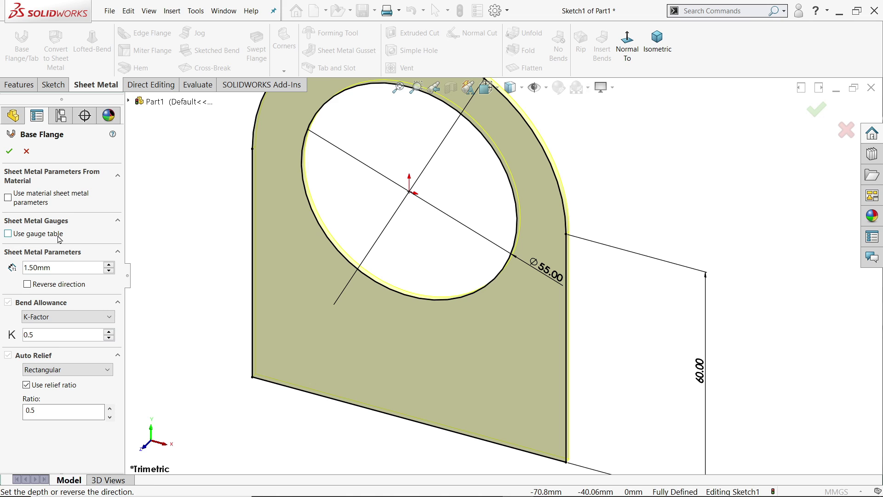
drag(60, 267, 23, 268)
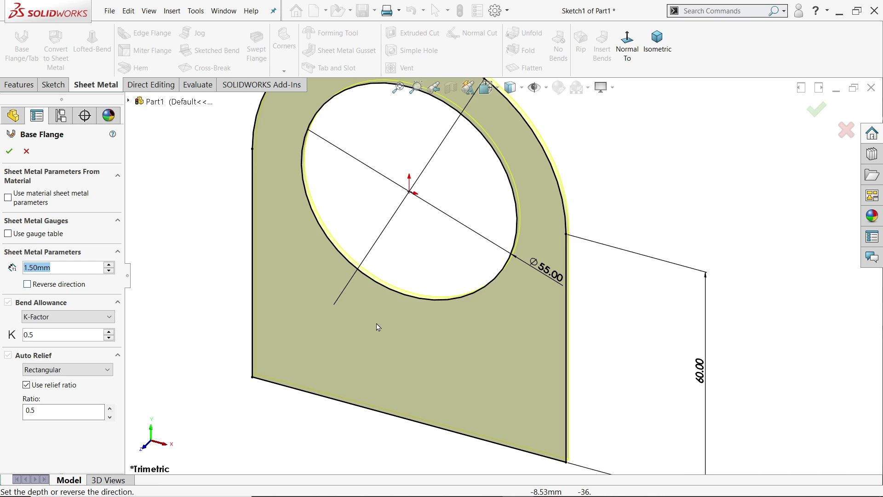
scroll(517, 387, up, 2)
scroll(561, 343, down, 5)
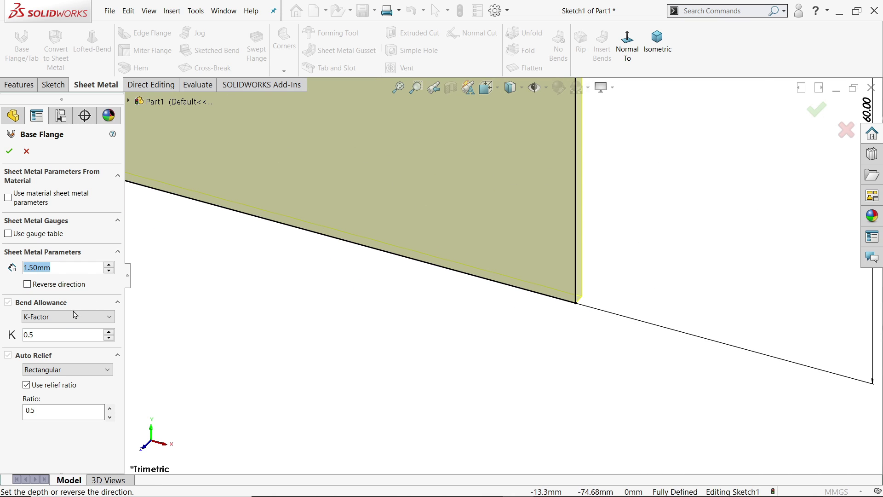
click(42, 317)
click(44, 333)
click(35, 335)
click(9, 152)
scroll(489, 233, up, 5)
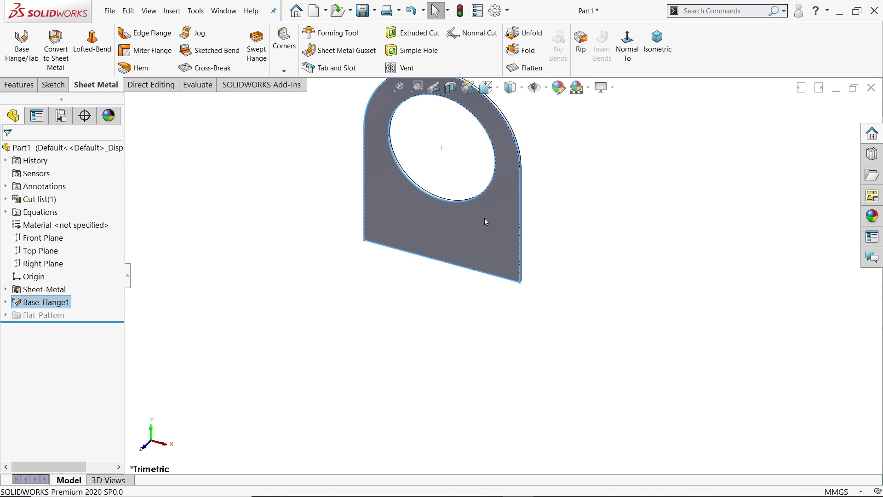
scroll(483, 138, down, 2)
click(666, 205)
middle_drag(640, 283, 632, 267)
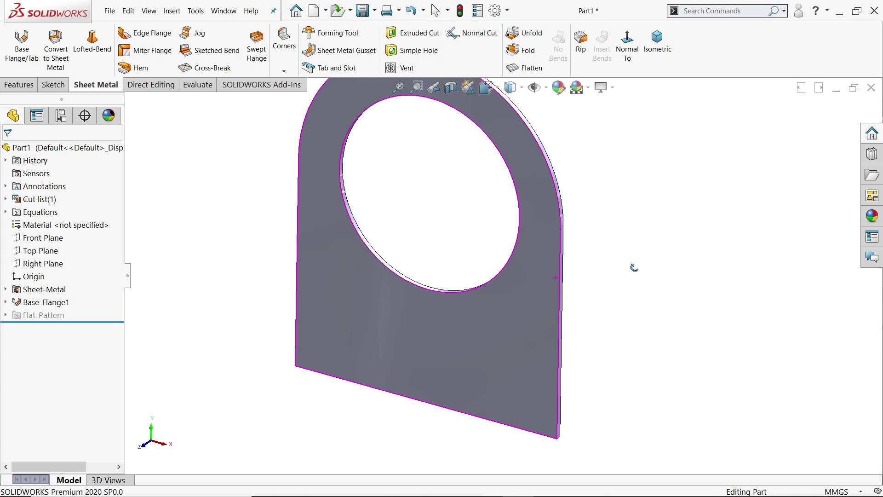
Start an edge flange on the plate's bottom edge with a custom 1.5 mm bend radius.
click(143, 33)
scroll(400, 224, up, 2)
scroll(487, 351, down, 4)
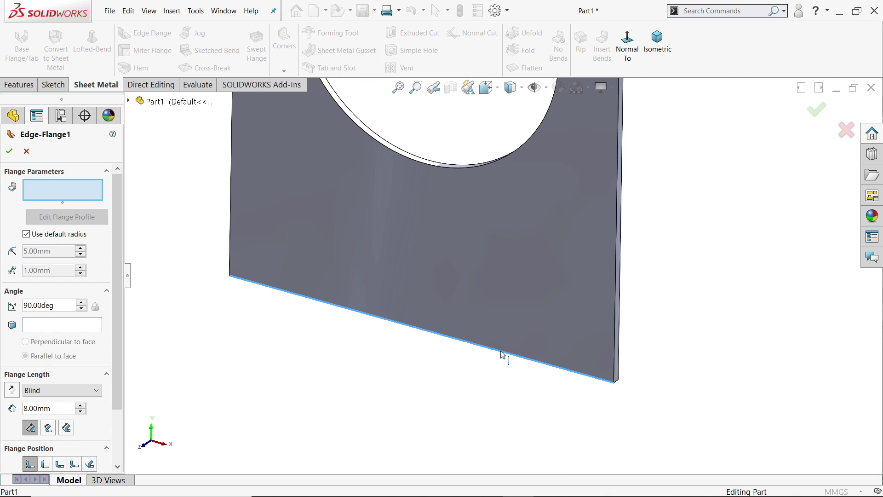
click(505, 355)
scroll(512, 388, up, 4)
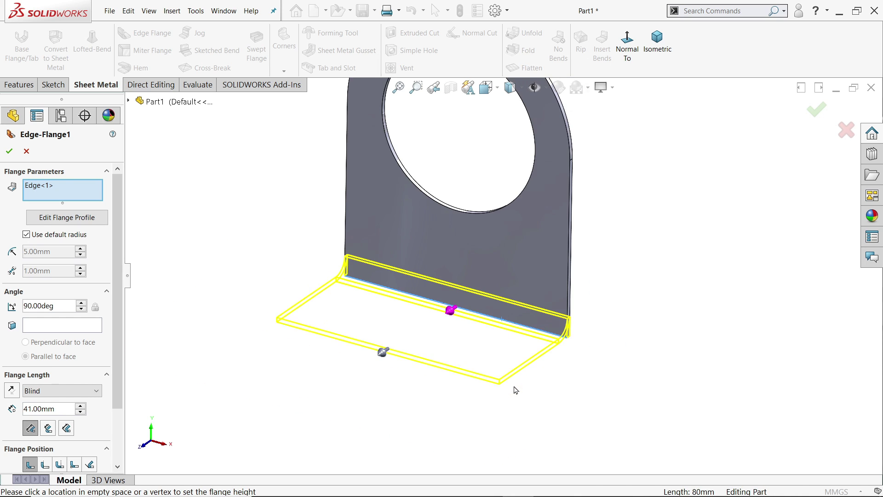
scroll(493, 333, down, 3)
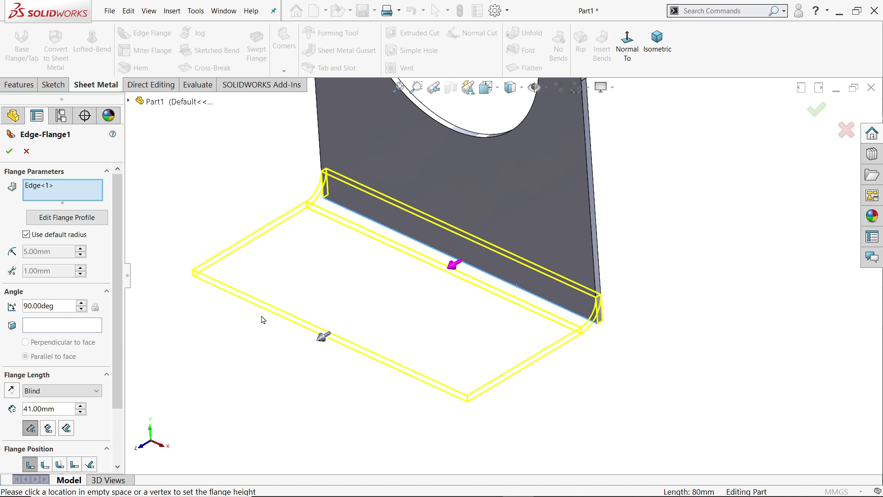
click(26, 235)
drag(59, 248, 5, 246)
text(1.5)
key(Return)
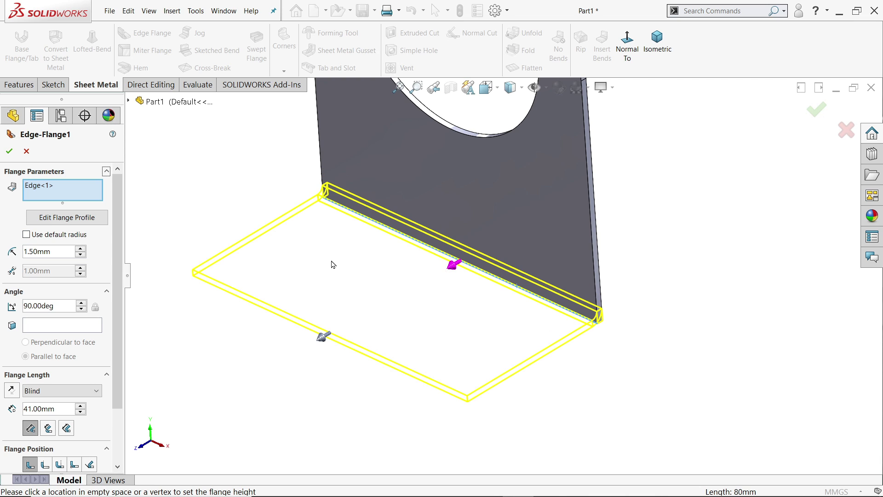
Set the edge flange length to 30 mm.
scroll(488, 289, down, 2)
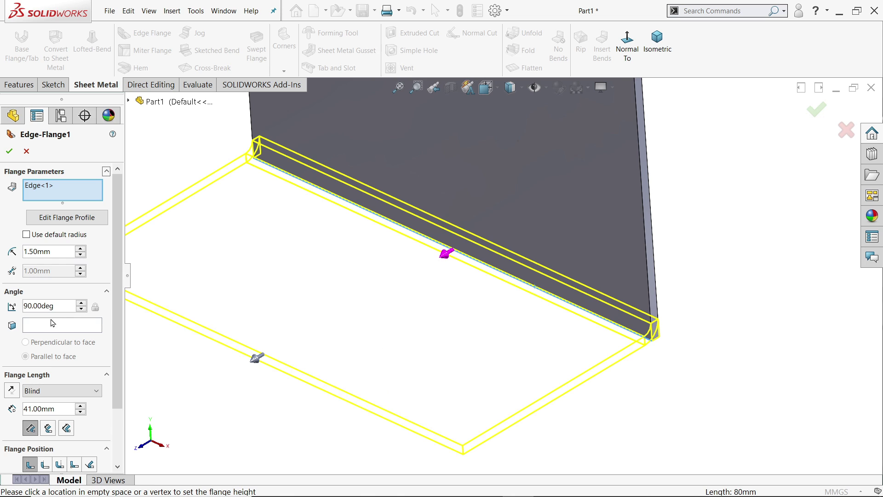
middle_drag(548, 364, 498, 307)
scroll(443, 247, down, 2)
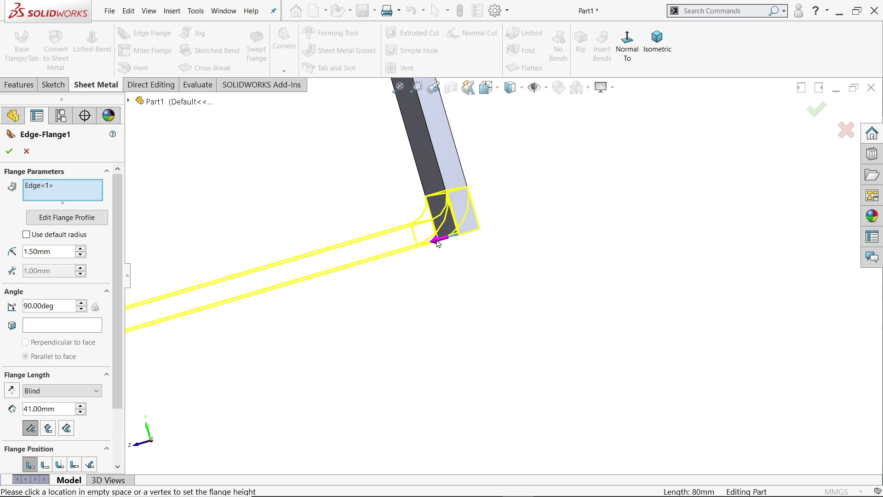
scroll(116, 351, down, 3)
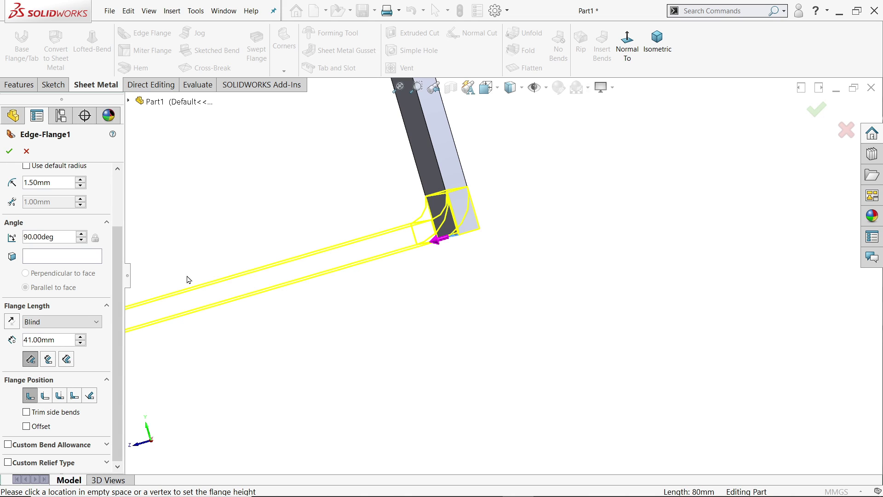
drag(65, 342, 13, 340)
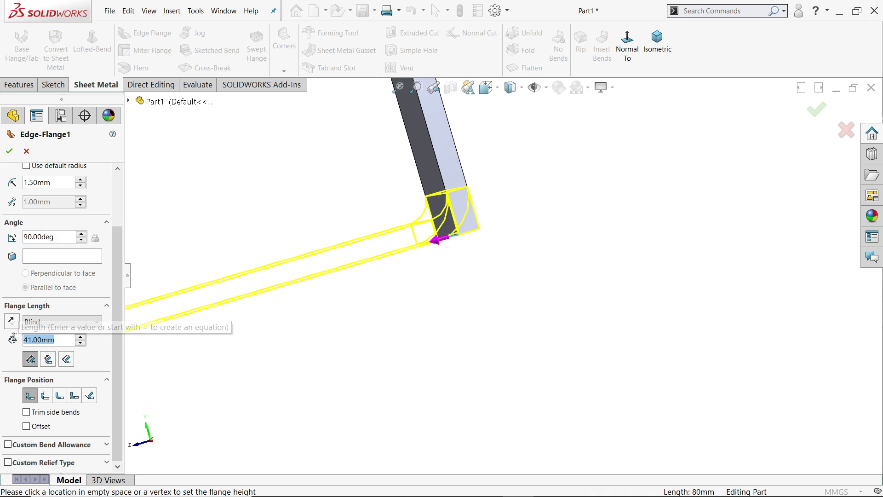
text(30)
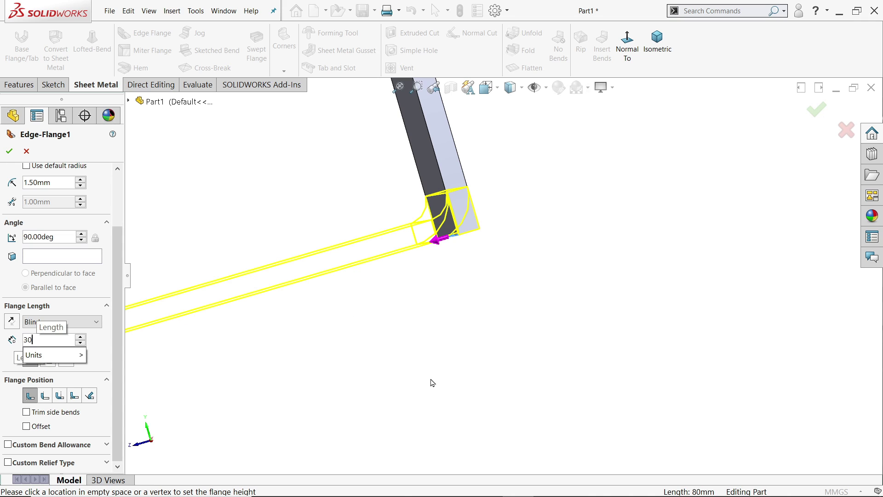
key(Return)
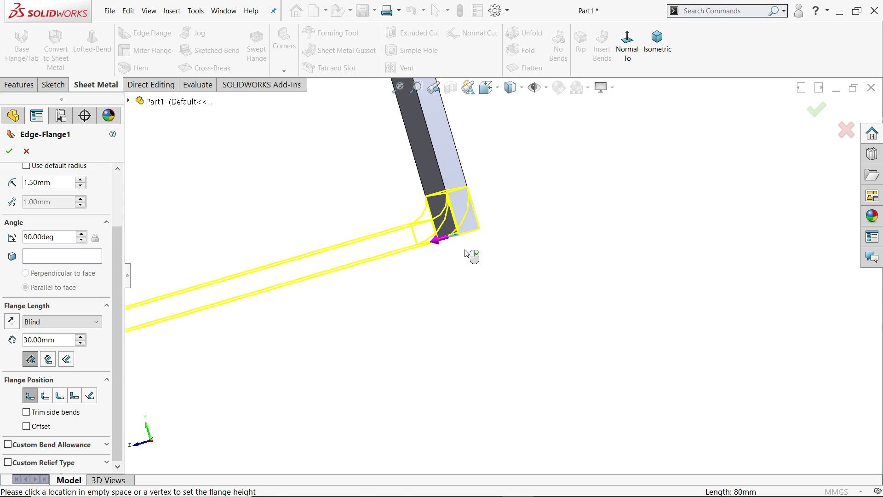
click(450, 278)
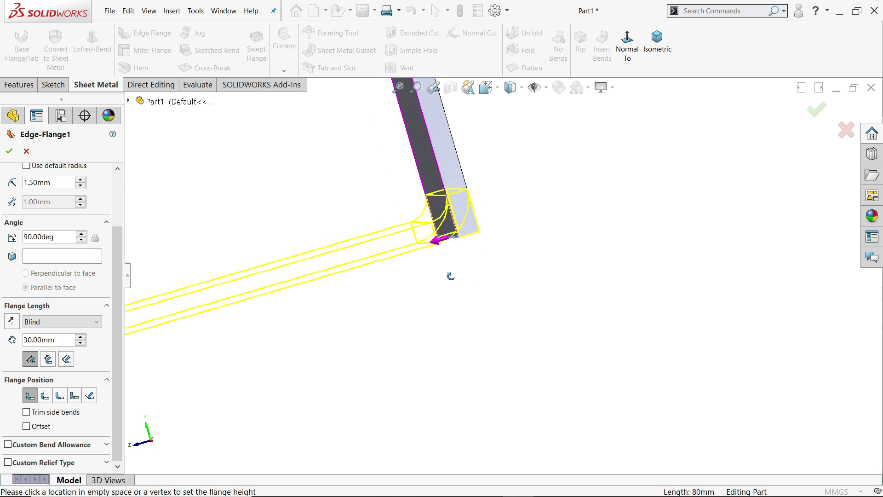
Set the flange position to Material Inside and accept the edge flange.
click(45, 395)
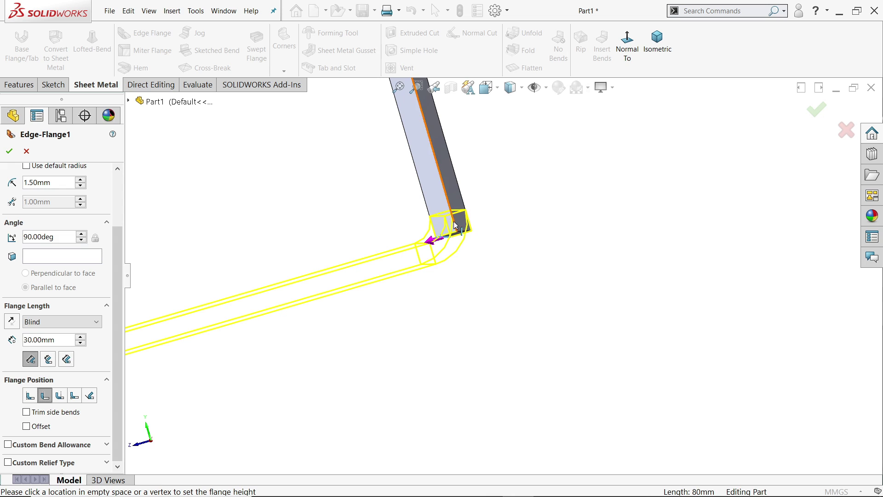
scroll(462, 248, down, 6)
click(30, 395)
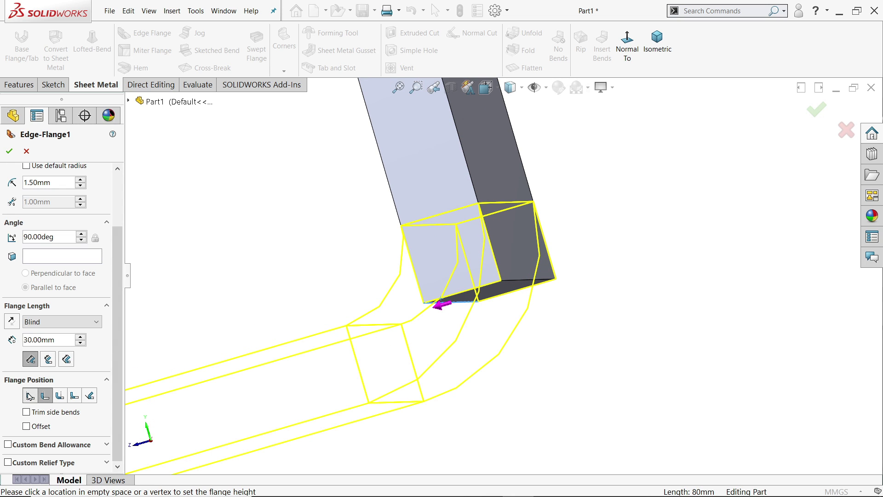
scroll(428, 325, up, 4)
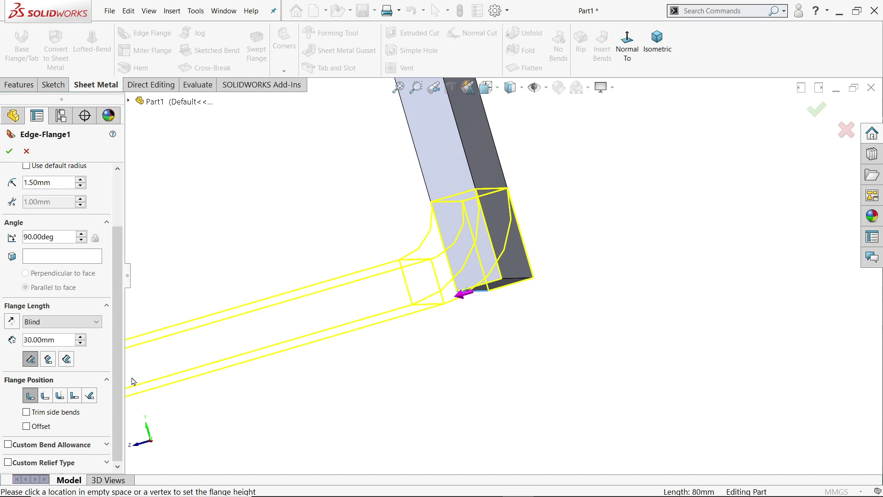
click(9, 151)
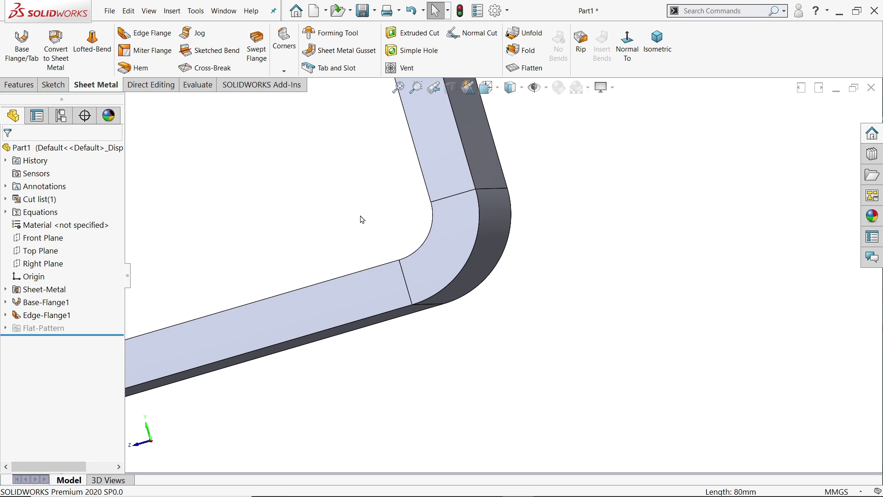
Turn on RealView Graphics with the flange face in view.
scroll(506, 306, up, 4)
middle_drag(538, 306, 428, 270)
scroll(639, 124, down, 2)
click(601, 87)
click(614, 105)
scroll(482, 359, down, 5)
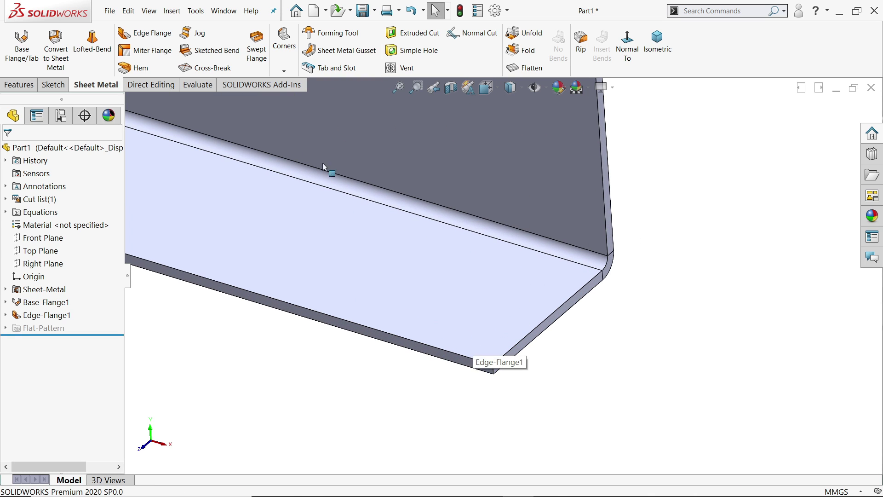
Apply a 10 mm fillet Break-Corner to both outer flange corner edges.
click(283, 70)
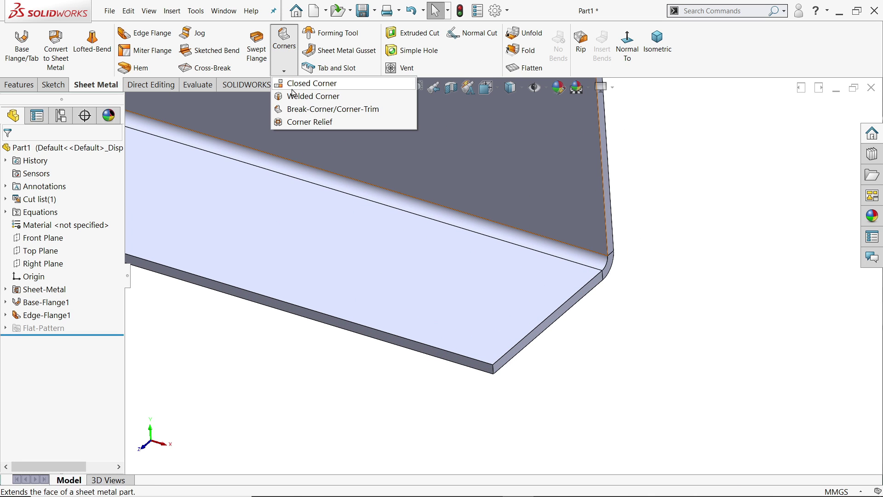
click(340, 110)
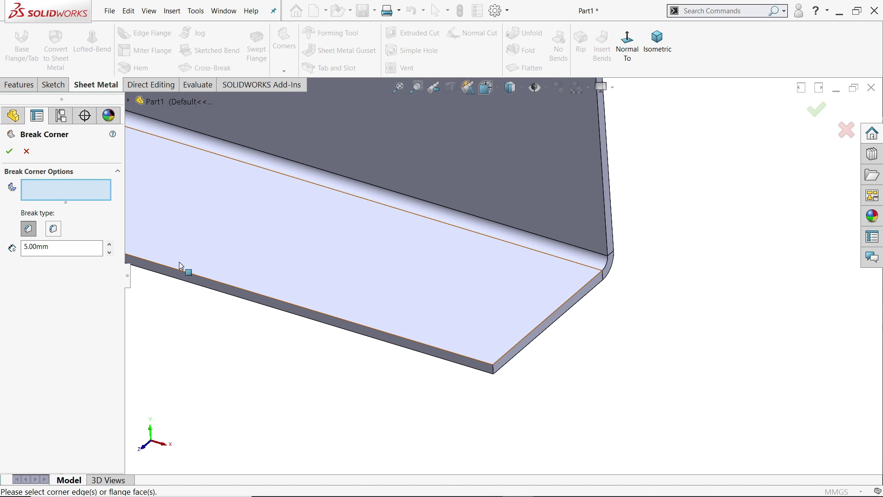
click(53, 228)
drag(47, 246, 22, 245)
text(10)
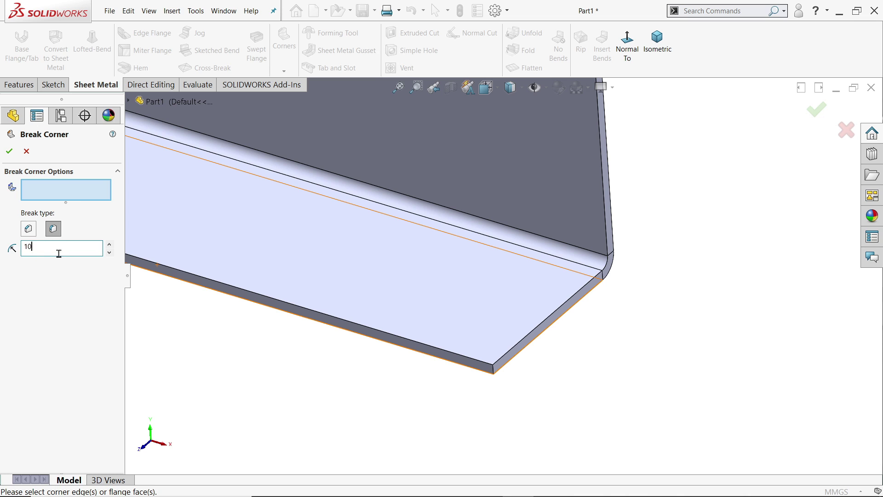
click(500, 372)
scroll(345, 279, up, 5)
scroll(290, 271, down, 5)
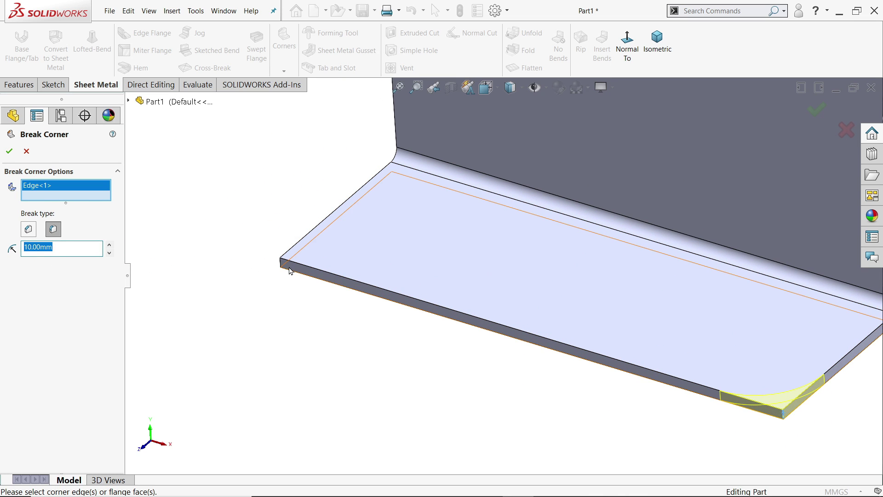
click(289, 270)
middle_drag(290, 271, 636, 297)
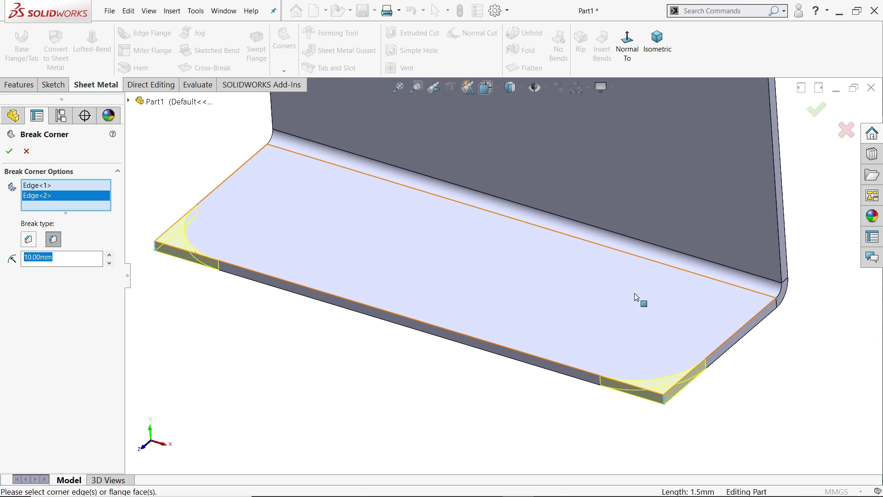
click(9, 150)
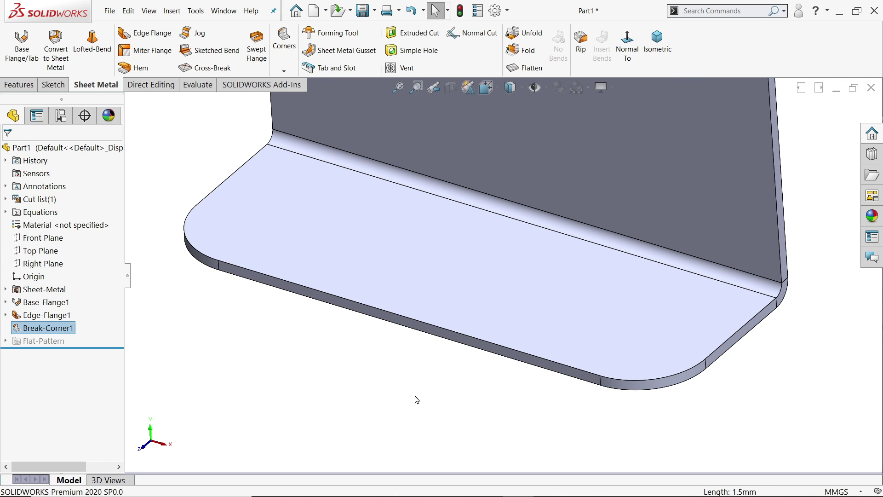
middle_drag(416, 400, 437, 357)
click(394, 169)
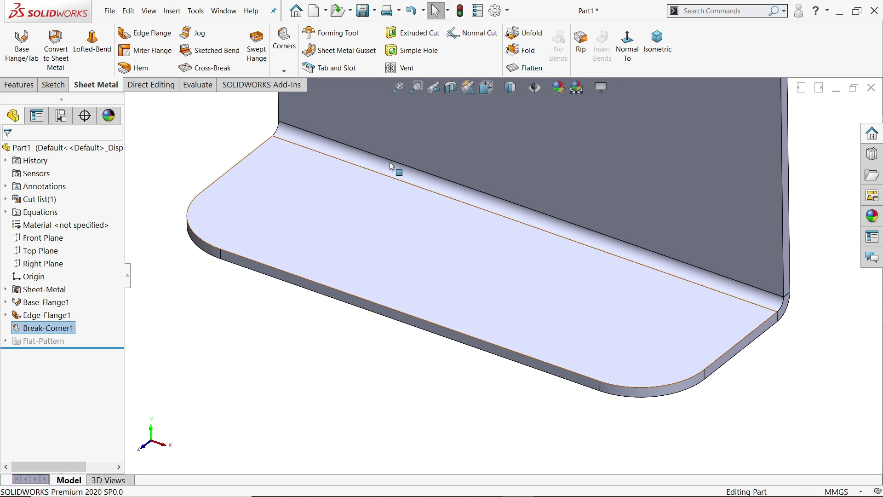
Cut a 6.5 mm simple hole in the flange, centred on the rounded corner's arc centre.
click(410, 51)
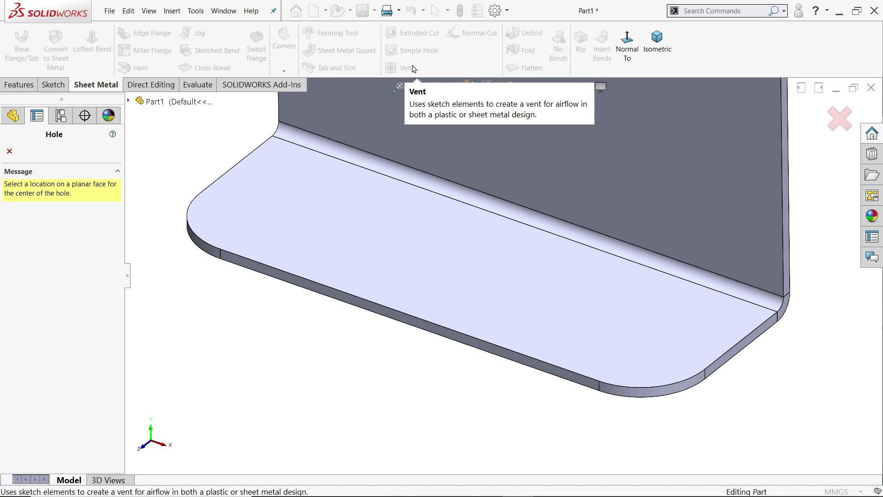
click(647, 352)
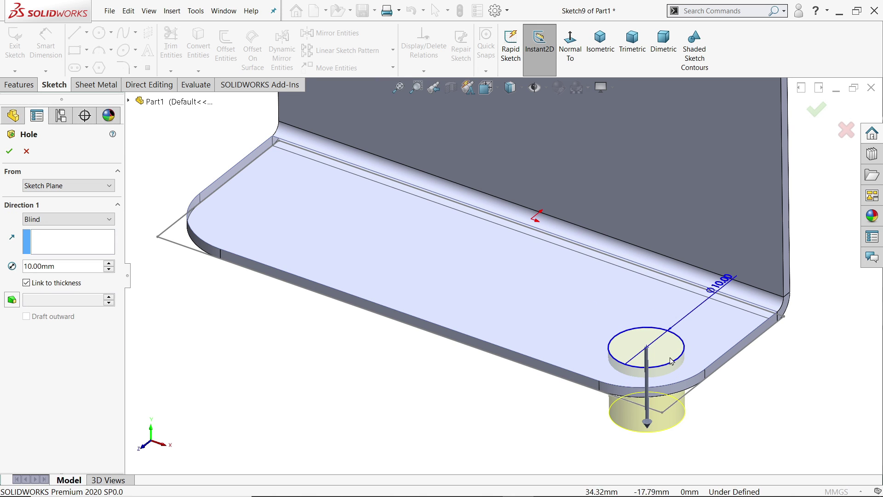
drag(61, 262, 14, 257)
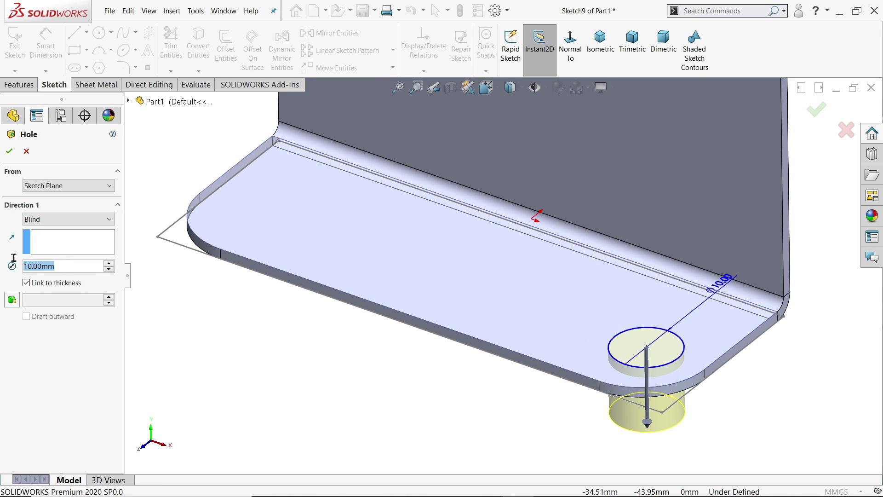
text(6.5)
key(Return)
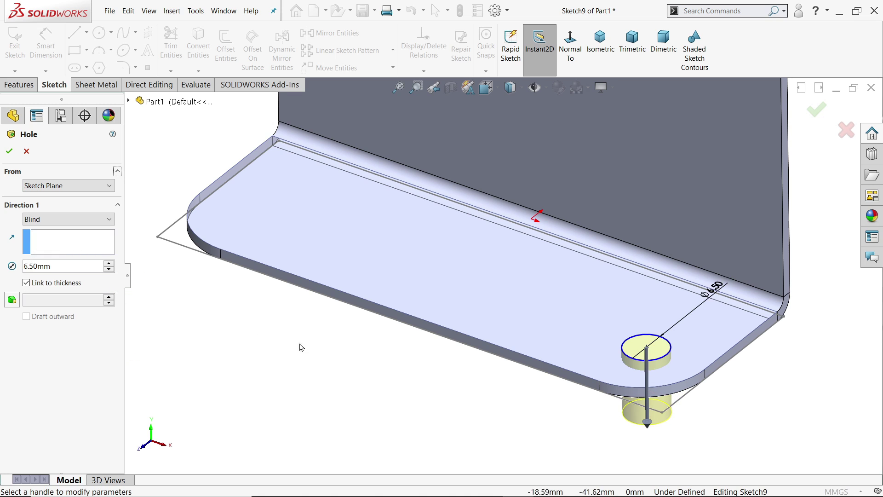
scroll(630, 362, down, 2)
scroll(630, 362, down, 3)
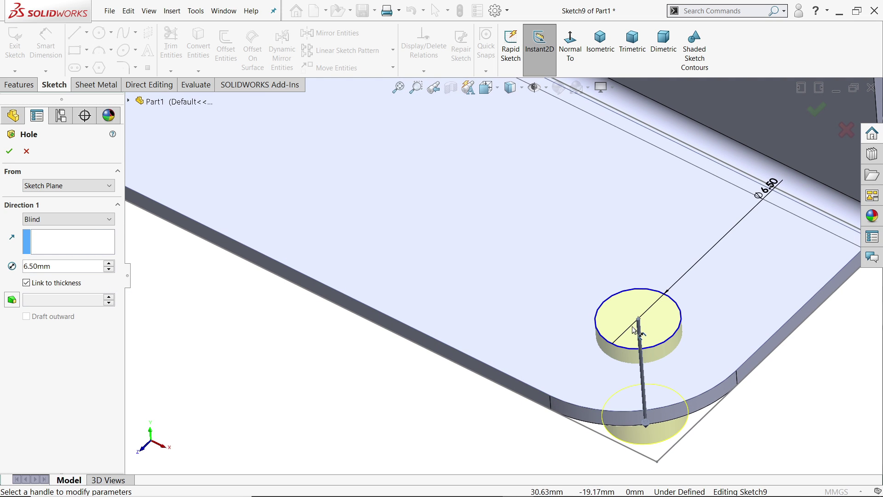
mouse_move(639, 322)
mouse_down()
mouse_move(600, 315)
mouse_move(616, 340)
mouse_move(623, 294)
mouse_move(591, 364)
mouse_move(589, 411)
mouse_move(631, 320)
mouse_up()
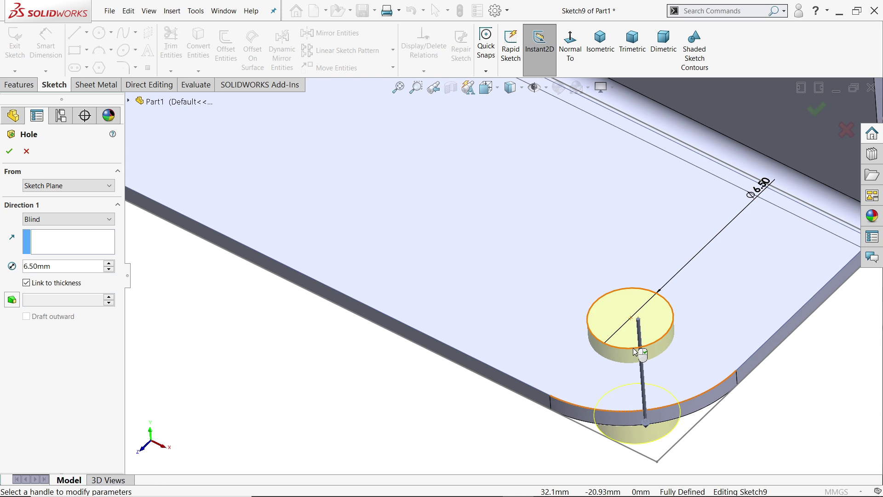
scroll(598, 338, up, 3)
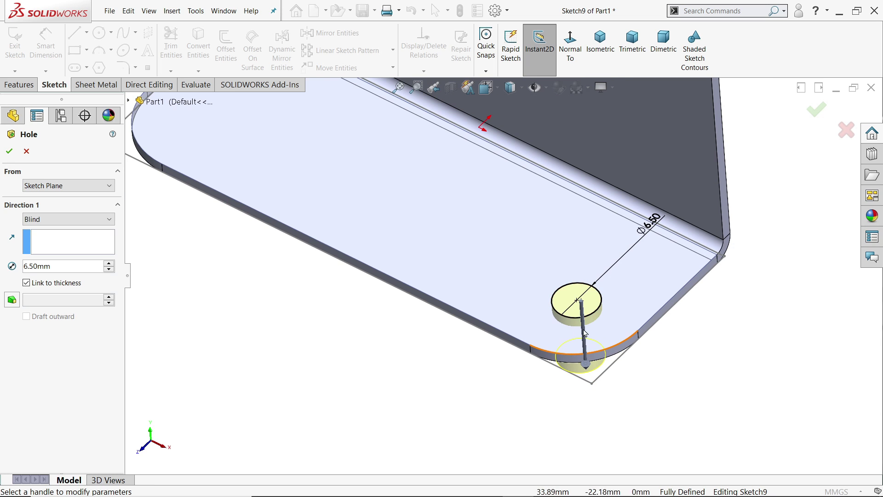
click(9, 153)
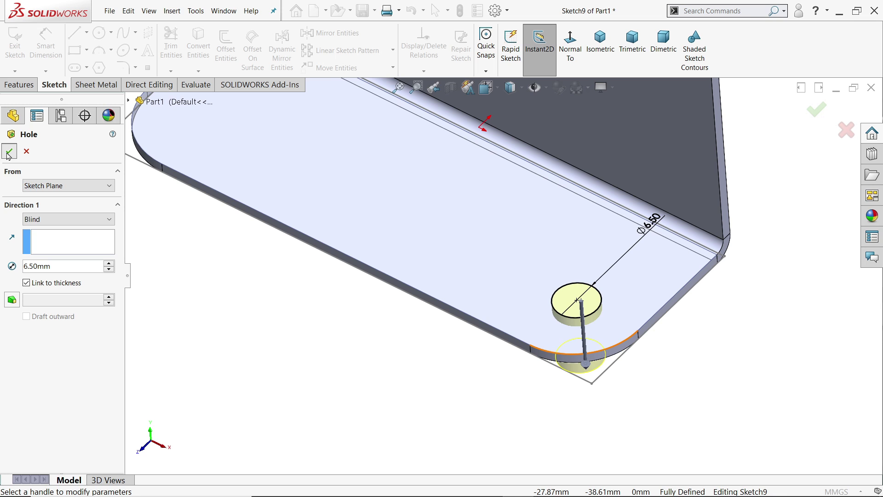
Inspect the new hole, fit the bracket to view, and switch to the Photos reference drawing.
middle_drag(631, 316, 614, 327)
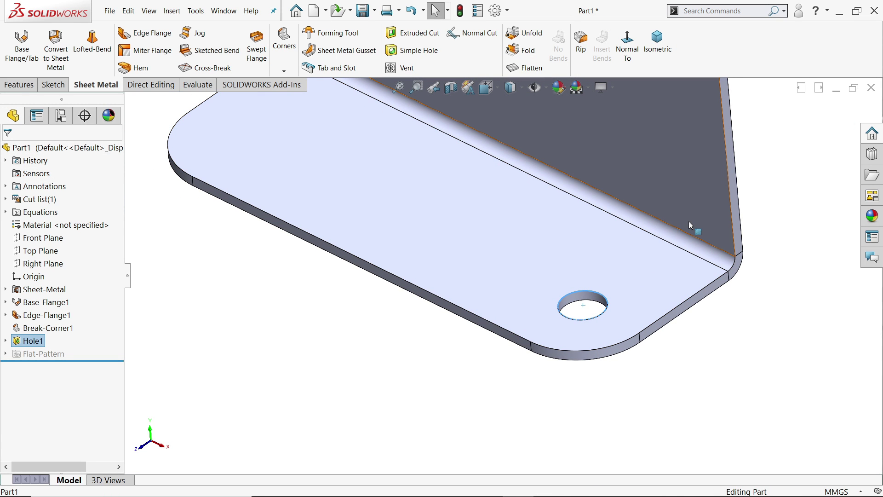
click(591, 310)
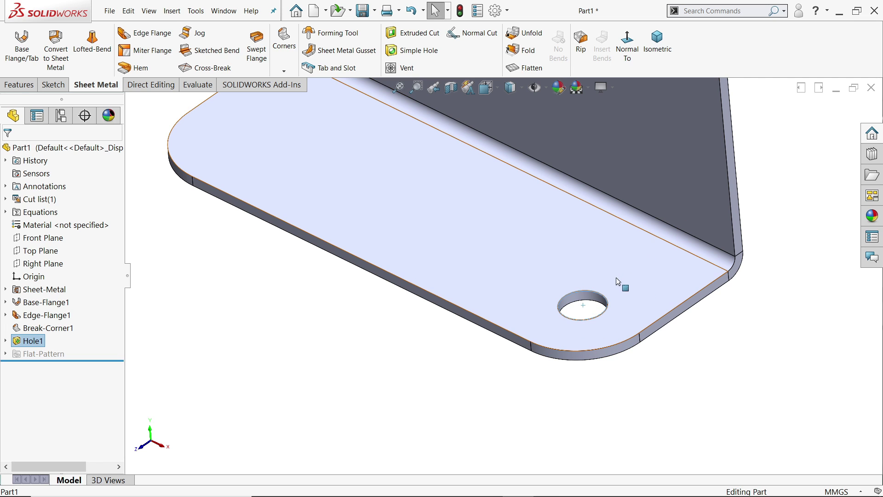
middle_drag(622, 327, 623, 322)
key(f)
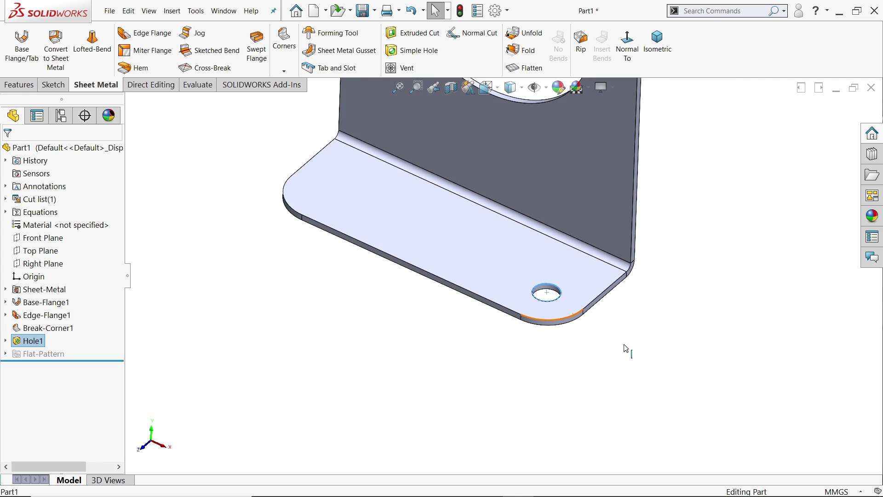
scroll(539, 212, down, 3)
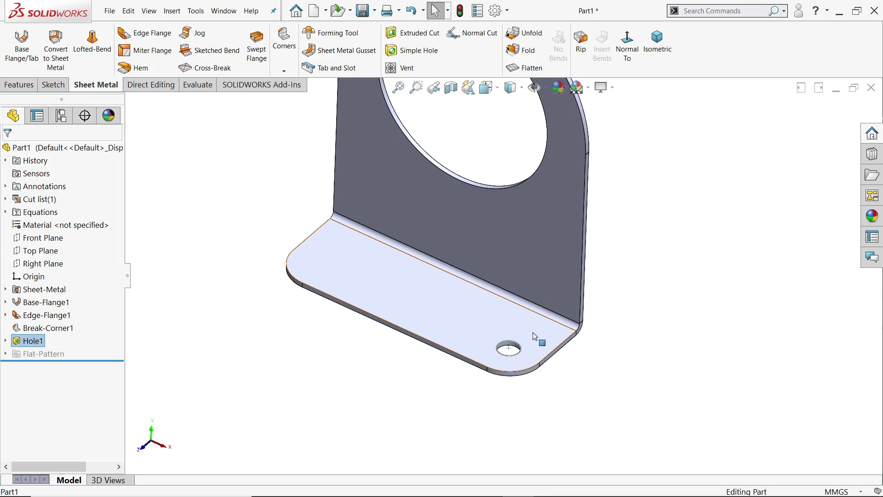
key(alt+Tab)
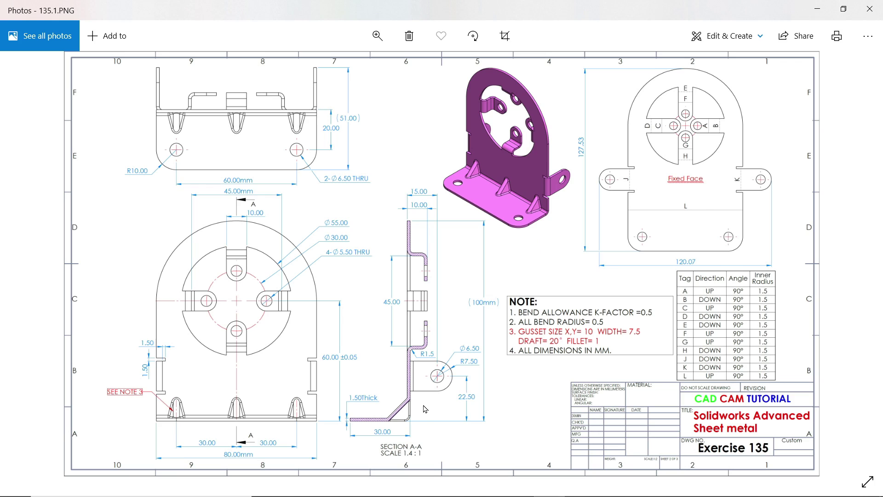
scroll(425, 409, up, 5)
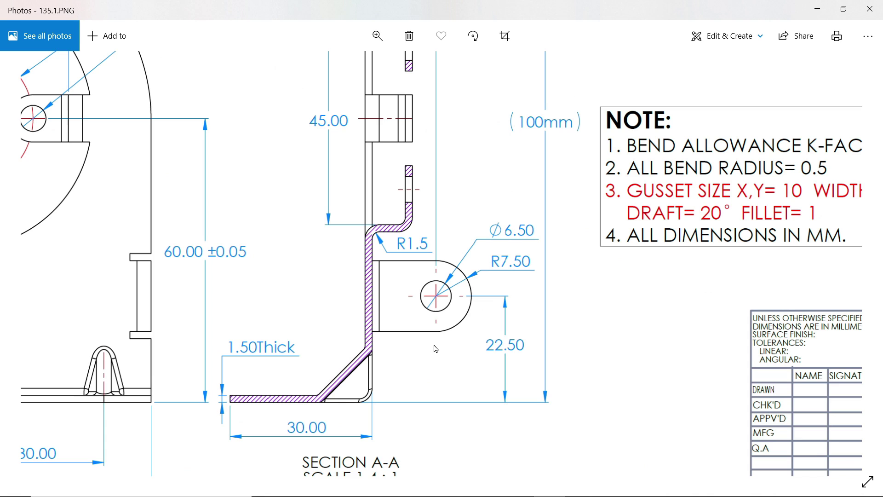
drag(436, 348, 466, 351)
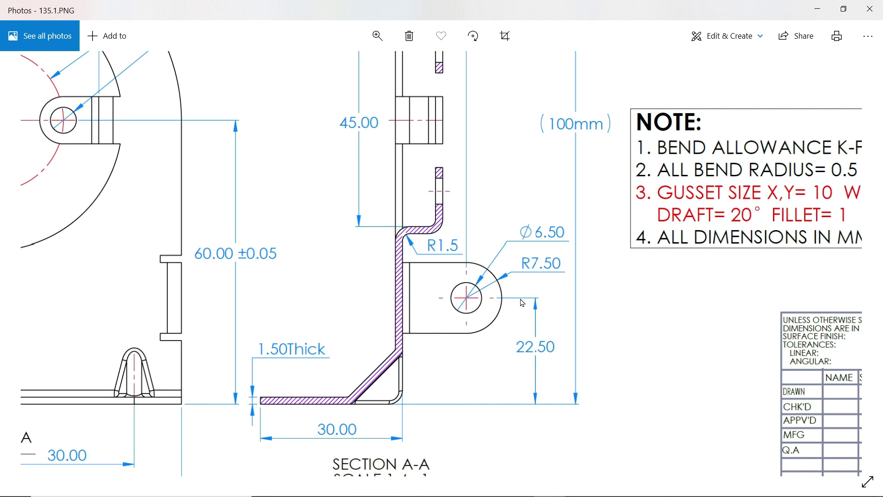
drag(516, 279, 520, 385)
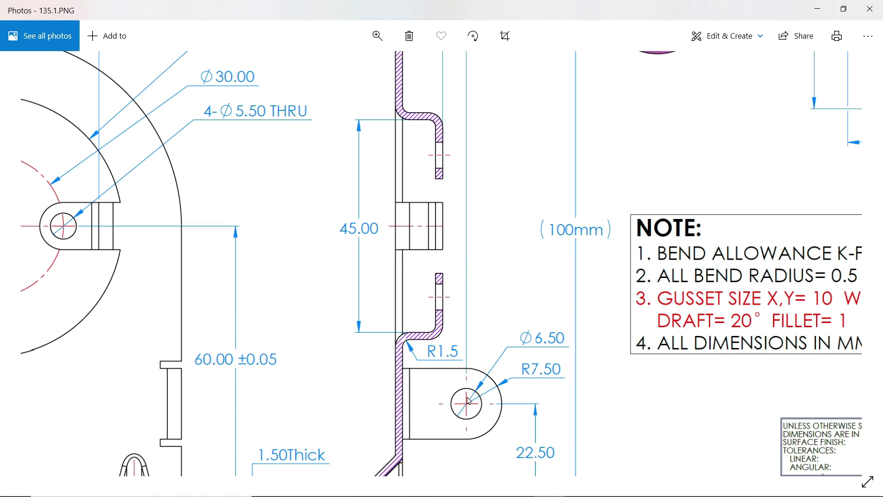
drag(489, 207, 492, 340)
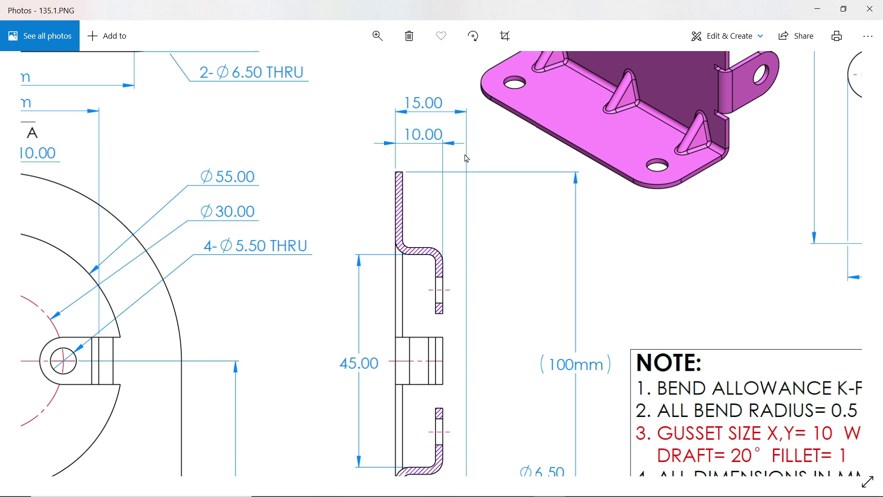
drag(482, 303, 492, 157)
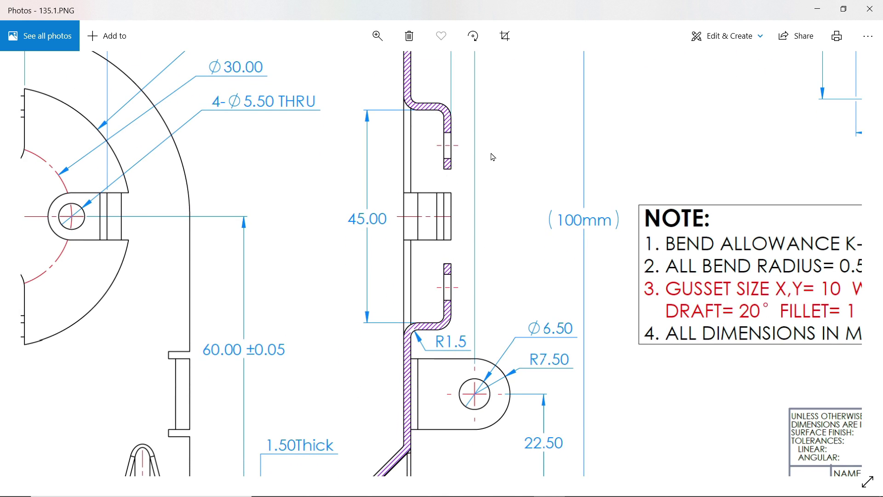
drag(486, 302, 493, 224)
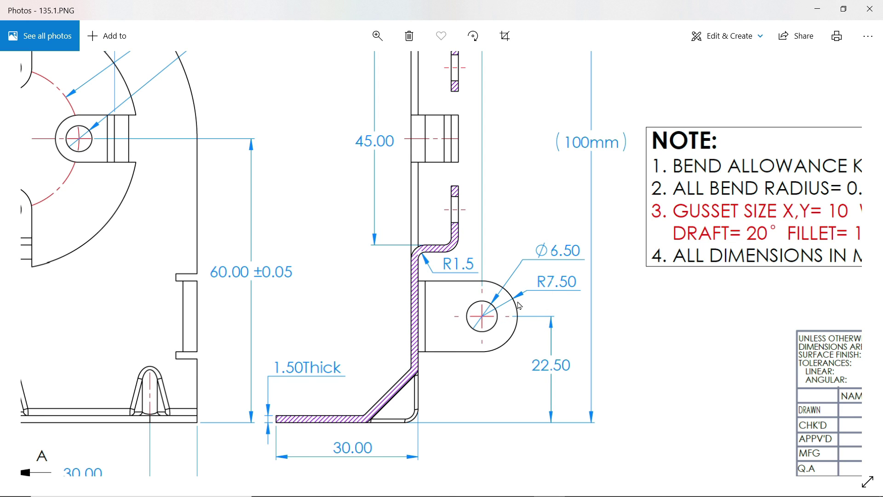
scroll(463, 307, left, 3)
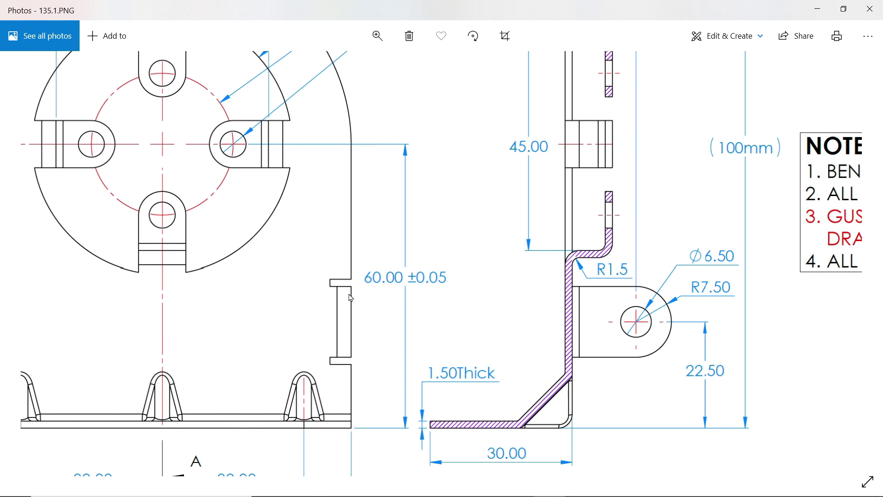
drag(364, 317, 559, 321)
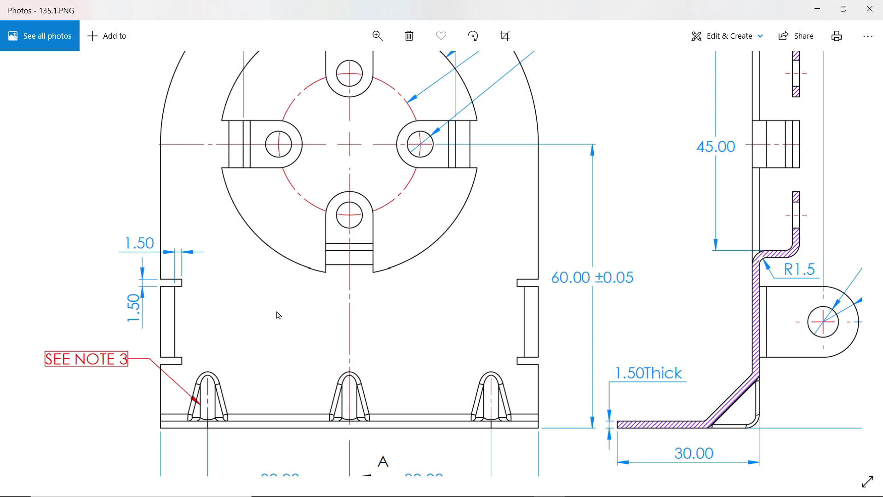
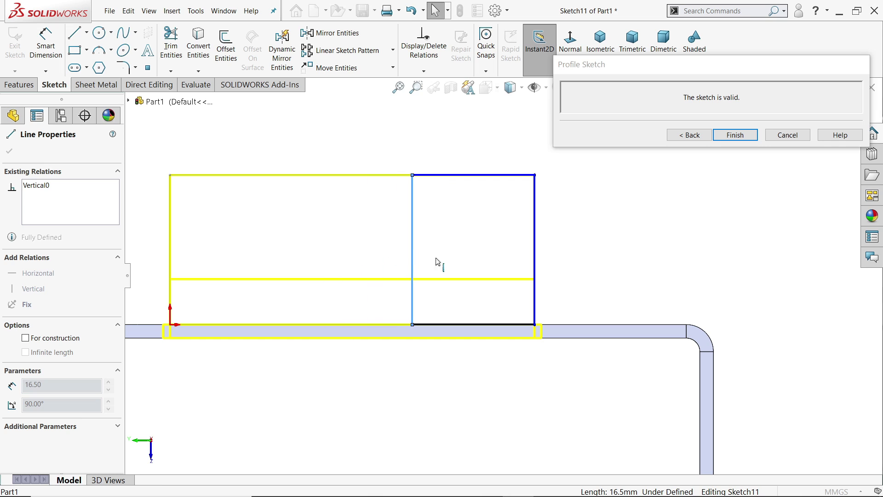
Cap the tab rectangle with a three-point arc between its top corners.
click(99, 50)
scroll(454, 133, down, 3)
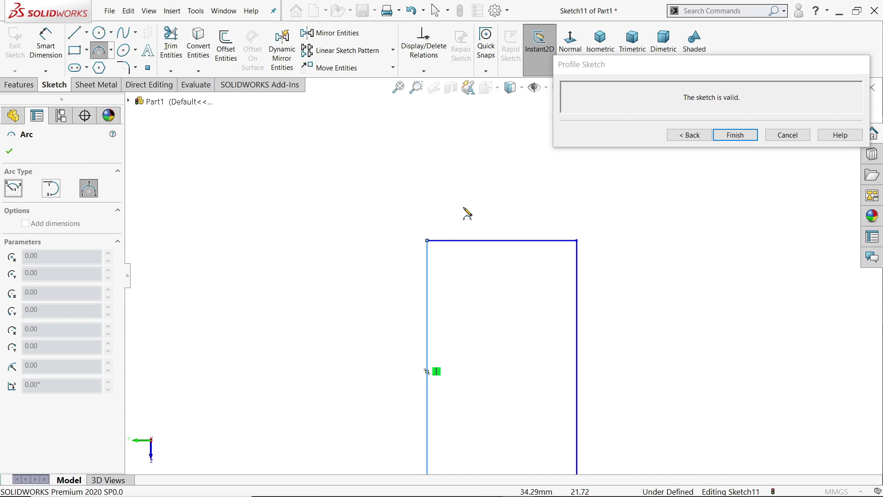
click(427, 239)
click(575, 240)
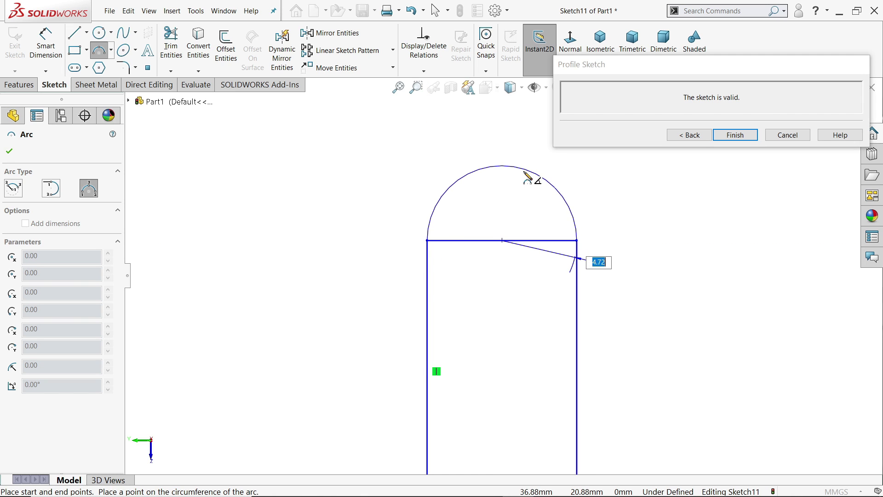
click(533, 182)
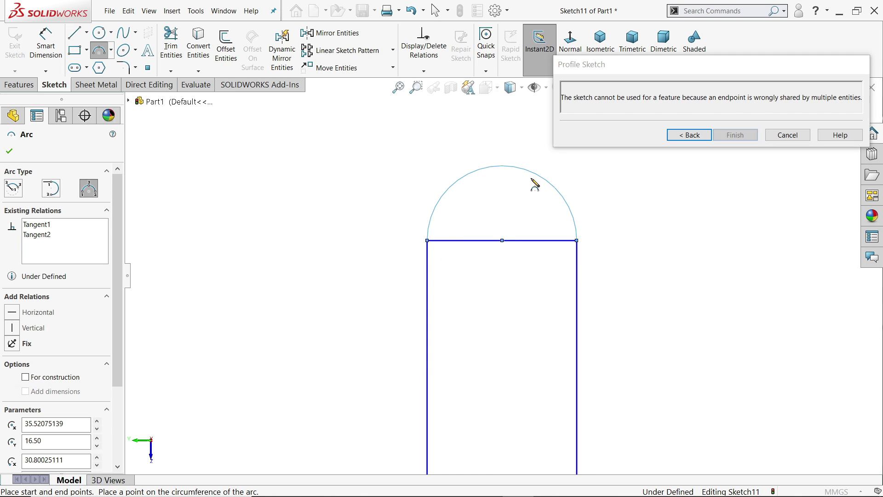
Draw a Ø6.5 hole circle centred on the midpoint of the tab's top edge.
click(99, 32)
click(502, 240)
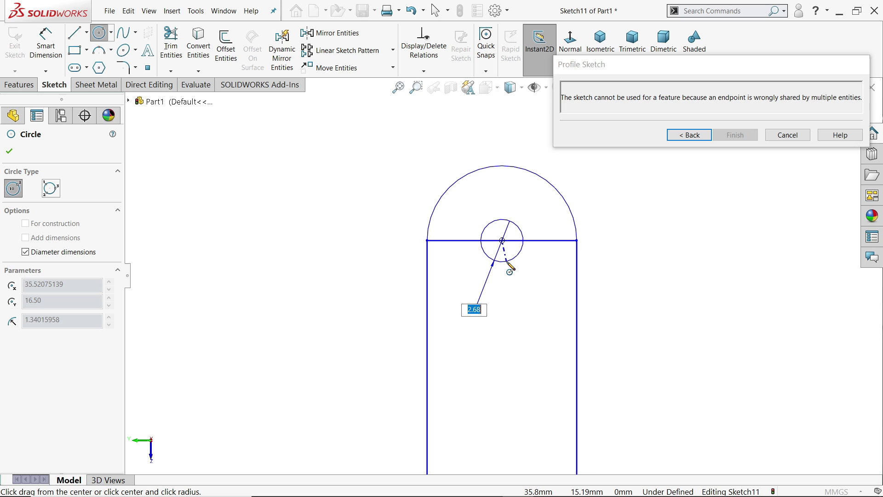
text(6.5)
key(Return)
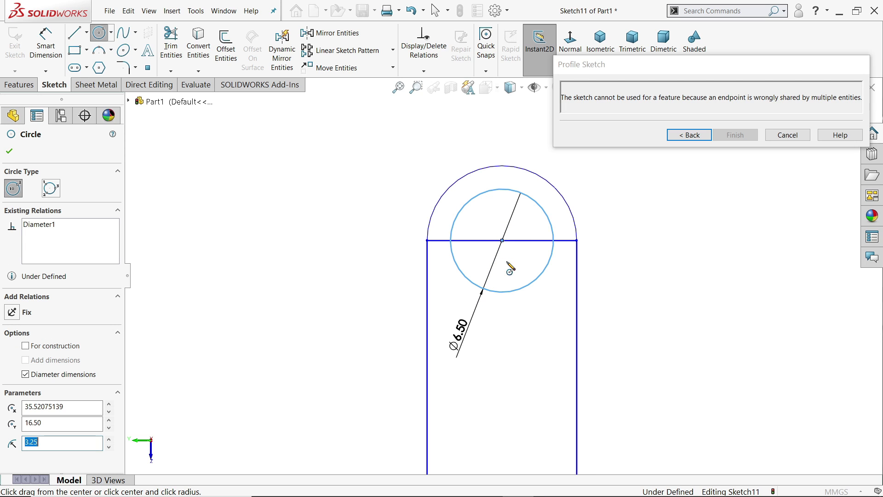
right_click(322, 109)
Dimension the tab's arc radius to 7.5.
click(351, 149)
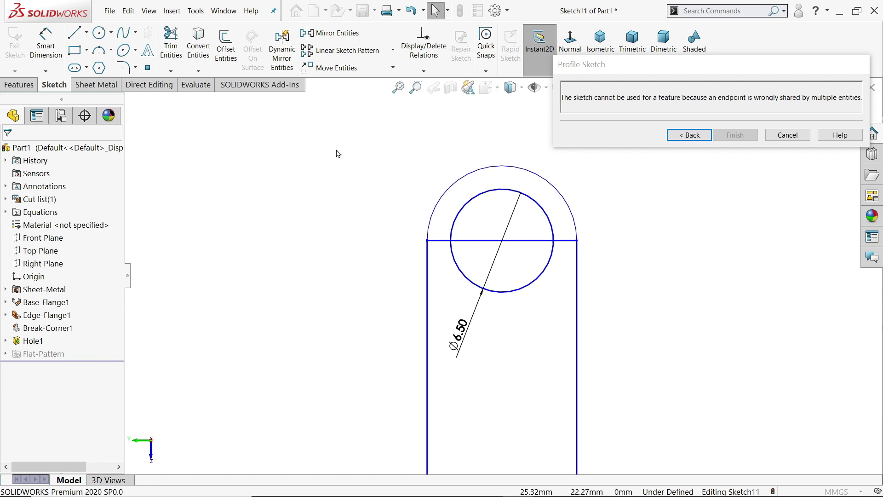
click(45, 46)
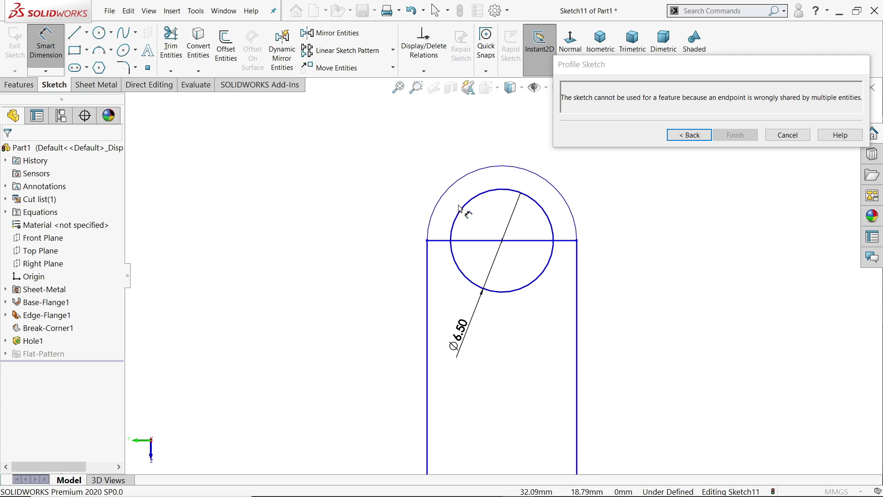
click(446, 191)
click(410, 156)
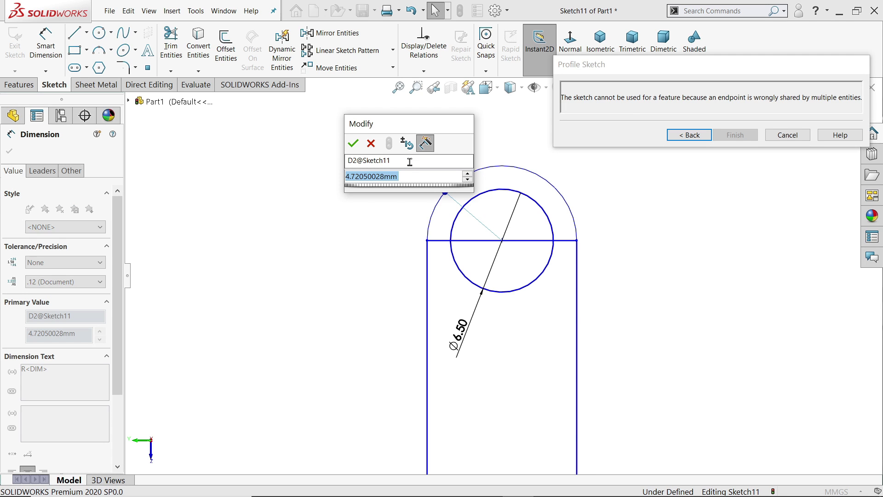
text(7.5)
key(Return)
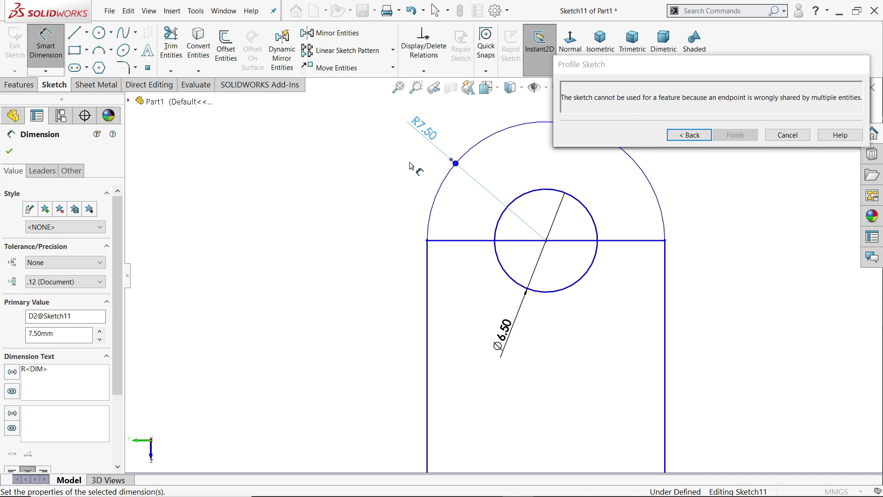
Dimension the tab height from the flange edge to the top line as 15.
scroll(506, 235, up, 5)
scroll(528, 325, down, 3)
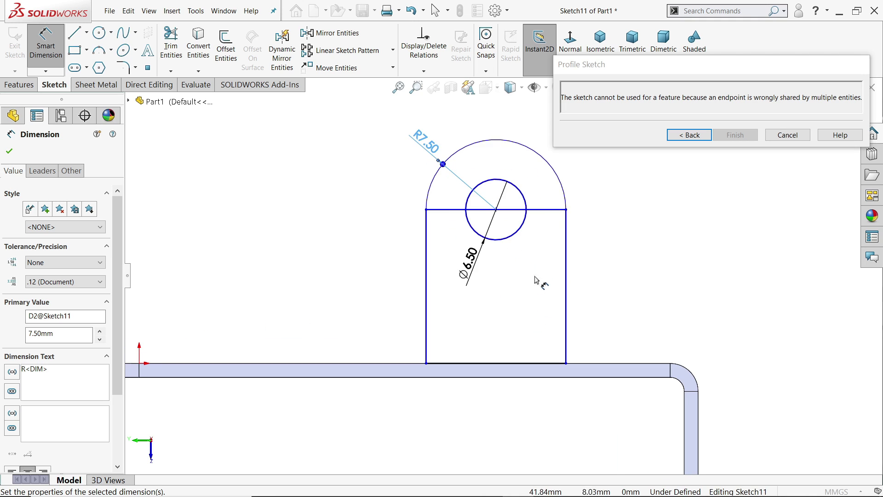
scroll(552, 218, down, 1)
click(555, 213)
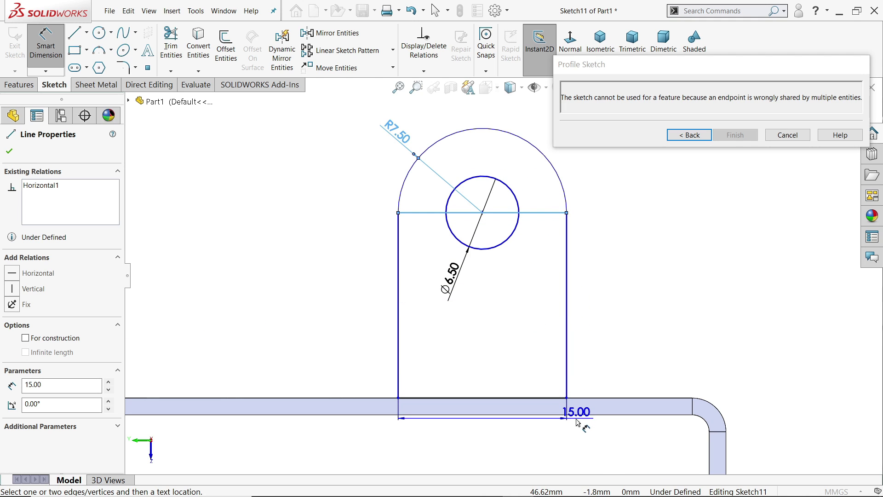
click(575, 415)
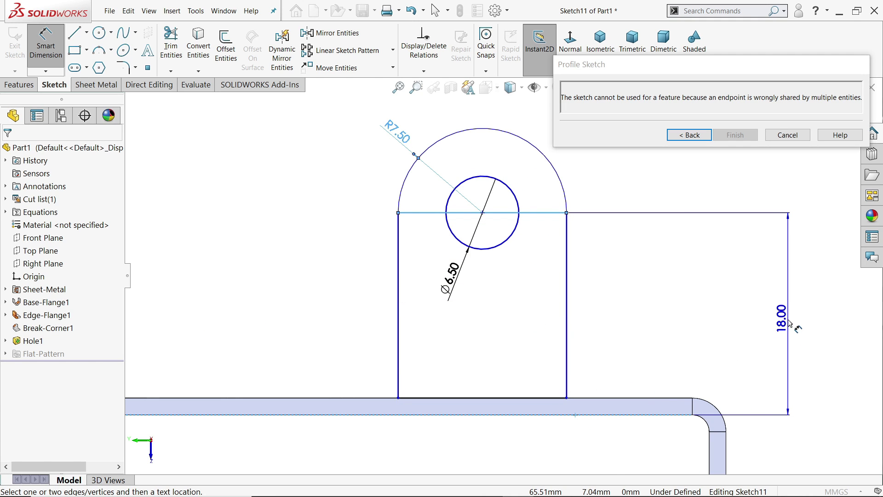
click(789, 323)
text(15)
key(Return)
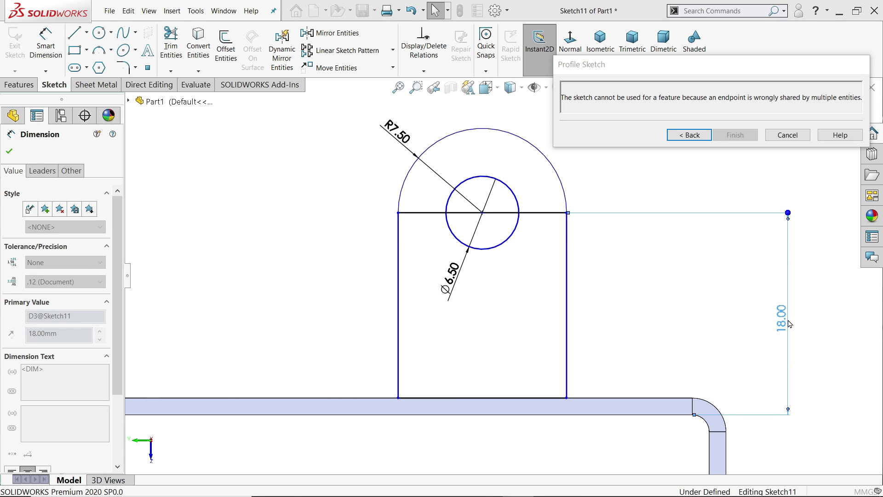
Set the hole centre's horizontal offset from the part's outer edge to 22.5.
scroll(763, 322, up, 3)
scroll(699, 341, down, 2)
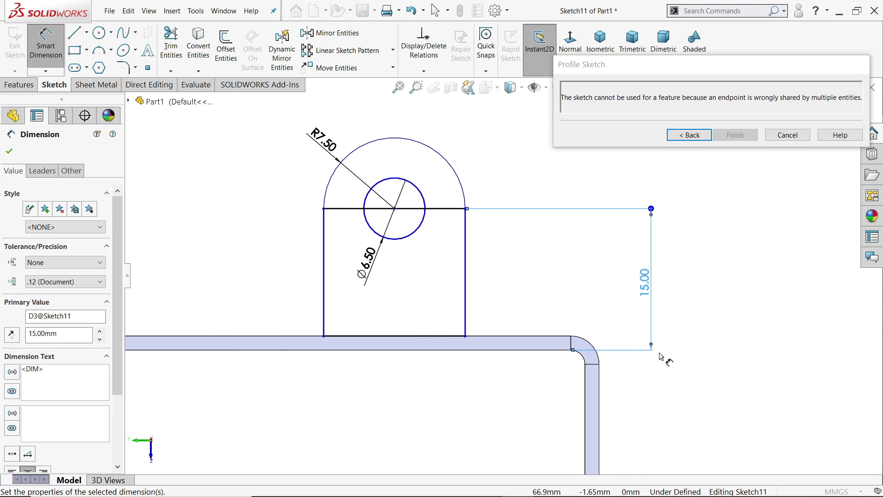
click(601, 380)
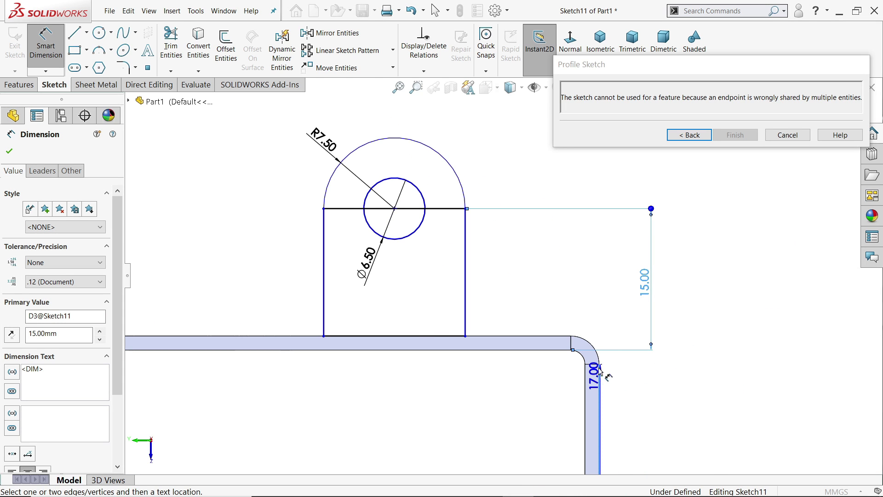
click(395, 208)
click(463, 158)
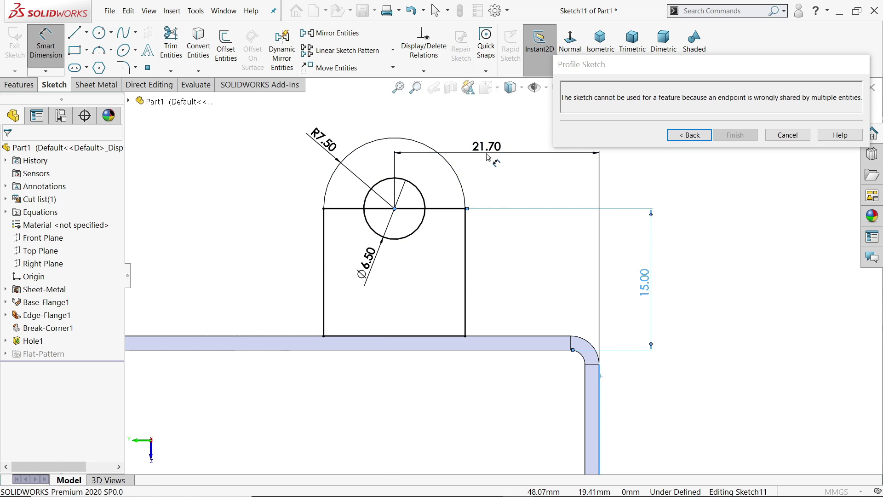
text(22.5)
key(Return)
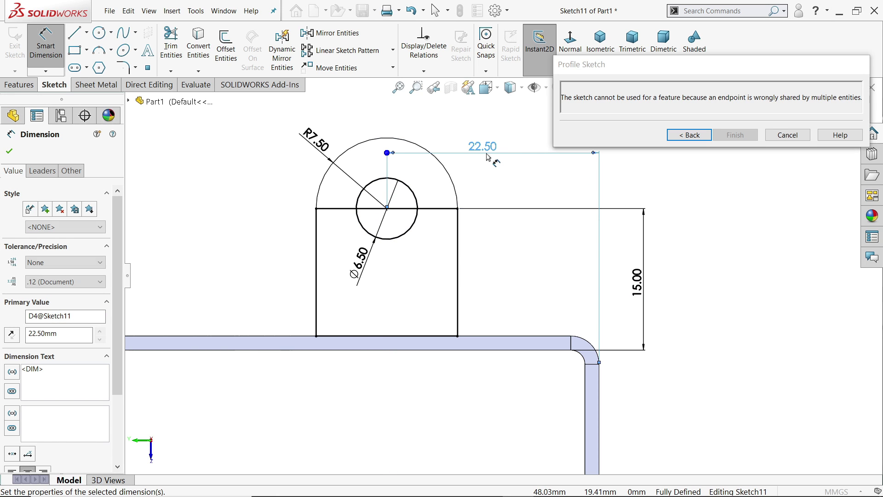
key(Escape)
key(Escape)
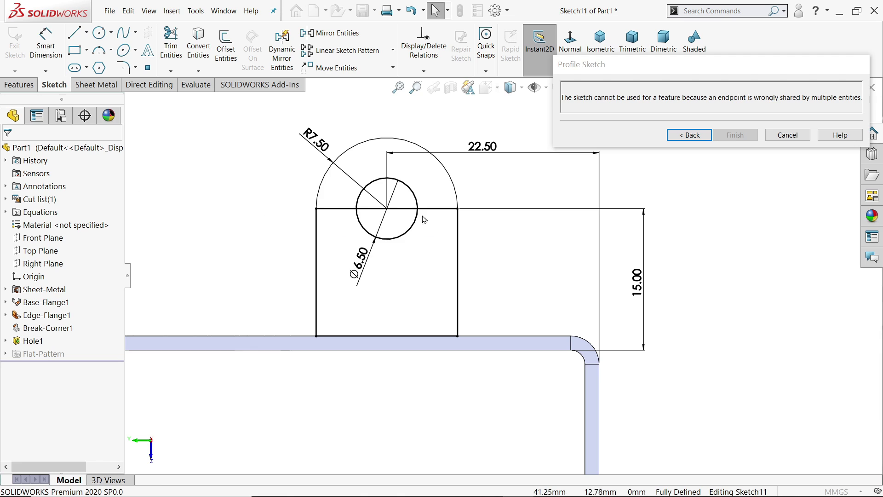
click(426, 209)
Make the top line construction geometry, finish the tab profile, and view it isometrically.
click(465, 185)
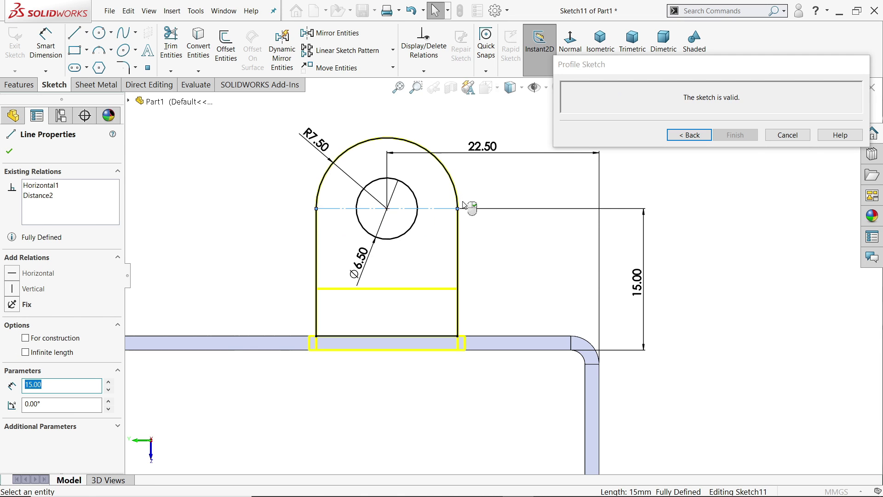
click(423, 224)
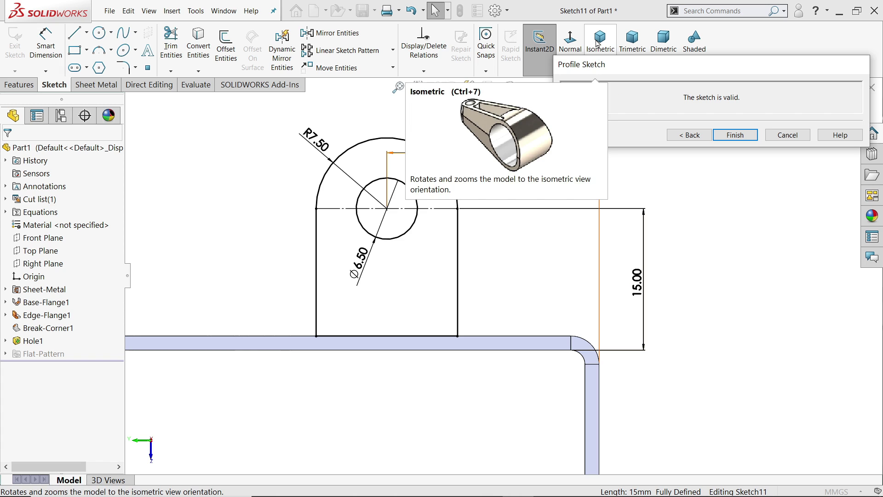
click(692, 135)
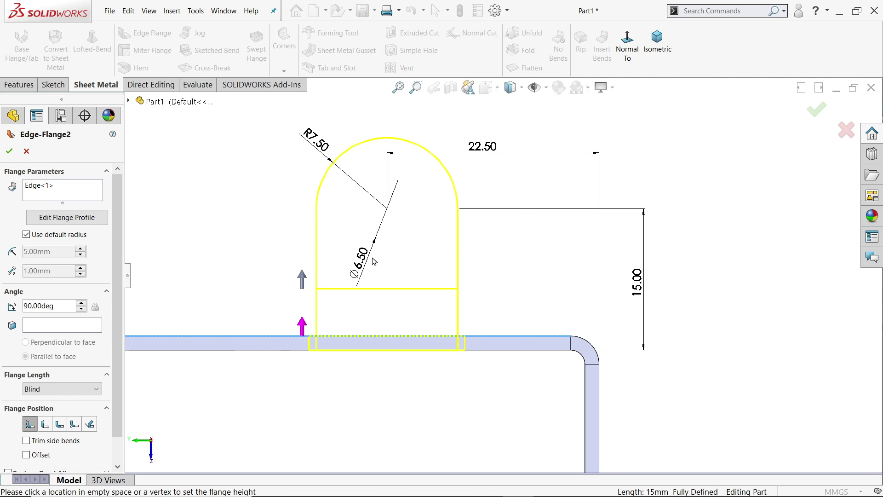
key(ctrl+7)
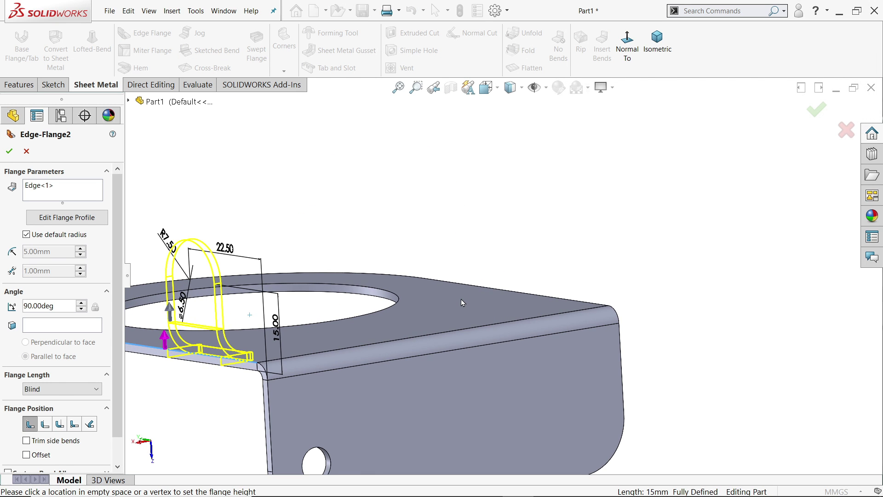
middle_drag(462, 302, 355, 302)
Replace the default bend radius with a custom 1.5 mm bend radius.
scroll(354, 302, down, 5)
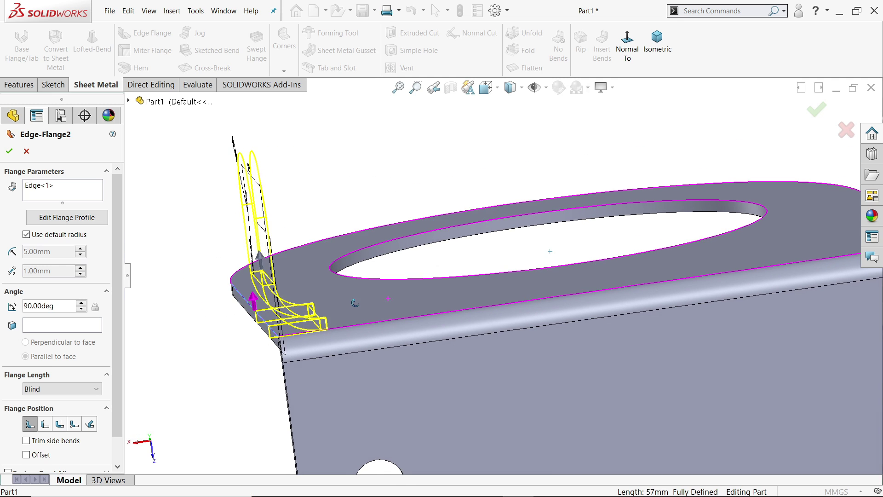
scroll(271, 324, down, 4)
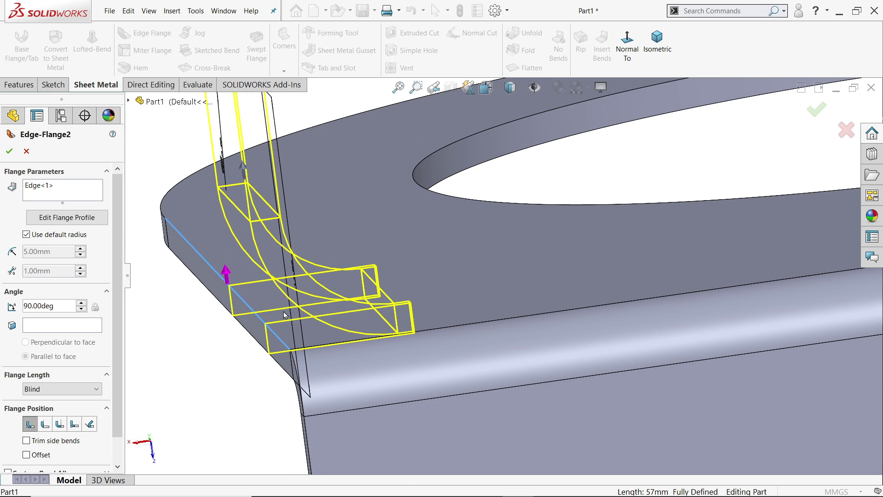
click(27, 235)
drag(52, 253, 17, 247)
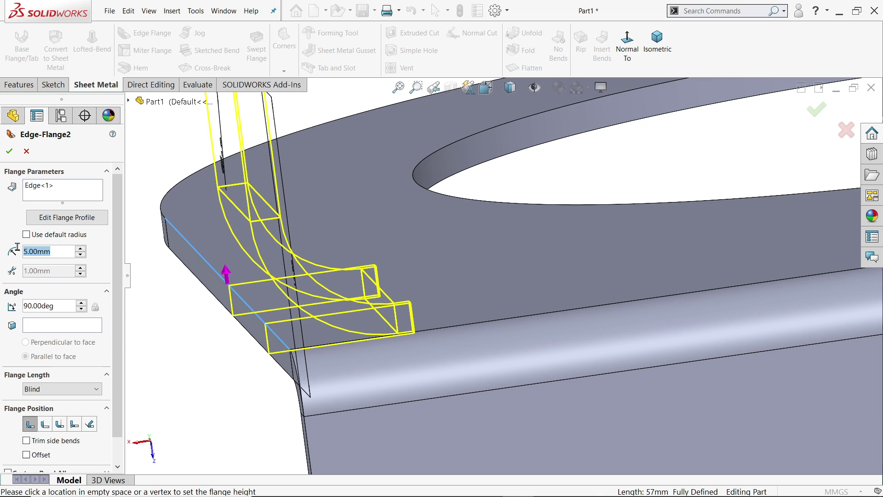
text(1.5)
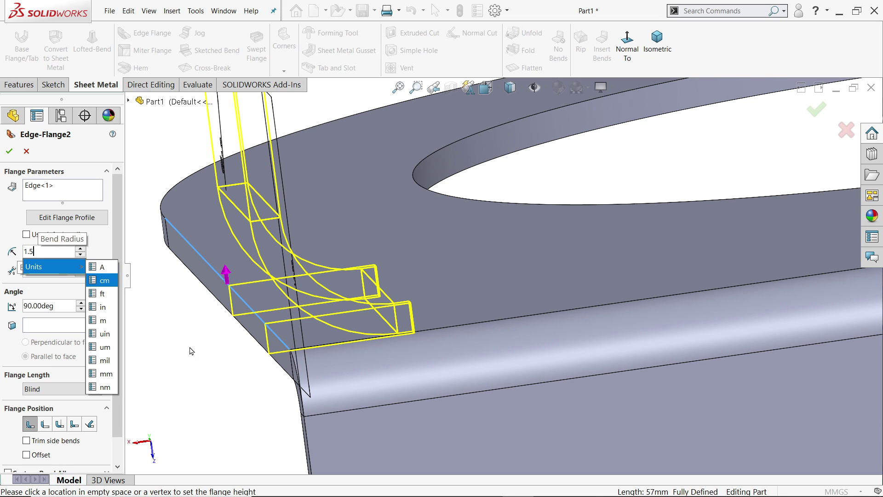
key(Return)
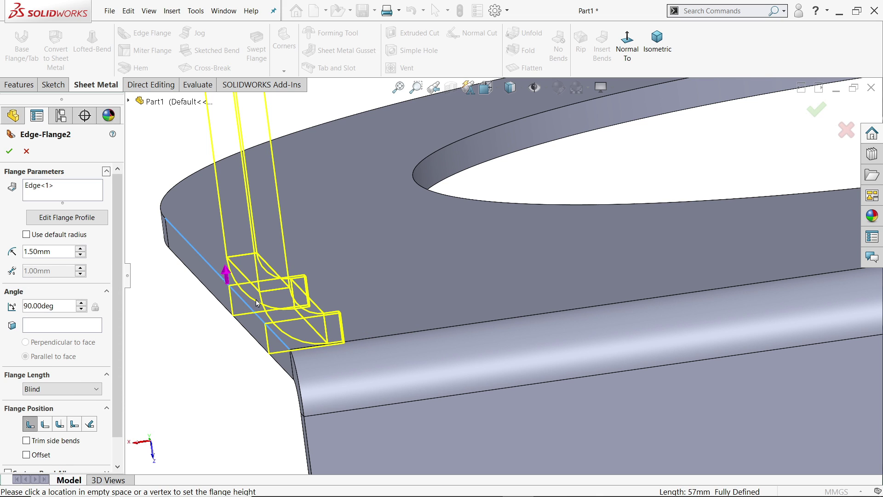
scroll(104, 287, down, 1)
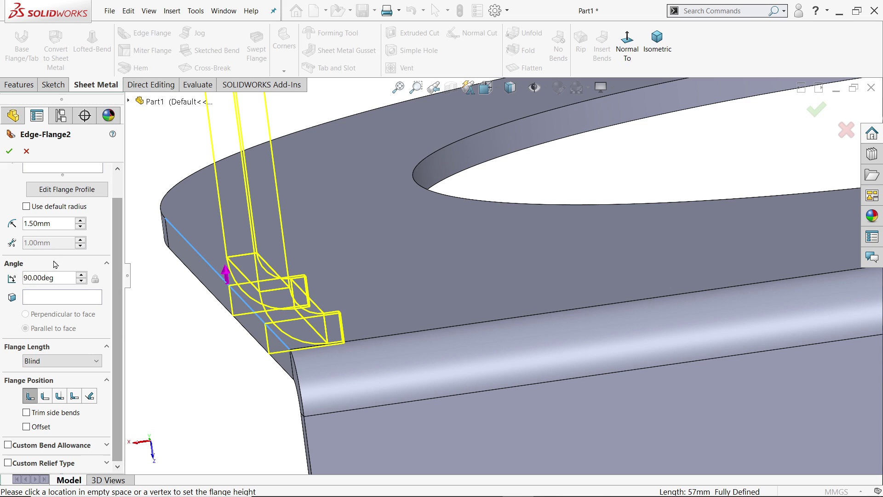
Enable custom rectangular bend relief with a 1.5 mm relief dimension.
click(9, 463)
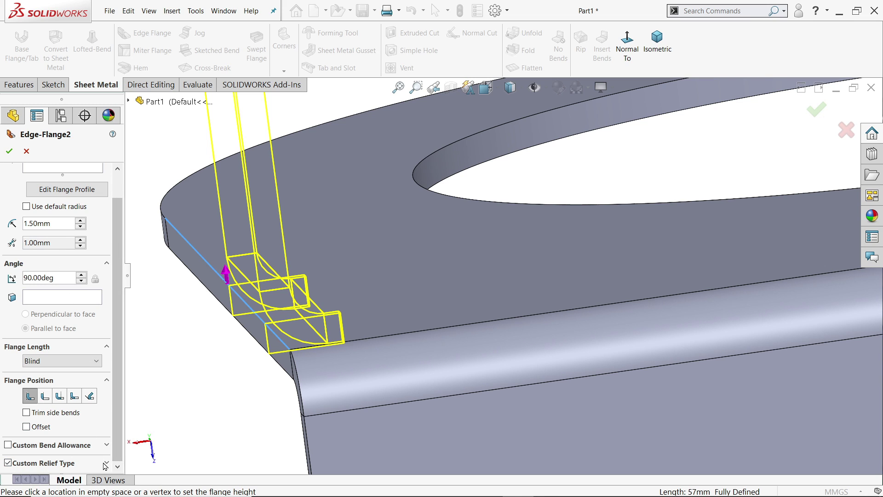
scroll(92, 449, down, 2)
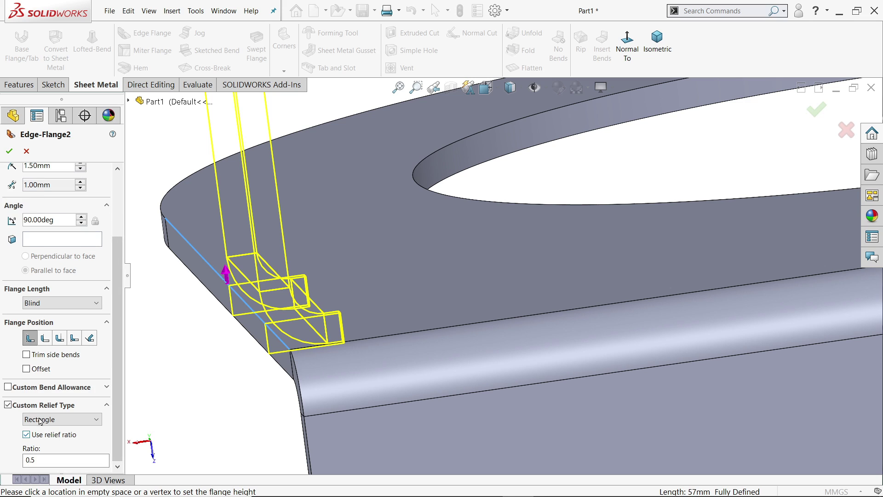
click(26, 434)
scroll(115, 395, down, 1)
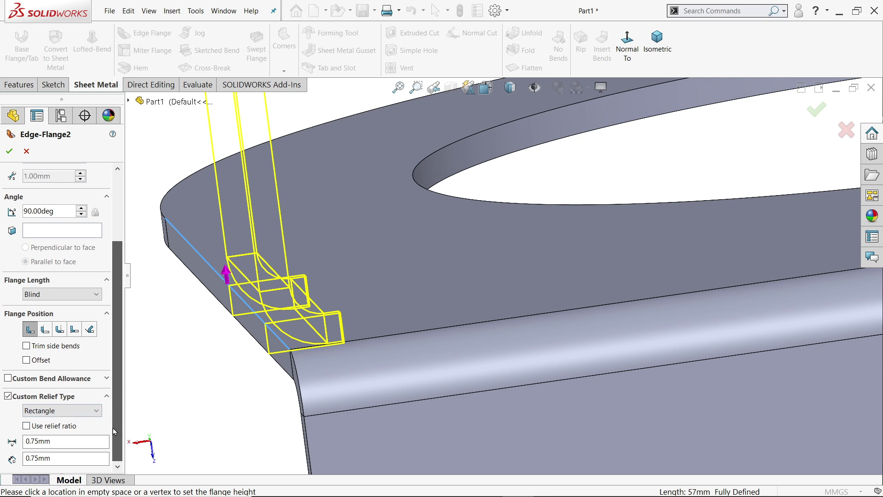
drag(57, 442, 11, 443)
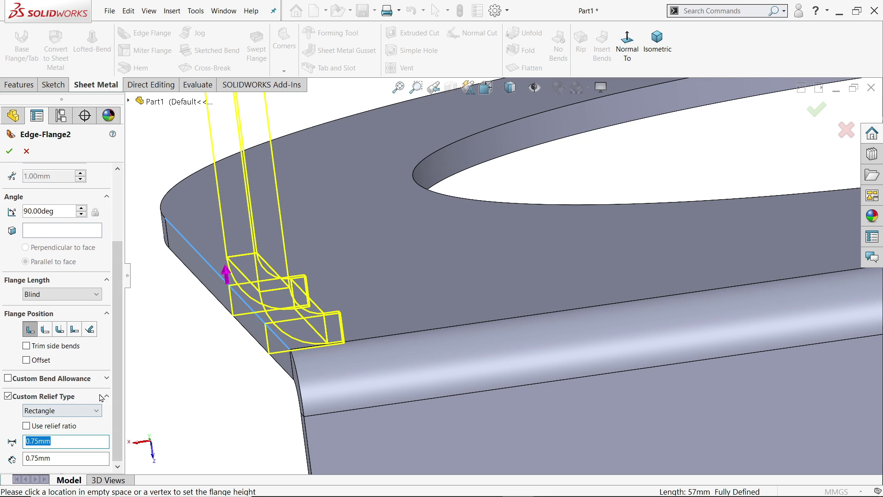
text(1)
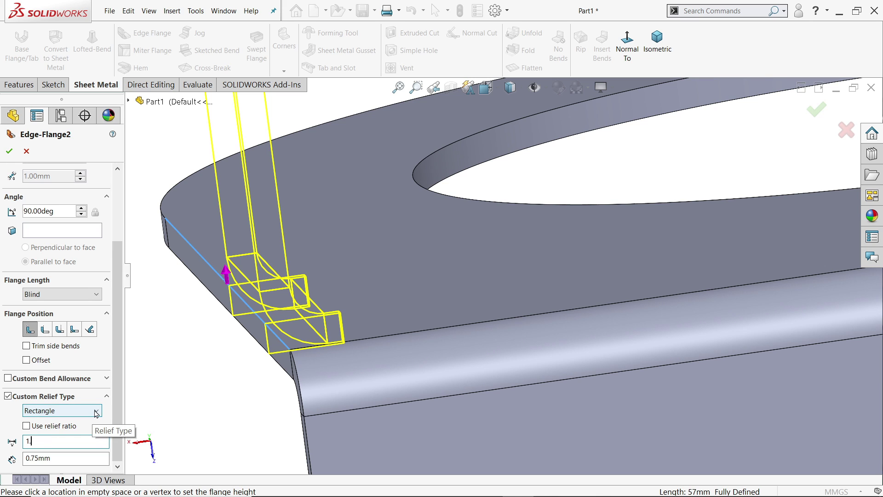
text(.5)
drag(104, 458, 17, 459)
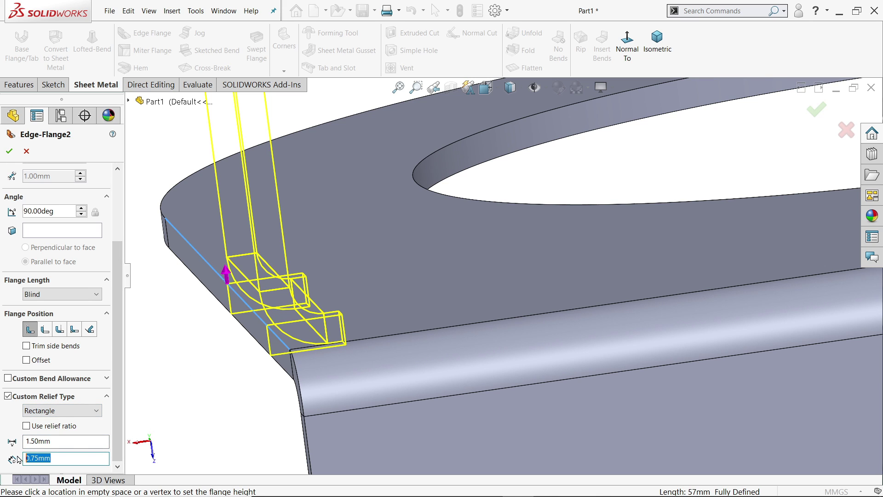
text(1.5)
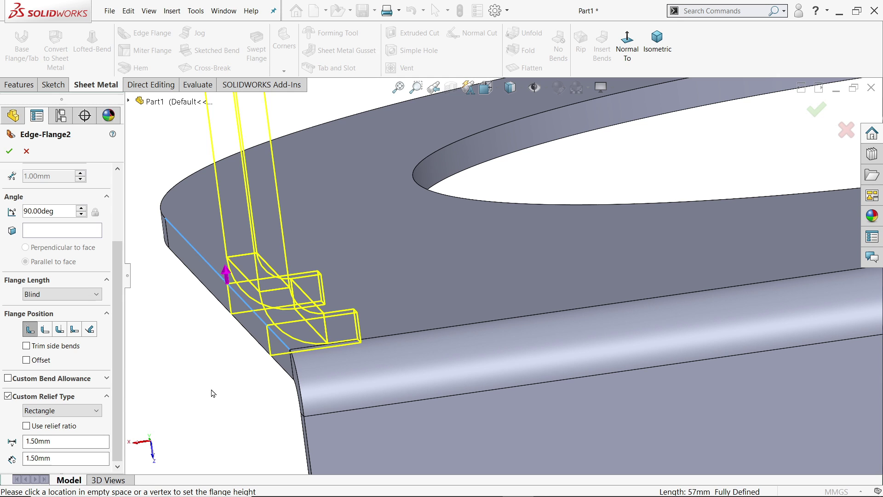
Switch the relief to a ratio of 1 and build the edge flange.
scroll(244, 393, down, 4)
middle_drag(254, 448, 430, 318)
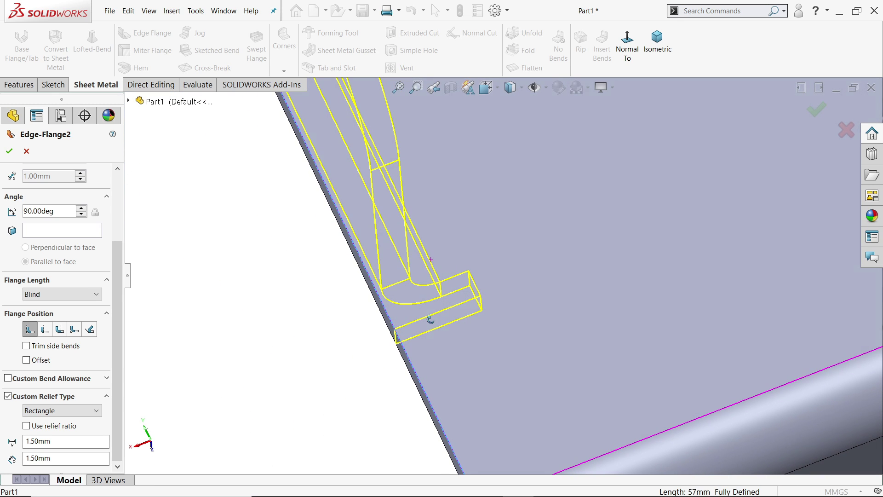
click(26, 426)
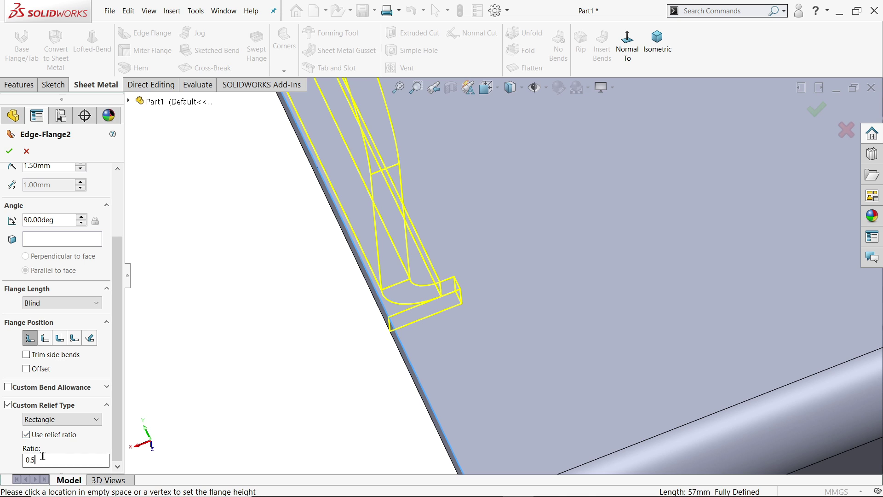
drag(42, 460, 17, 459)
text(1)
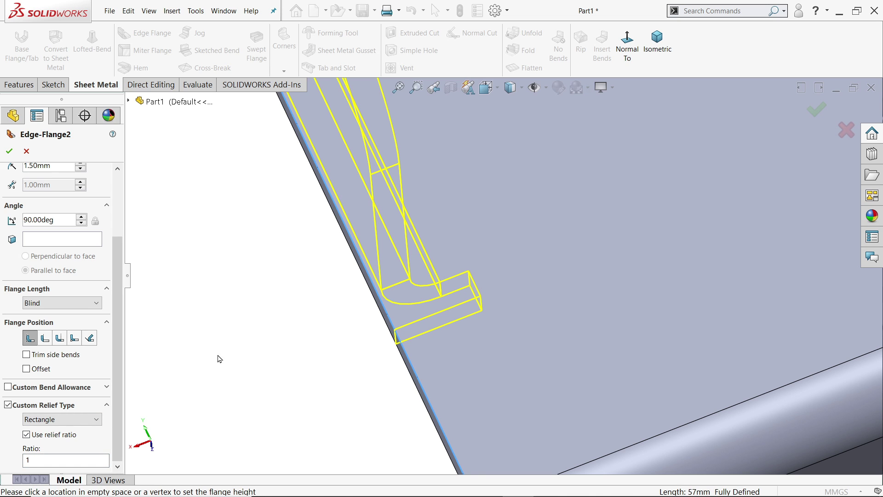
click(9, 151)
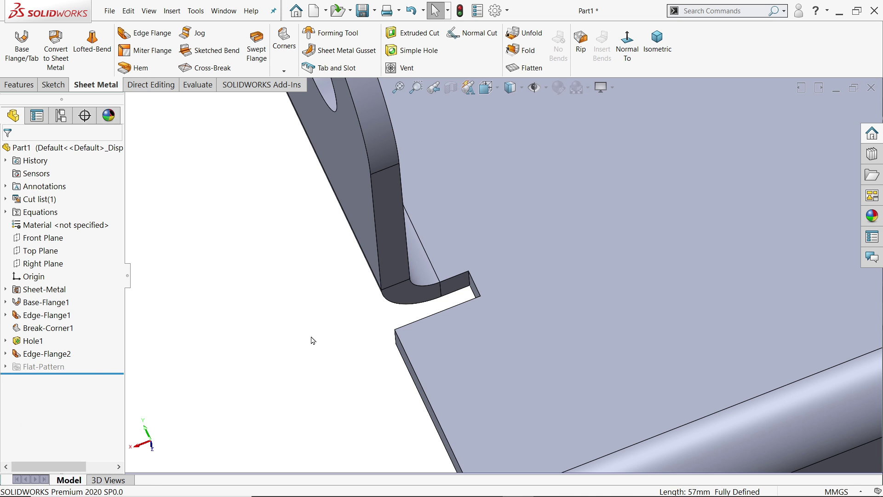
Start a Mirror feature using Right Plane as the mirror plane.
middle_drag(434, 312, 570, 138)
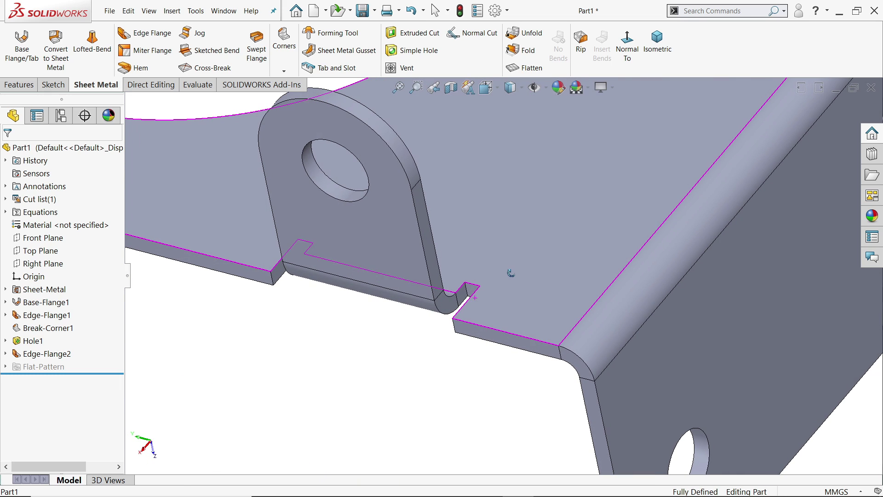
click(653, 48)
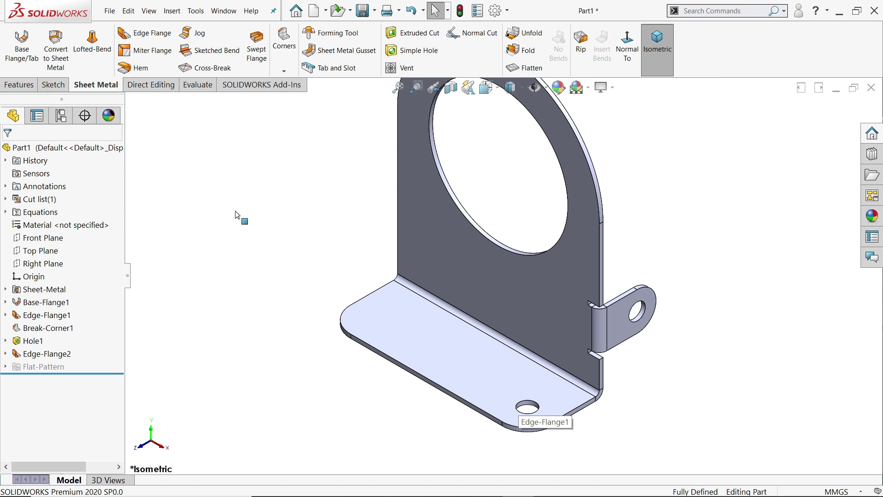
click(19, 85)
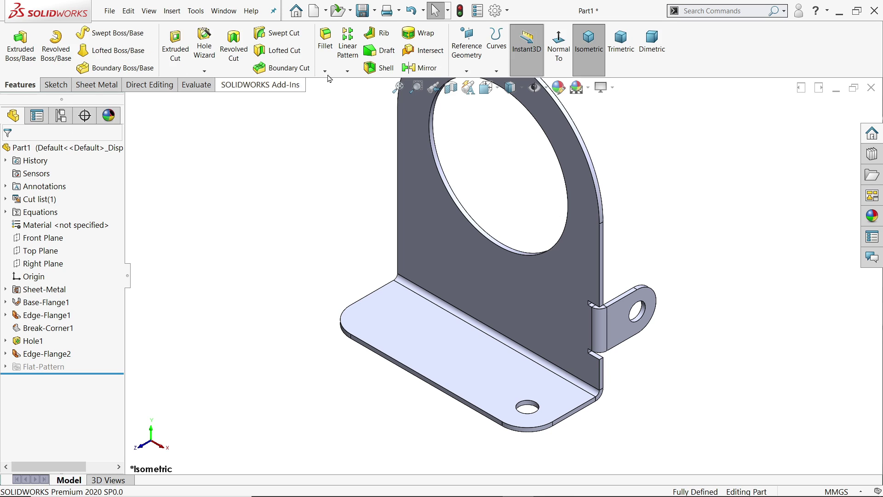
click(432, 72)
click(129, 101)
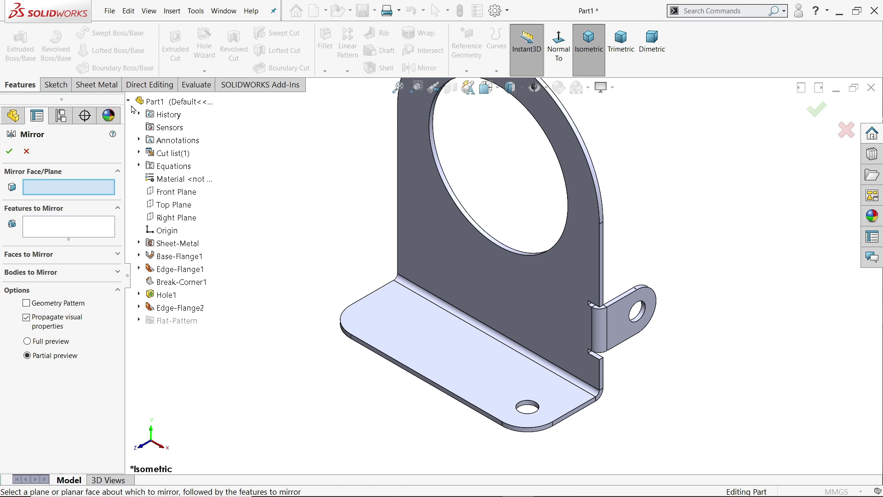
click(176, 217)
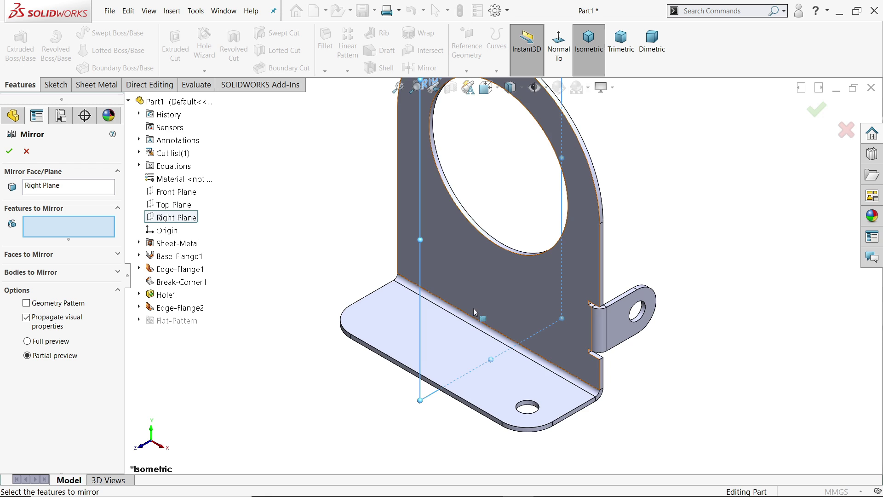
Mirror Edge-Flange2 and Hole1 across the Right Plane.
middle_drag(462, 313, 453, 301)
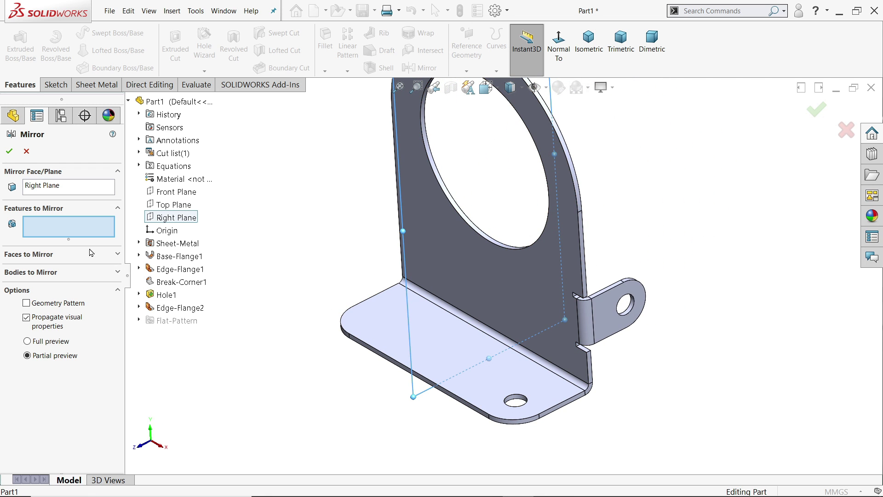
key(f)
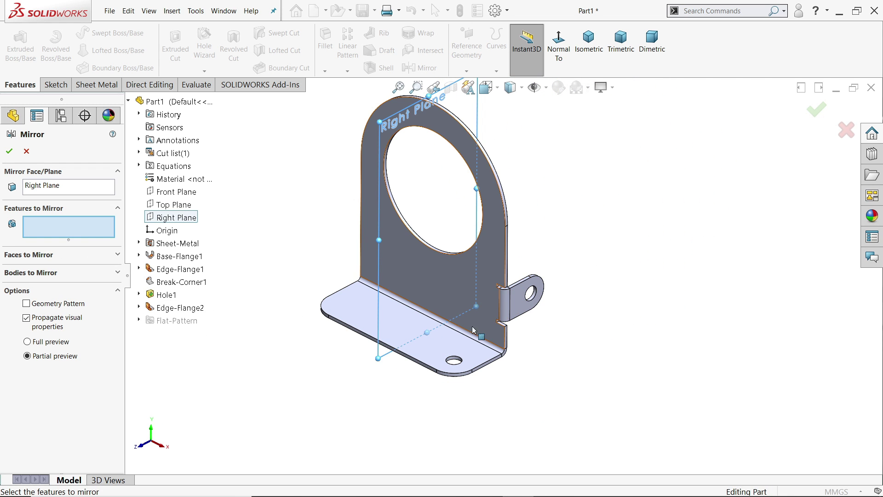
click(518, 303)
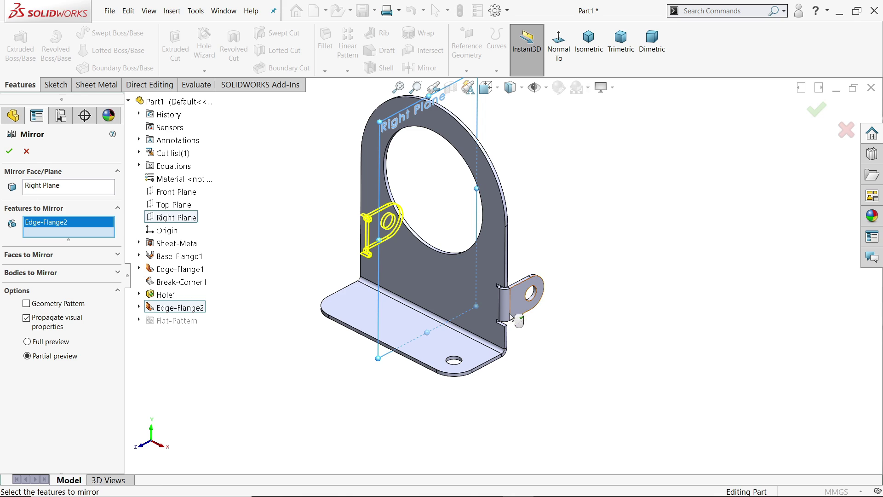
click(455, 362)
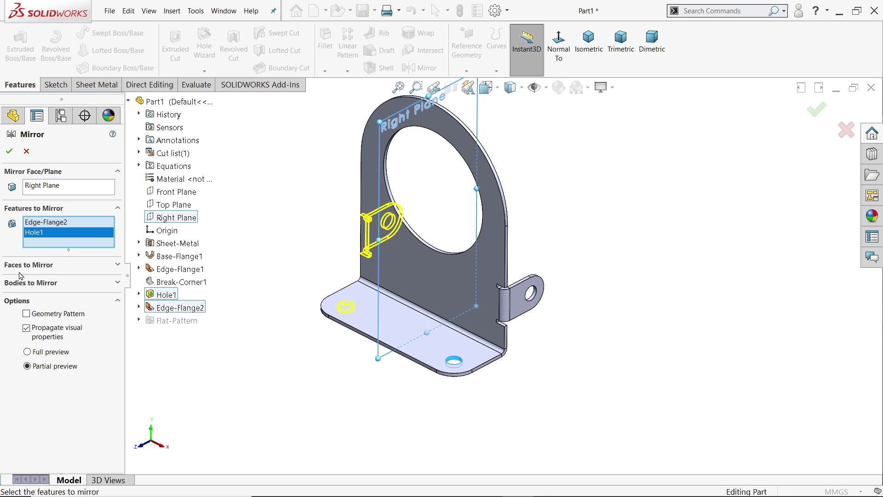
click(8, 150)
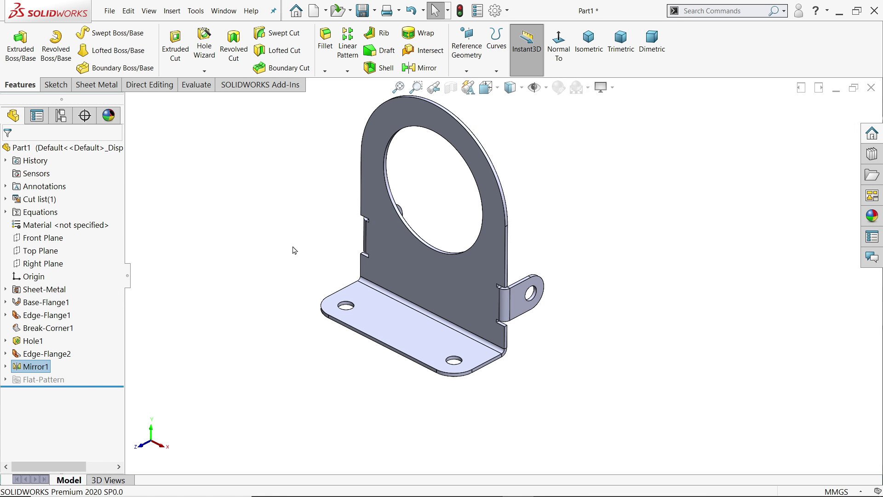
Inspect the mirrored tab, fit the part in view, and switch to the reference drawing.
scroll(410, 307, down, 3)
mouse_move(409, 307)
middle_down()
mouse_move(460, 276)
mouse_move(394, 292)
mouse_move(414, 303)
mouse_move(451, 299)
mouse_move(424, 315)
middle_up()
key(f)
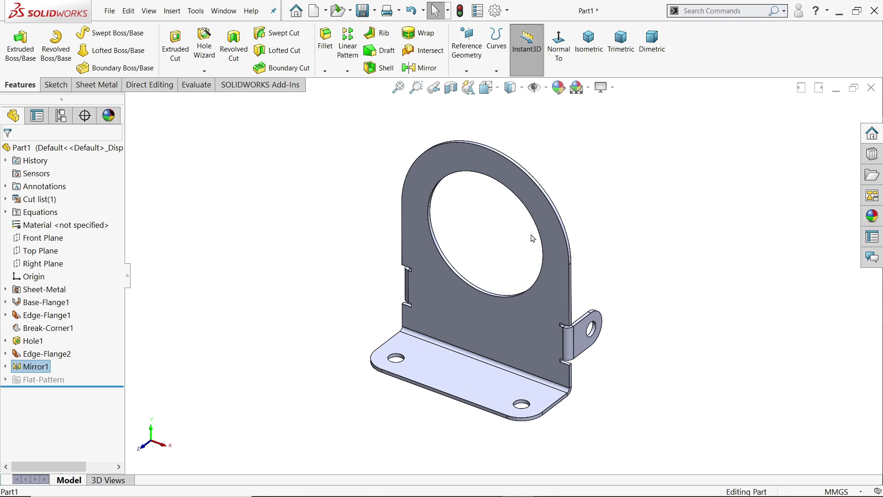
key(alt+Tab)
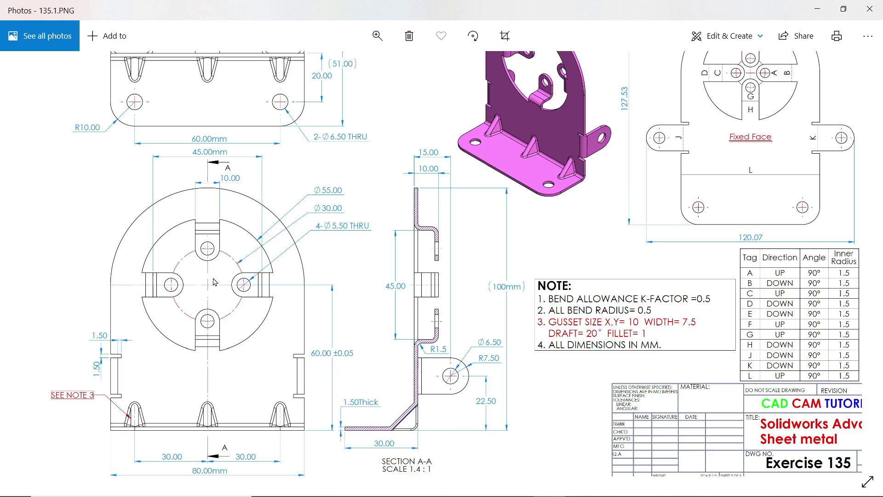
Pan the 135.1.PNG drawing to examine the circular front view and the top view's three gussets.
scroll(215, 281, up, 3)
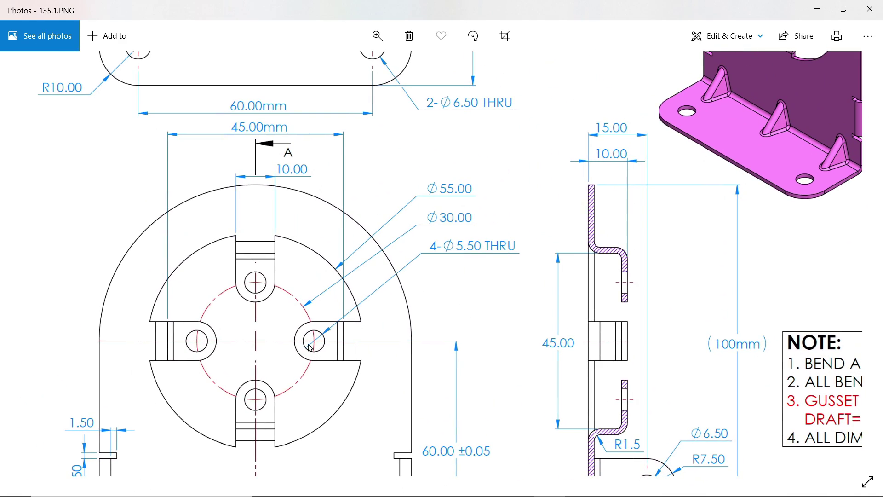
drag(310, 347, 342, 442)
mouse_move(341, 359)
mouse_down()
mouse_move(395, 171)
mouse_move(368, 226)
mouse_move(369, 419)
mouse_up()
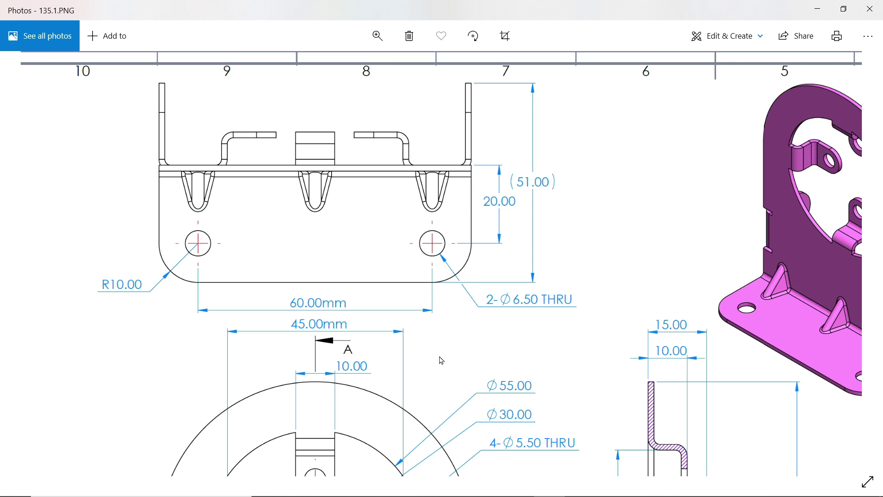
drag(441, 357, 465, 164)
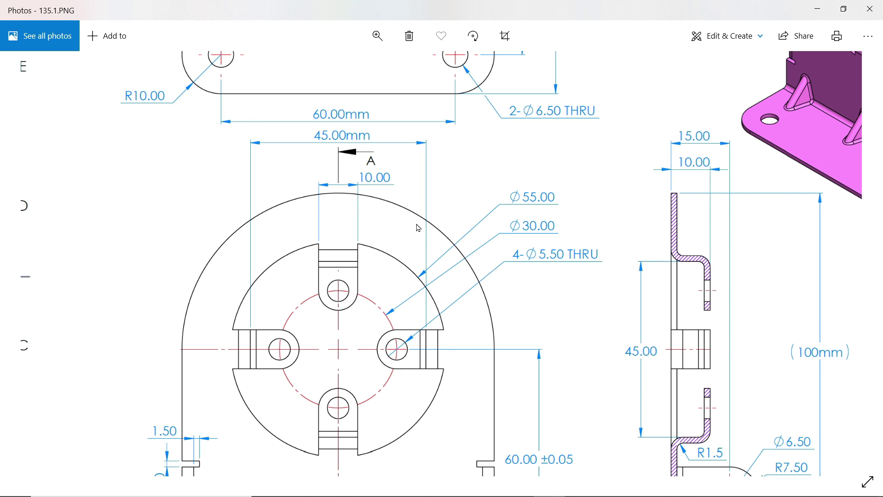
mouse_move(386, 241)
mouse_down()
mouse_move(374, 429)
mouse_move(374, 421)
mouse_up()
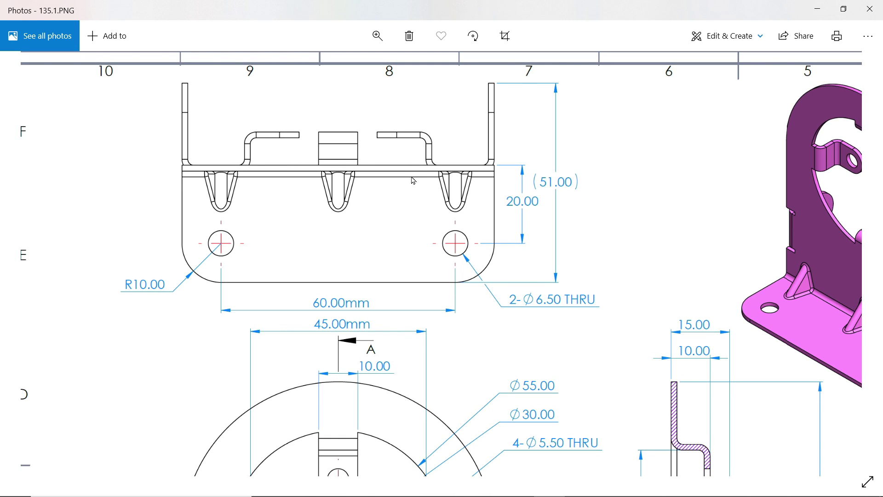
Review the side view, 3-D model, top plate and NOTE box, then minimize Photos.
scroll(423, 203, down, 3)
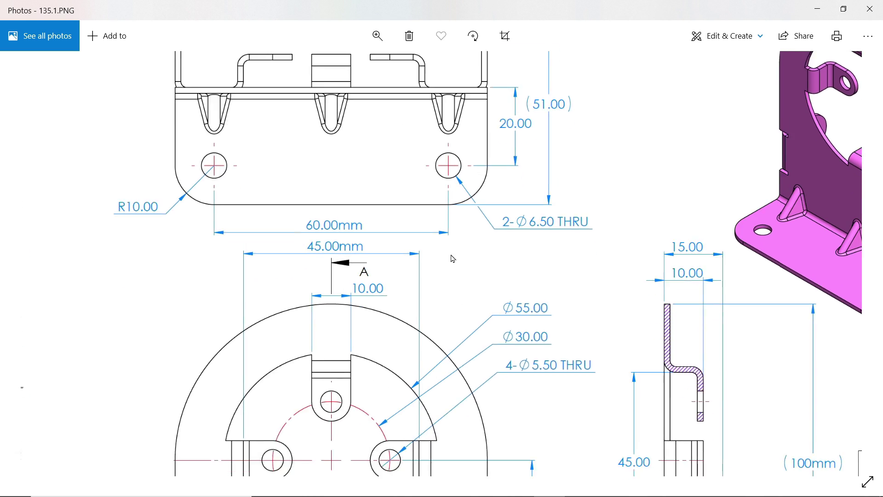
mouse_move(519, 256)
mouse_down()
mouse_move(460, 276)
mouse_move(271, 393)
mouse_move(154, 386)
mouse_move(616, 178)
mouse_up()
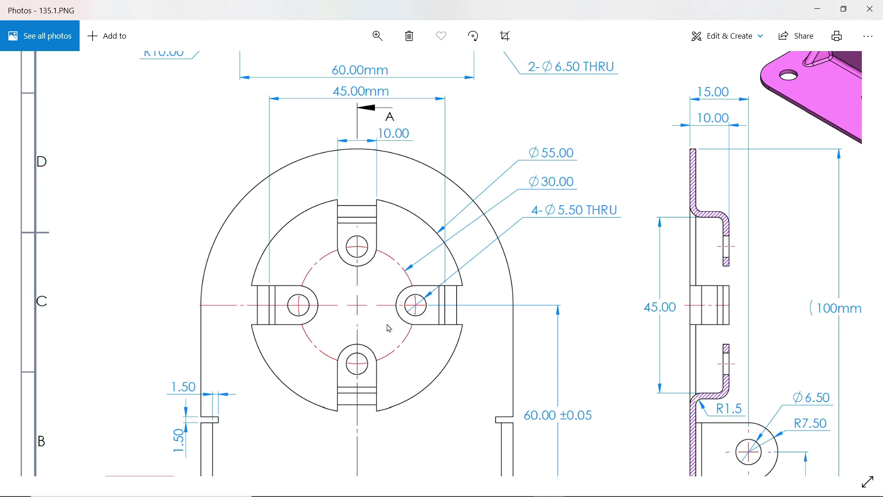
scroll(423, 218, up, 1)
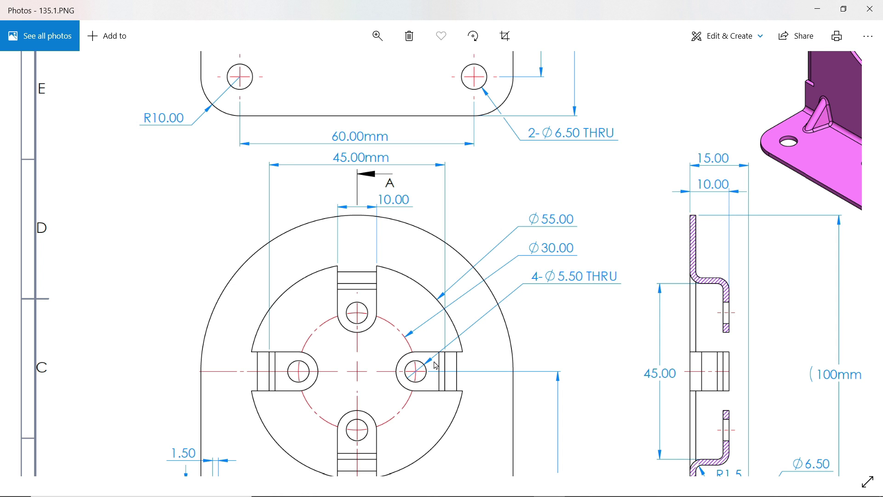
mouse_move(465, 218)
mouse_down()
mouse_move(461, 369)
mouse_move(373, 209)
mouse_up()
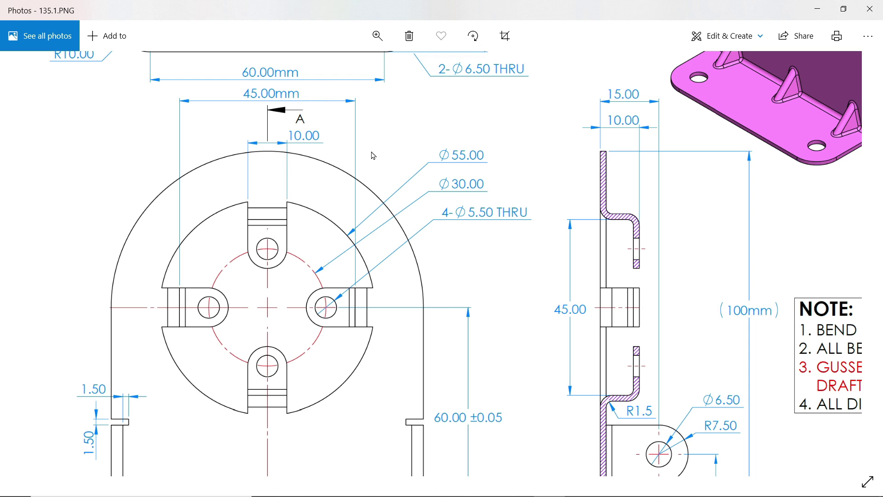
mouse_move(479, 363)
mouse_down()
mouse_move(479, 324)
mouse_move(474, 379)
mouse_up()
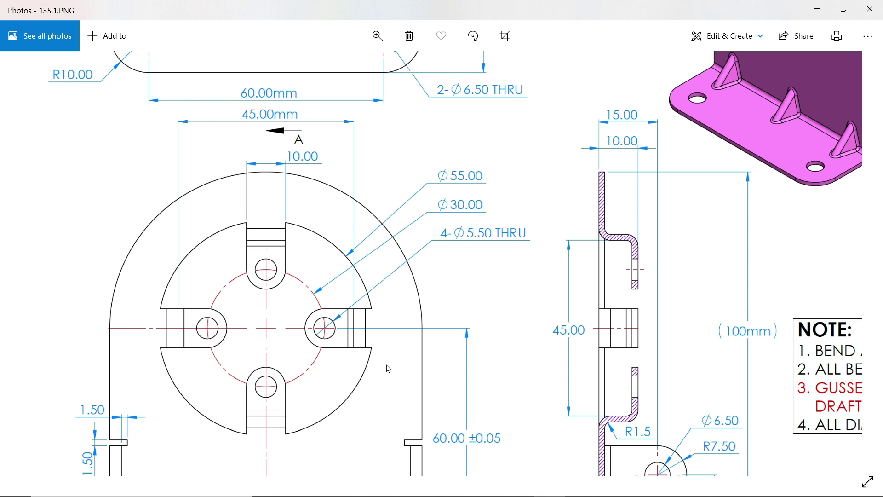
scroll(325, 314, up, 1)
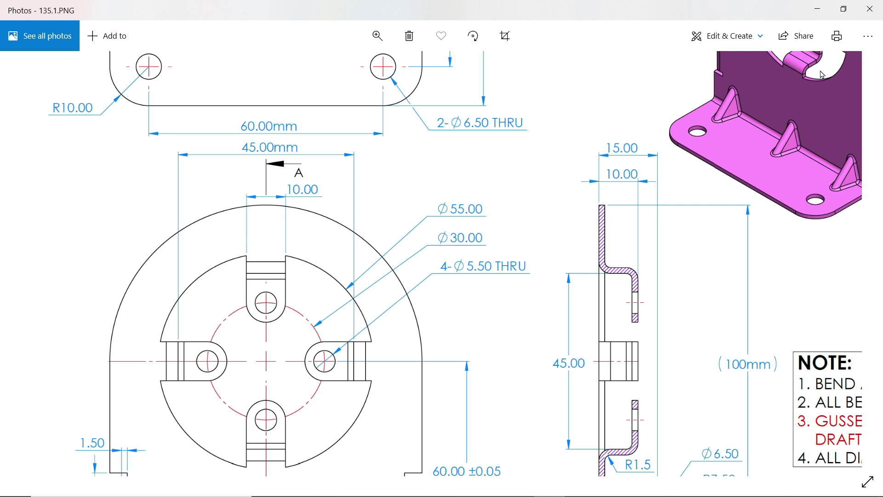
click(818, 11)
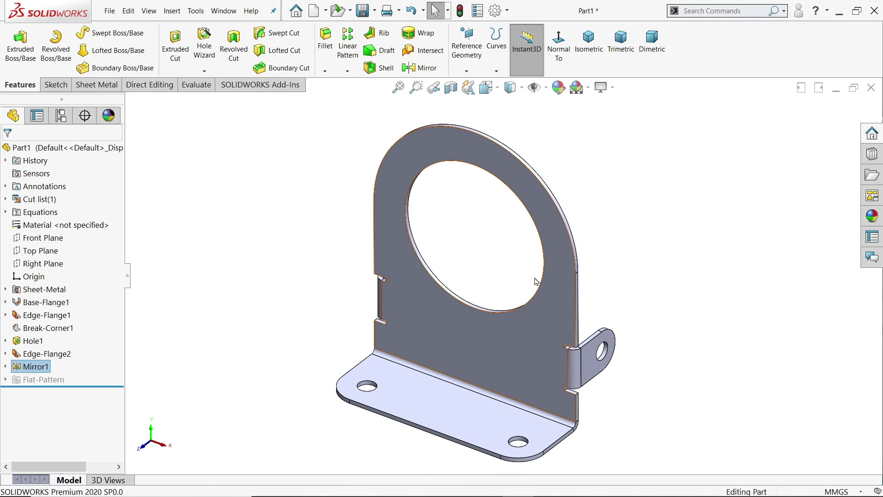
Sketch on the main flange face and convert the big hole's edge into a sketch circle.
click(517, 331)
click(570, 300)
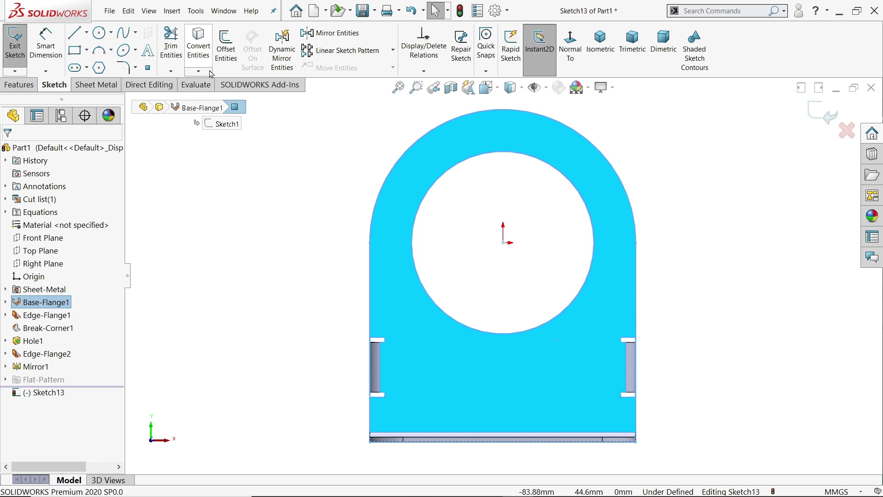
click(507, 335)
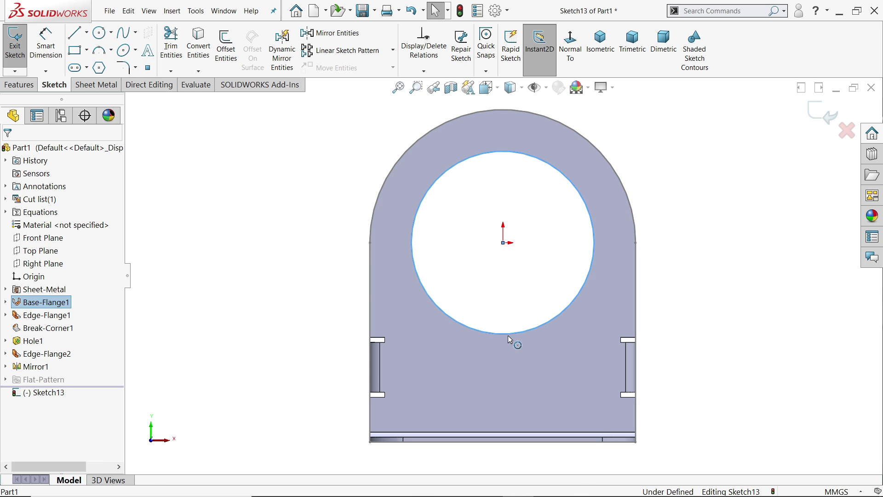
click(202, 50)
scroll(552, 300, down, 2)
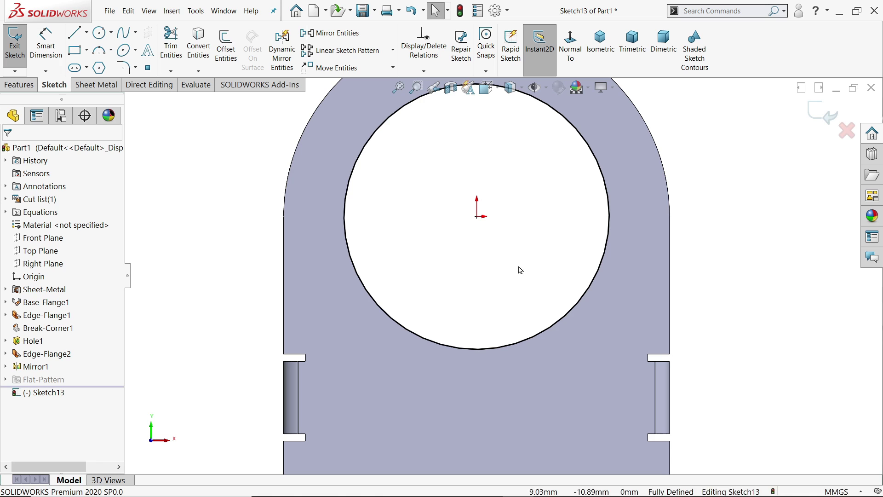
Add a Ø30 construction circle centred on the origin.
click(98, 35)
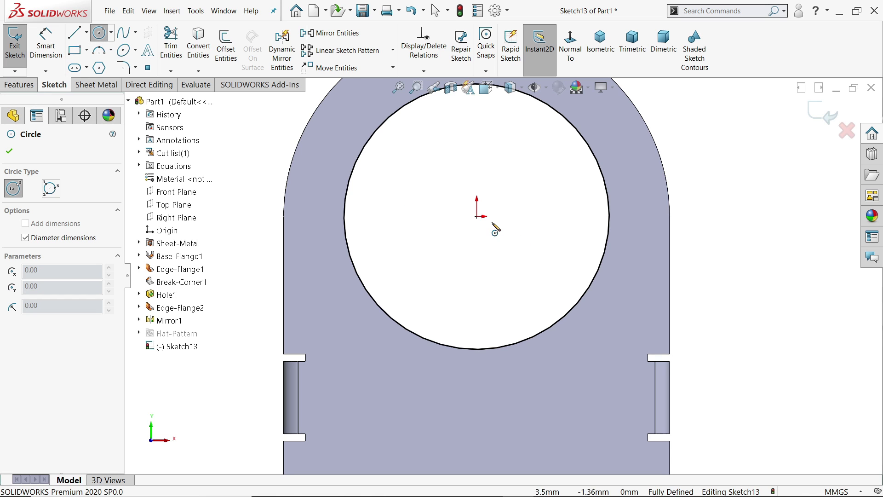
click(477, 217)
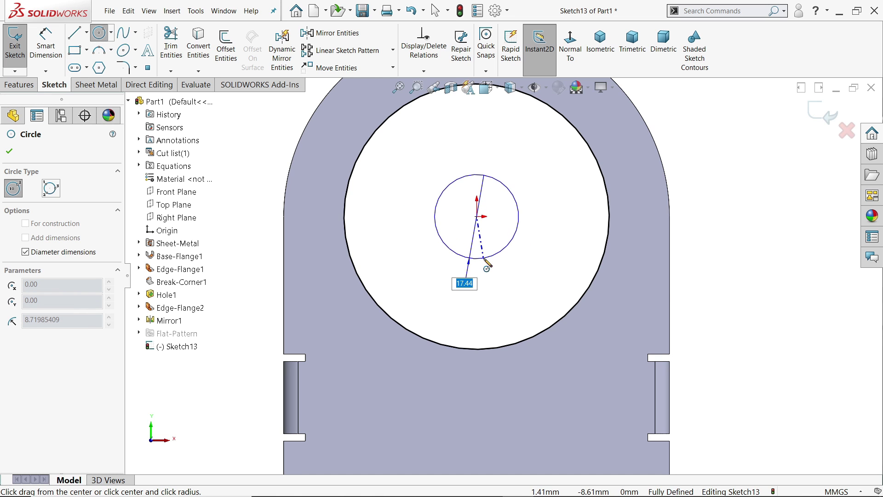
key(Return)
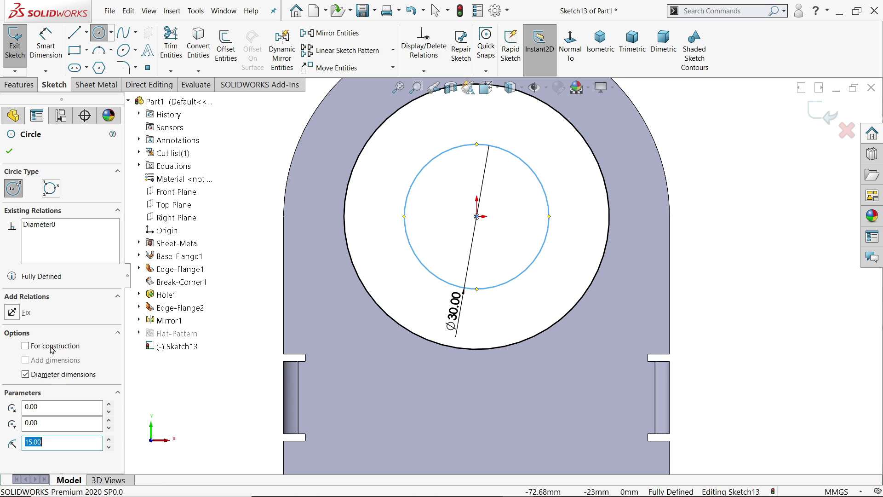
click(26, 345)
click(9, 151)
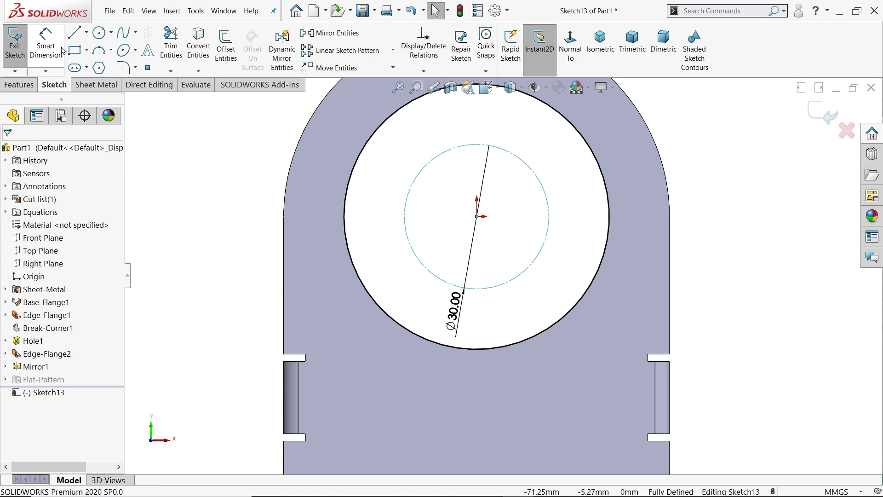
click(75, 33)
scroll(402, 297, down, 3)
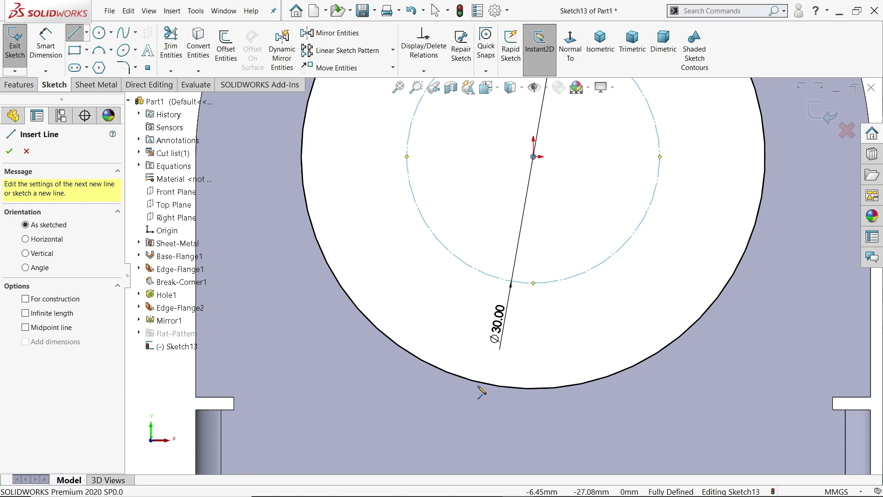
Draw a closed U outline: left side, rounded top arc, right side and bottom line.
click(478, 394)
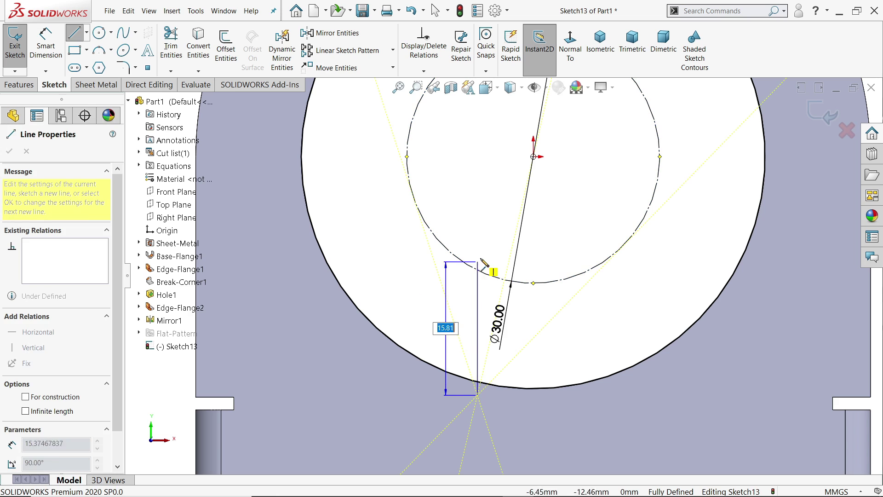
click(478, 243)
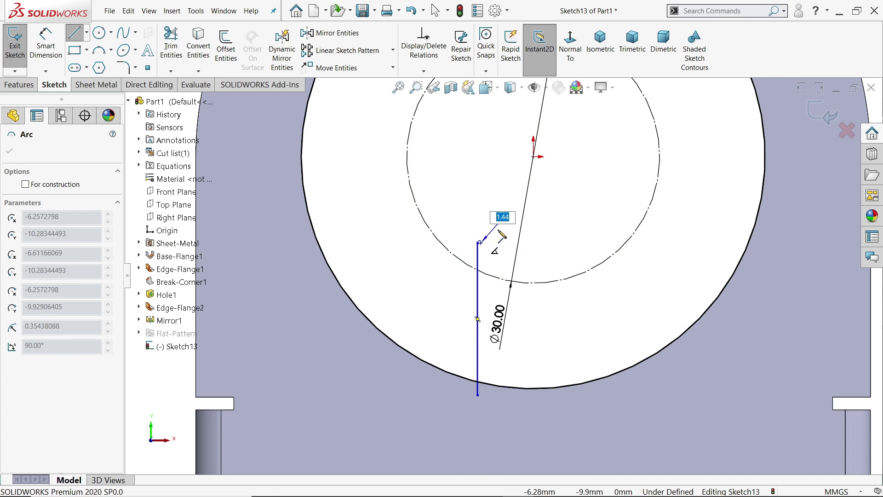
click(566, 244)
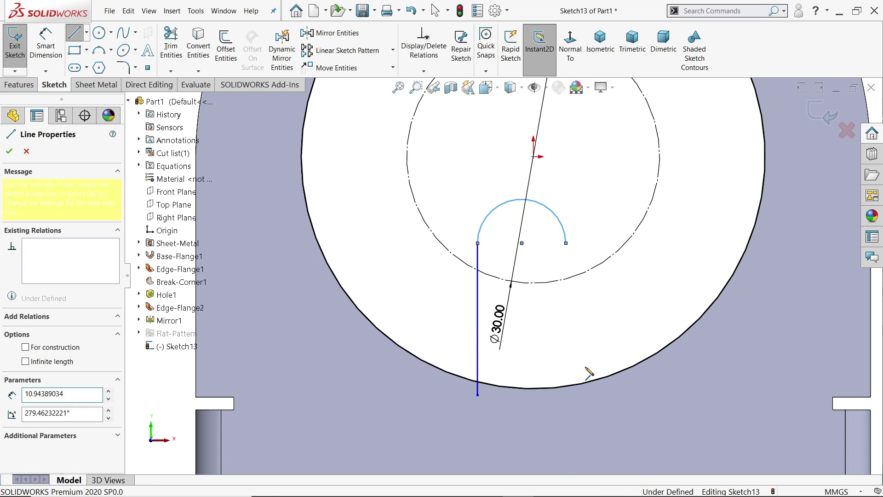
click(566, 400)
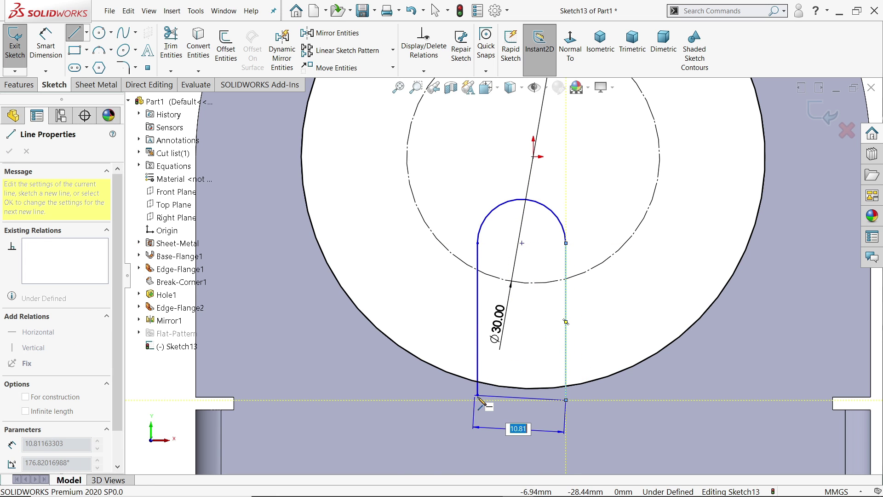
click(477, 395)
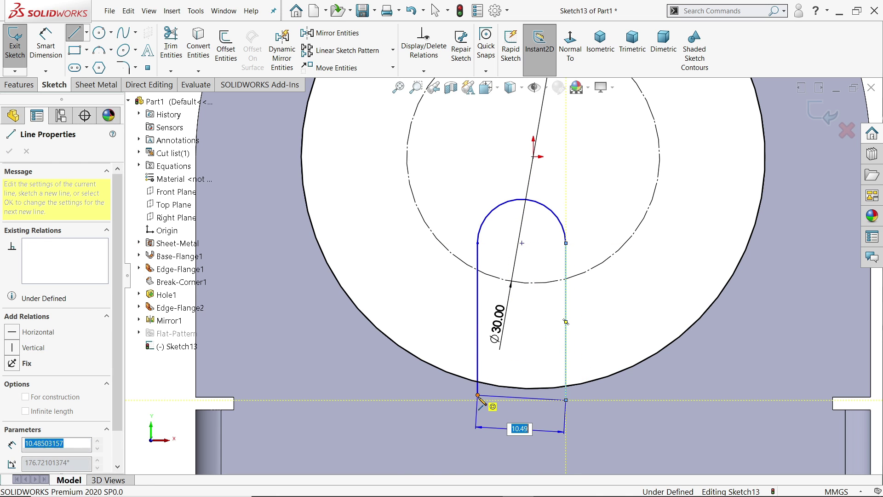
click(624, 323)
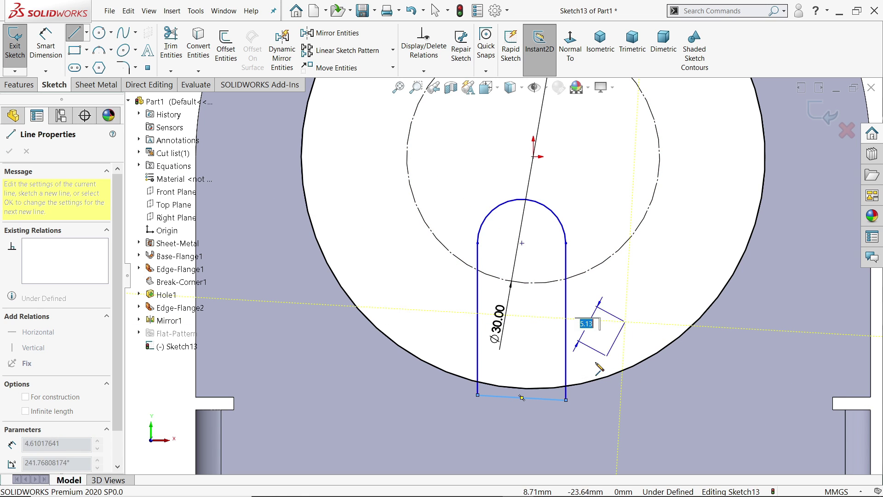
Make the outline's bottom line horizontal.
key(Escape)
click(527, 398)
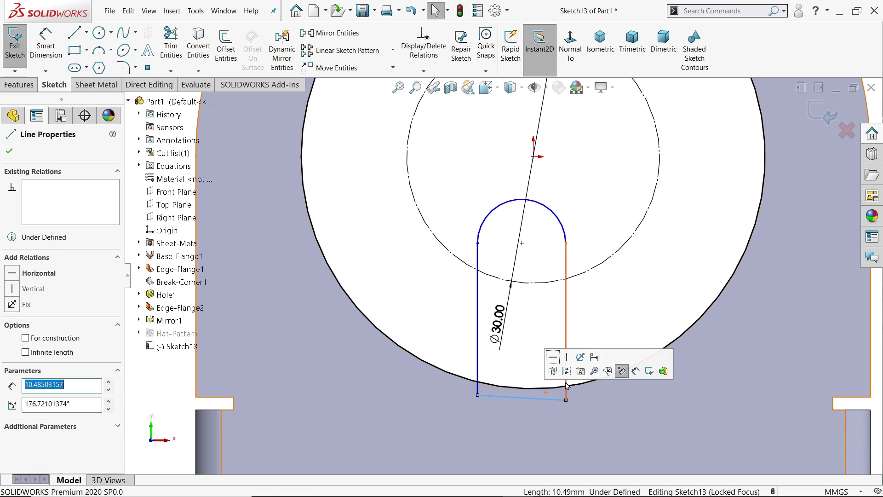
click(554, 357)
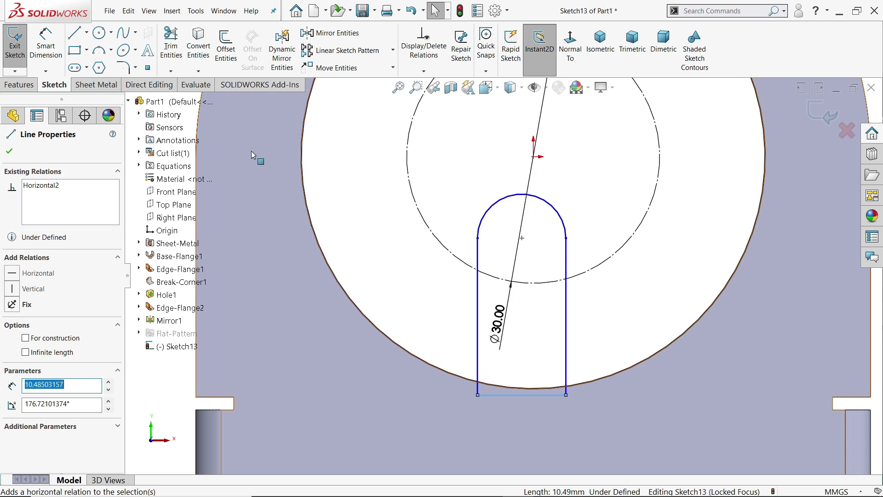
click(87, 33)
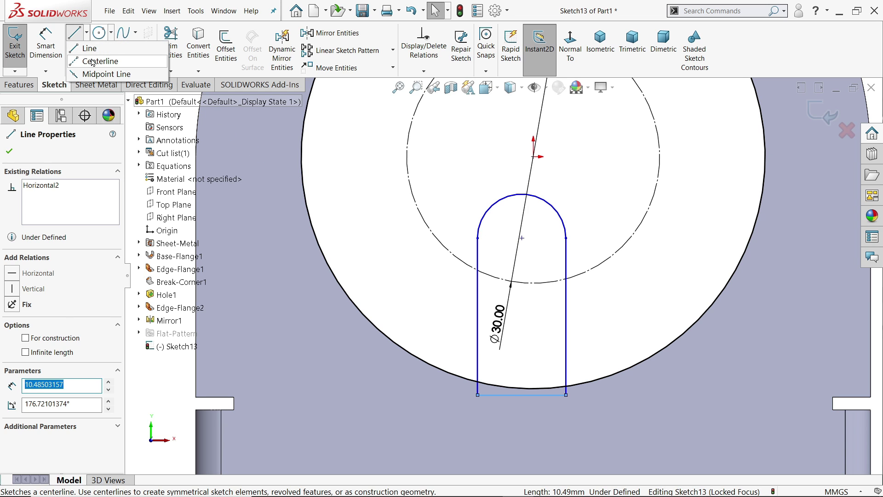
Draw a centreline from the arc centre down to the bottom line's midpoint.
click(105, 61)
click(521, 238)
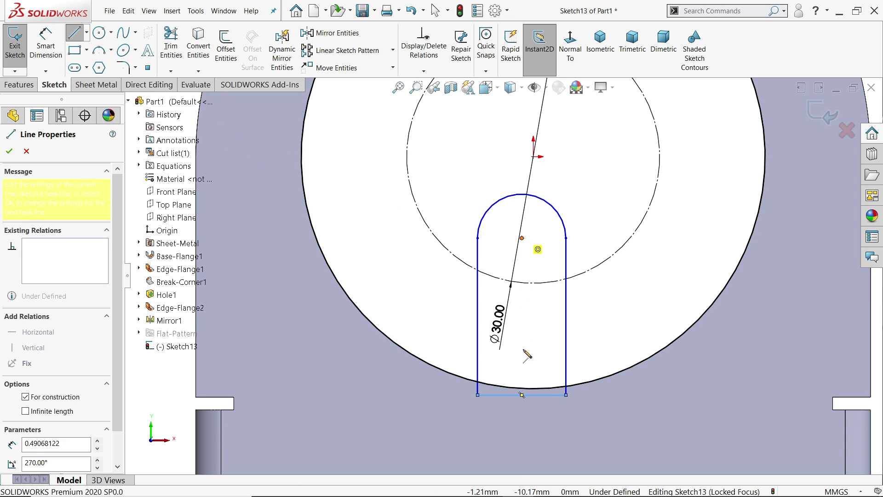
click(521, 394)
right_click(539, 361)
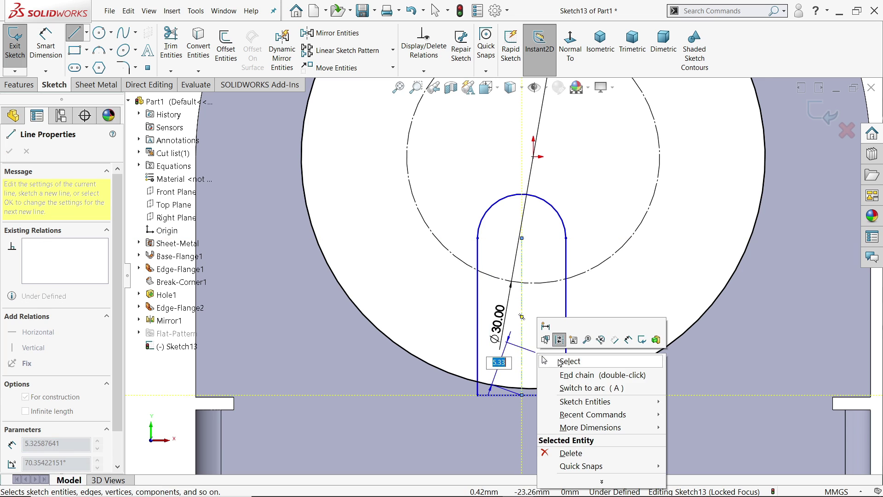
click(562, 362)
Make the outline's left and right sides symmetric about the centreline.
drag(593, 315, 461, 387)
click(467, 344)
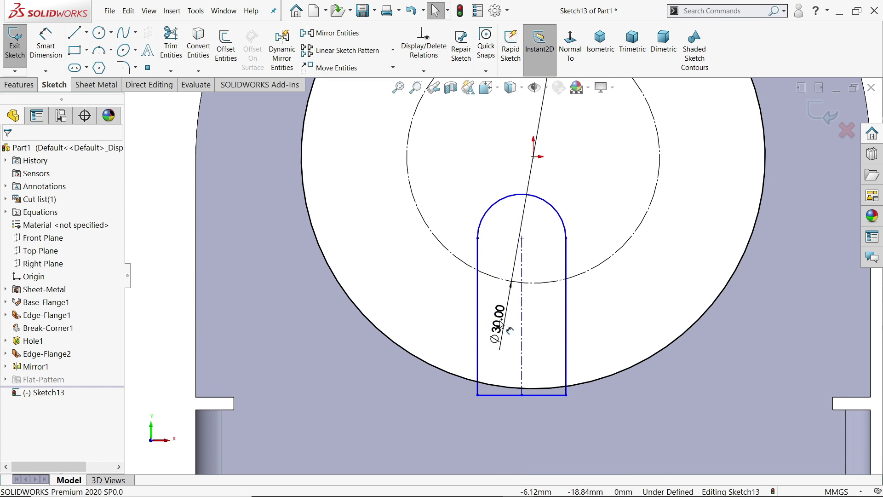
click(569, 330)
ctrl+click(522, 346)
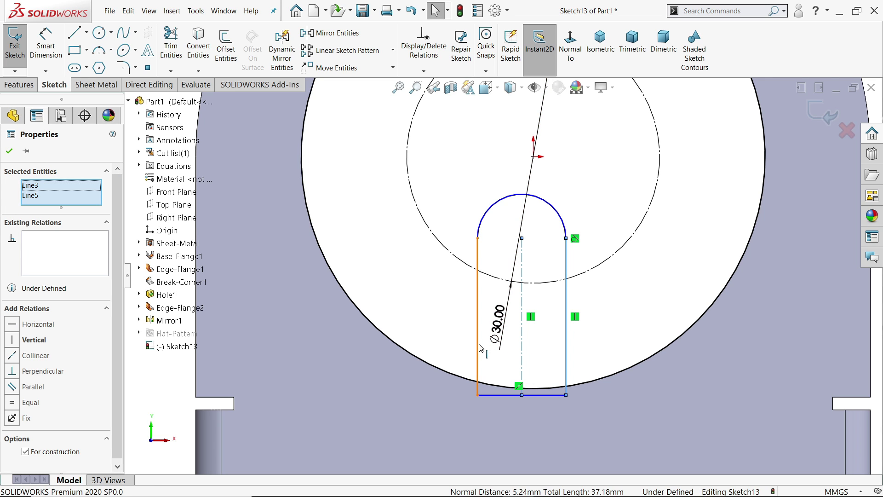
ctrl+click(479, 348)
click(575, 303)
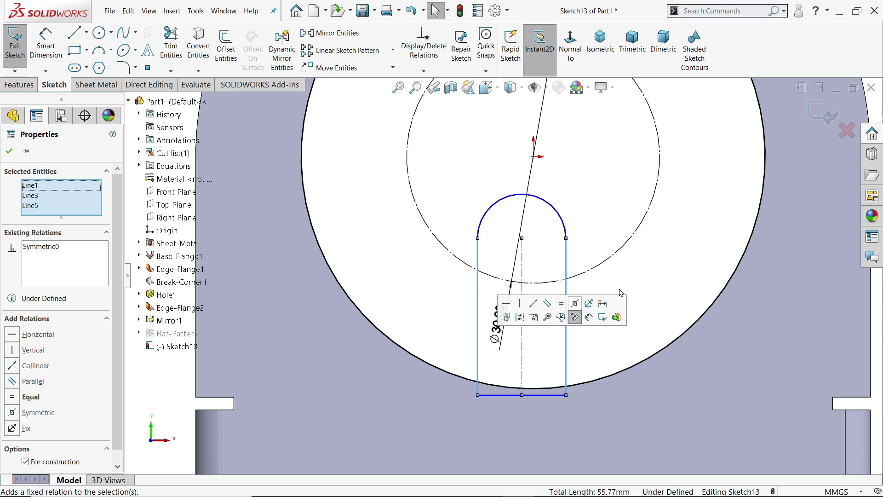
click(665, 245)
Align the arc centre vertically with the centreline end and place it on the Ø30 circle.
click(534, 157)
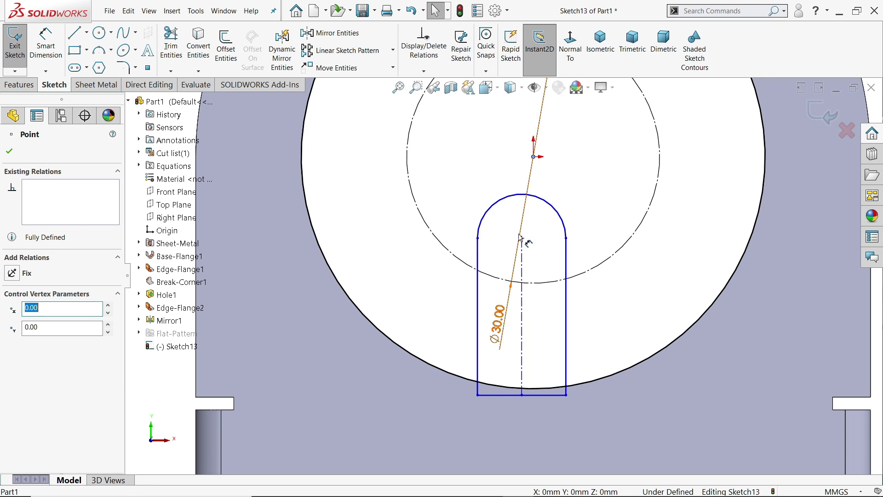
ctrl+click(522, 238)
click(562, 196)
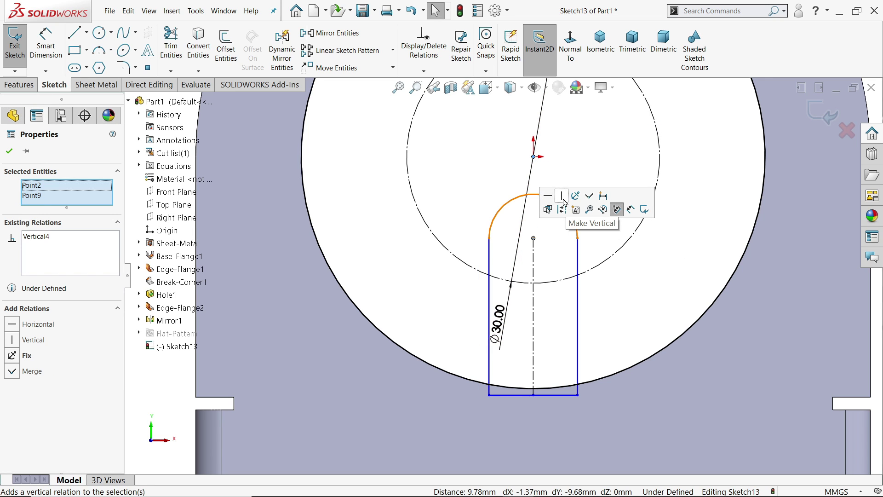
click(557, 284)
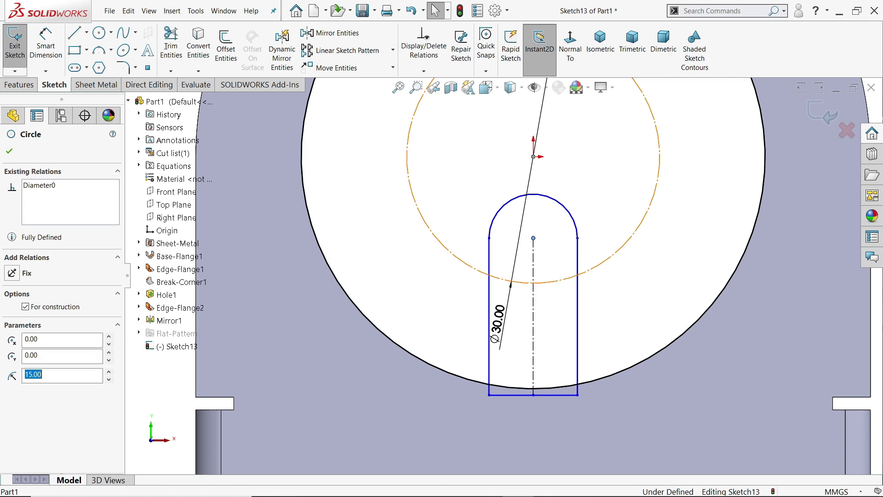
ctrl+click(533, 239)
click(602, 209)
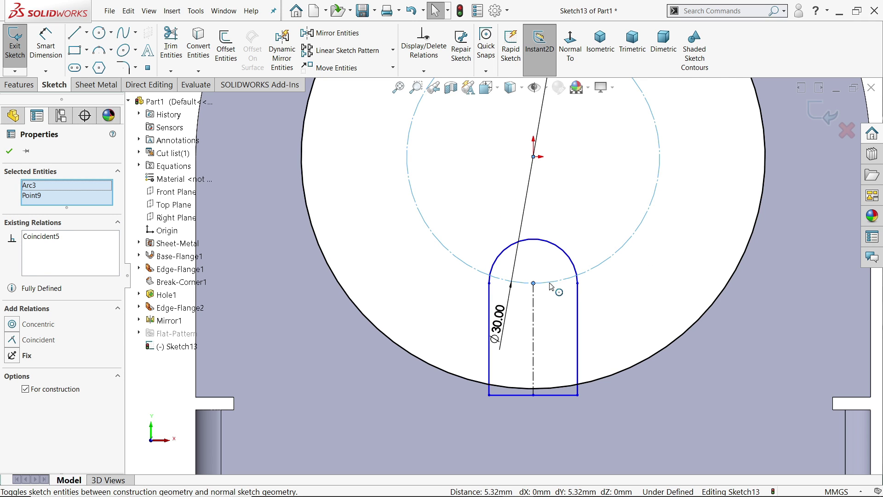
Make the outline's bottom line tangent to the big circle.
click(553, 395)
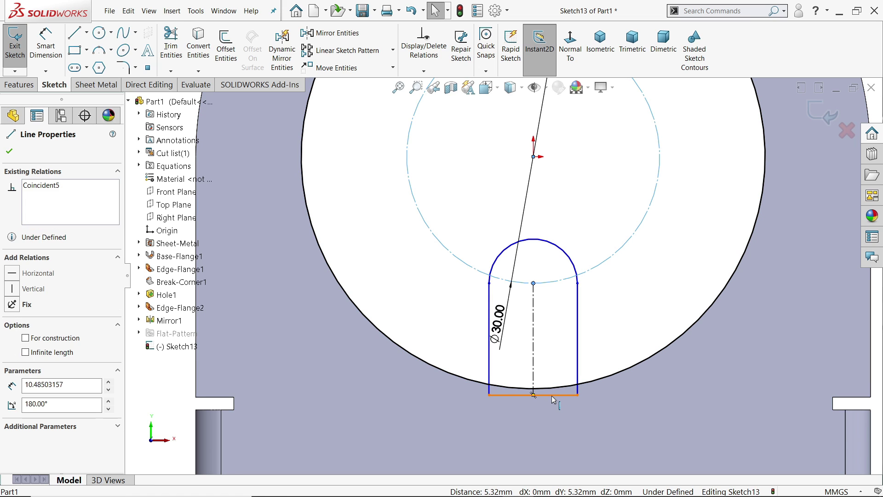
ctrl+click(556, 390)
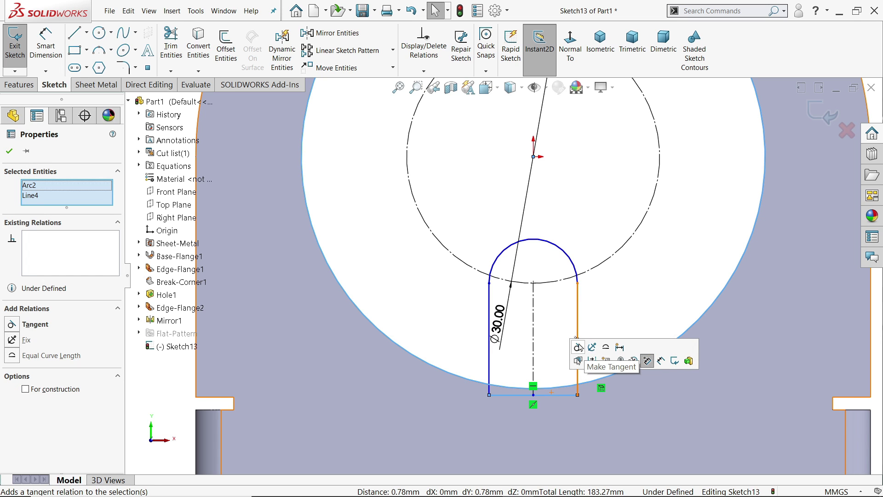
click(578, 347)
key(Escape)
Draw a small circle centred on the arc of the tab's rounded end.
click(99, 32)
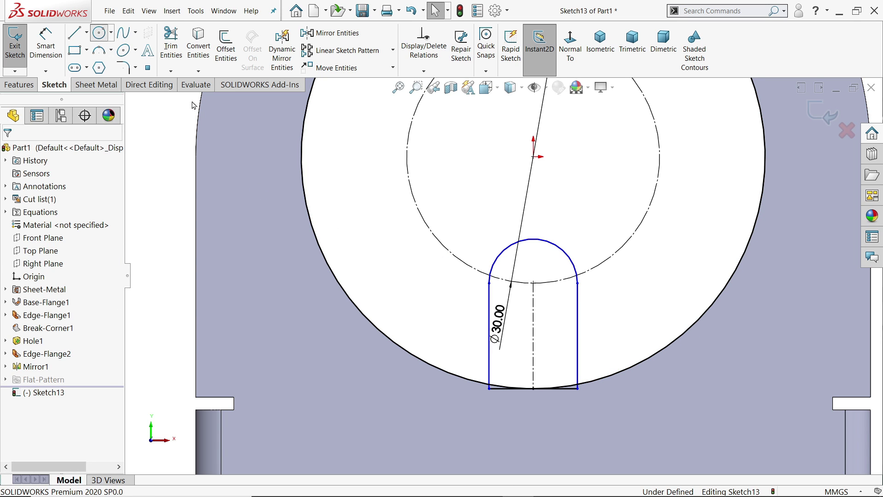
scroll(496, 300, down, 3)
click(560, 269)
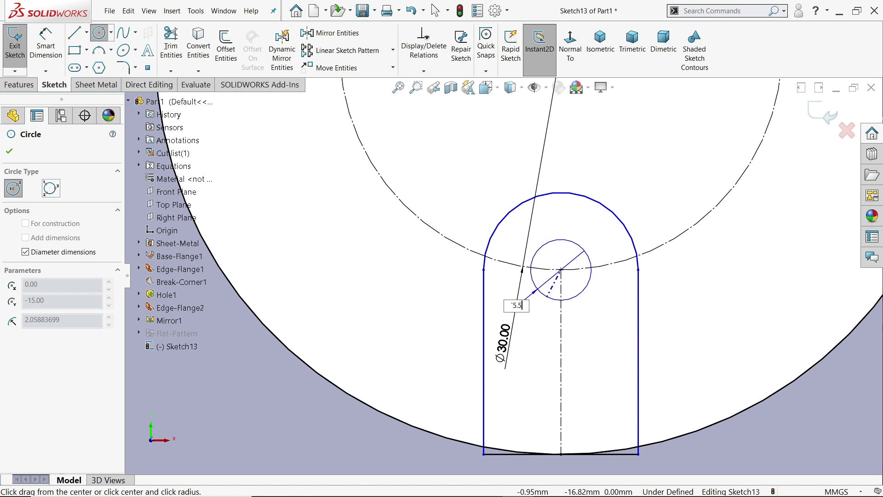
text(`5.5)
key(Return)
click(521, 260)
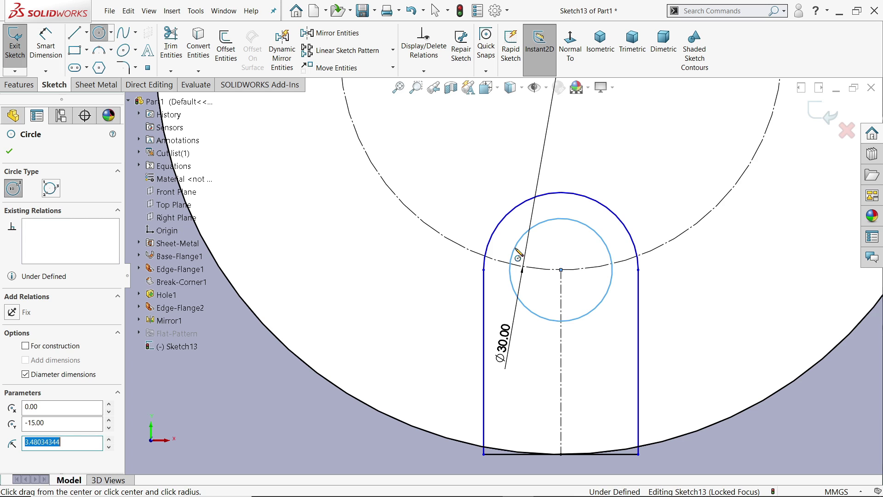
click(516, 250)
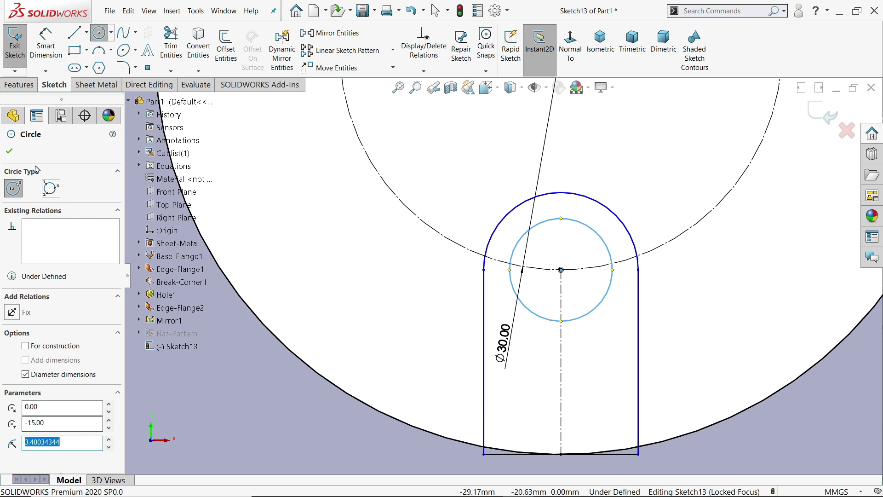
click(9, 151)
Dimension the rounded end to R5 and the hole circle to Ø5.5.
click(45, 46)
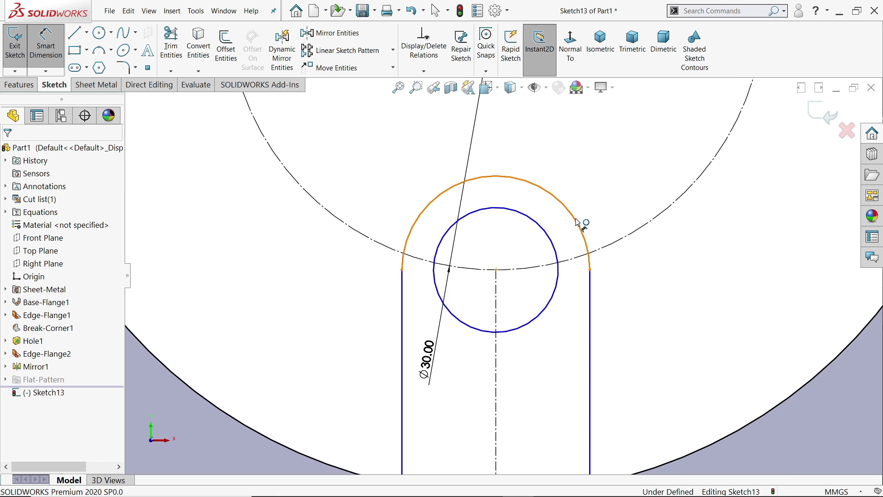
click(582, 227)
scroll(606, 275, down, 1)
click(629, 160)
text(5)
key(Return)
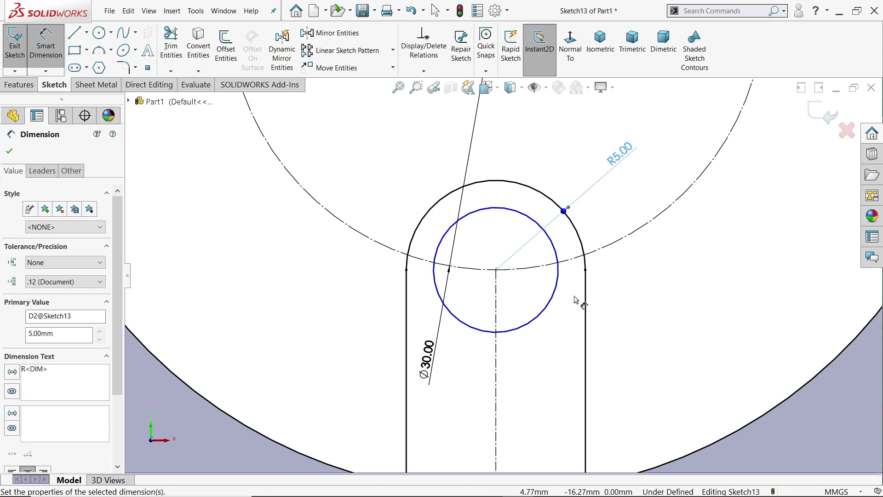
click(559, 299)
click(624, 302)
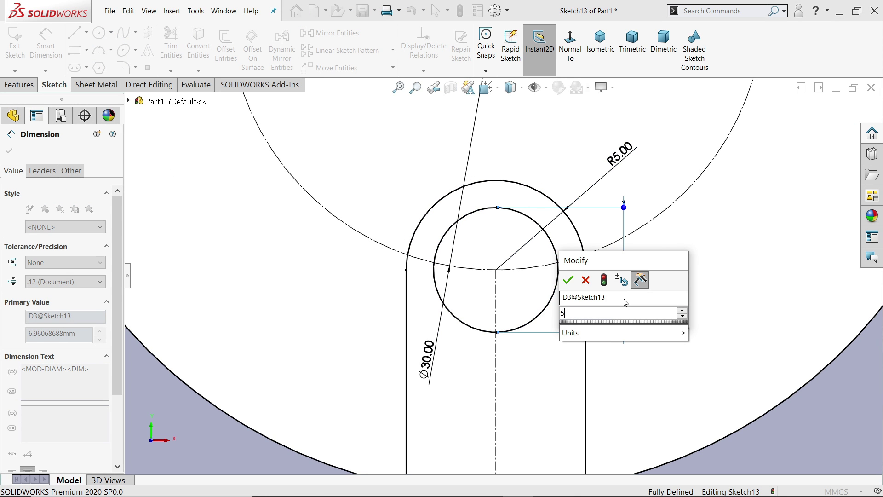
text(5.5)
key(Return)
scroll(506, 302, up, 3)
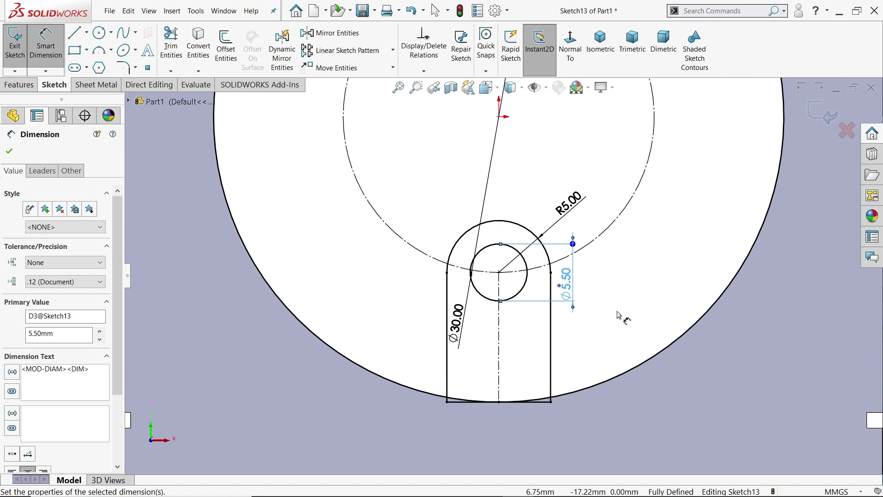
click(8, 148)
click(170, 46)
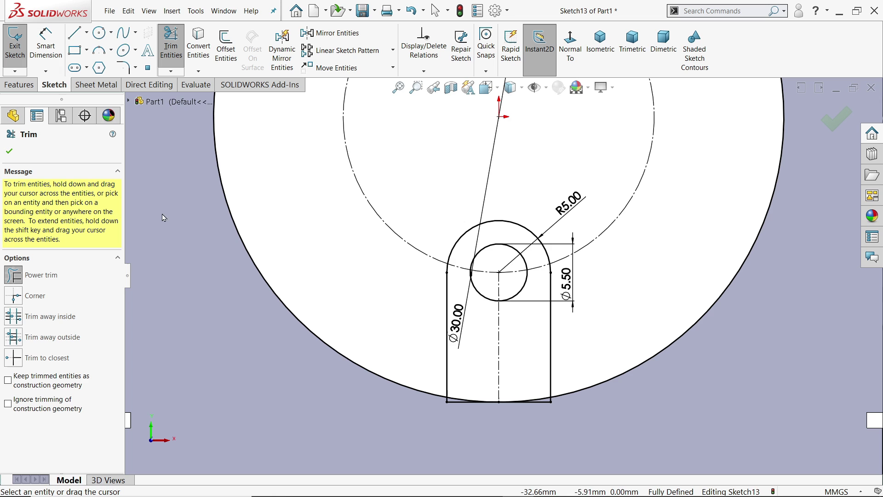
Trim the large circle and leftover stubs so the tab's bottom follows the big opening's arc.
drag(265, 353, 326, 324)
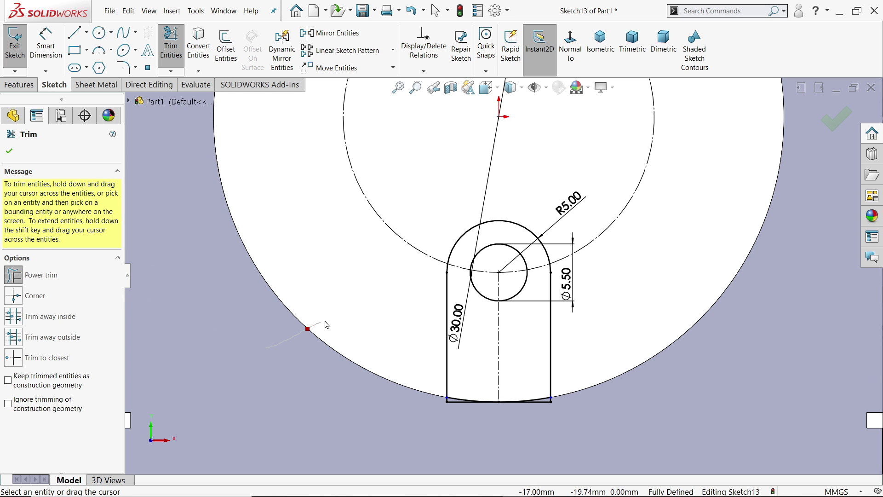
scroll(486, 396, down, 10)
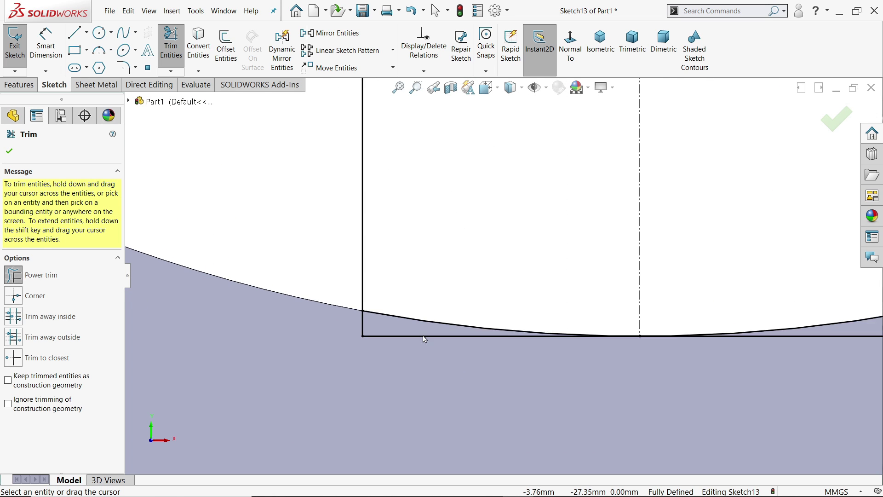
mouse_move(272, 298)
mouse_down()
mouse_move(322, 306)
mouse_move(375, 336)
mouse_up()
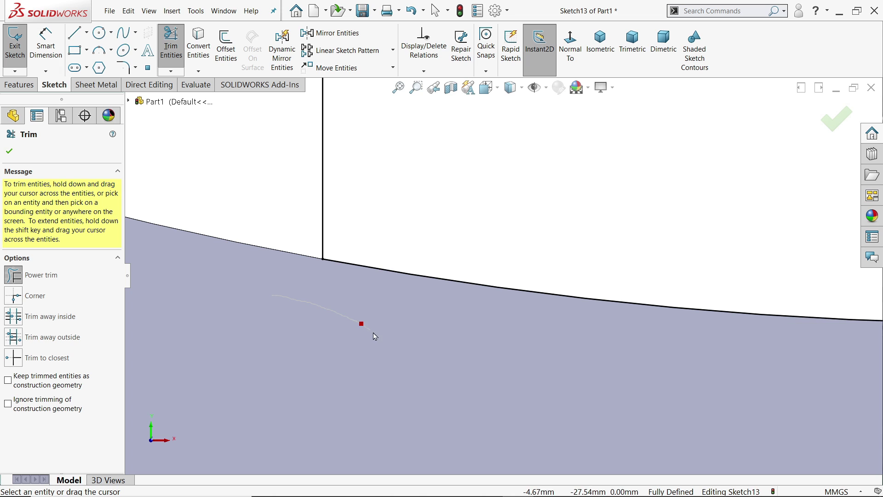
scroll(534, 380, up, 5)
scroll(667, 285, down, 6)
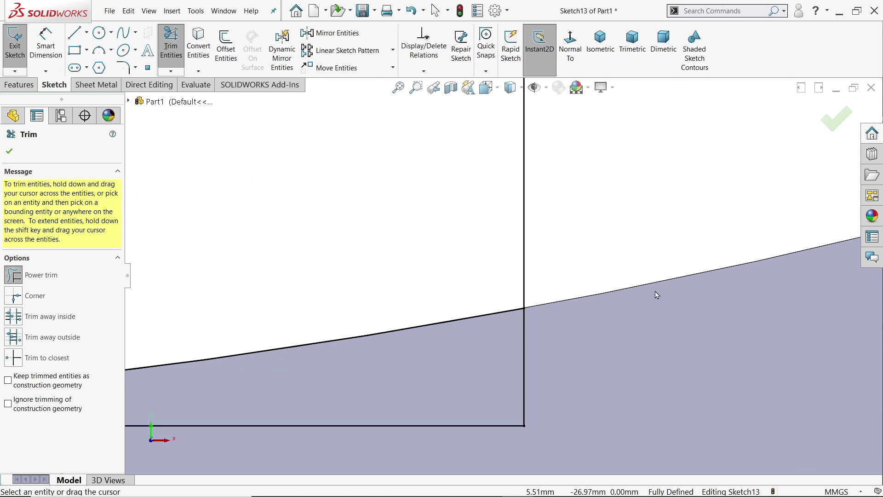
drag(548, 378, 481, 424)
scroll(562, 381, up, 8)
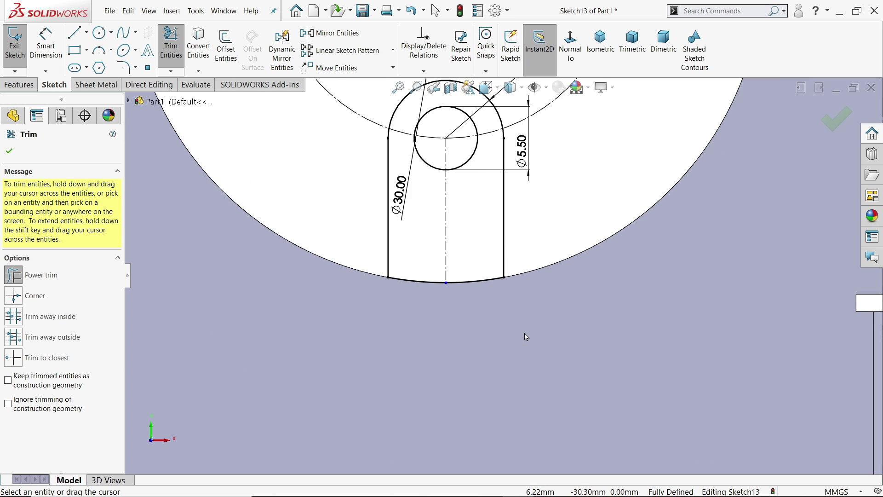
scroll(505, 189, down, 4)
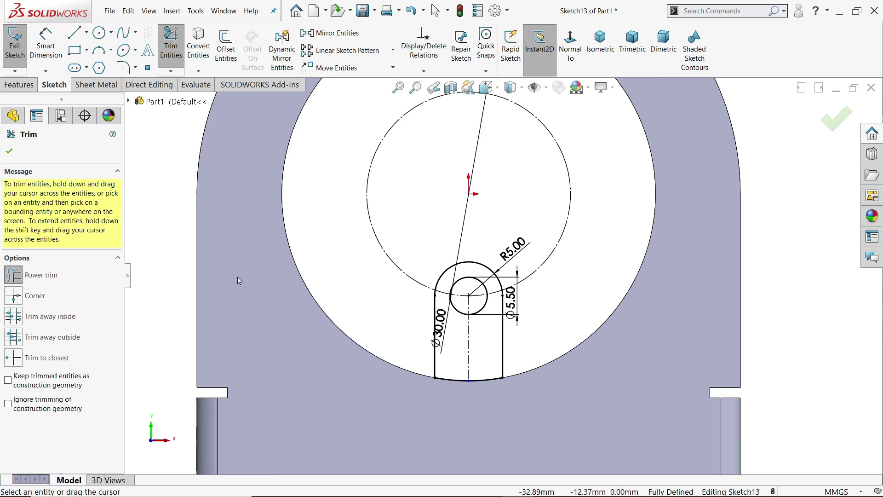
click(10, 151)
Turn the tab sketch into a sheet-metal Base Flange/Tab feature, Tab1.
click(96, 85)
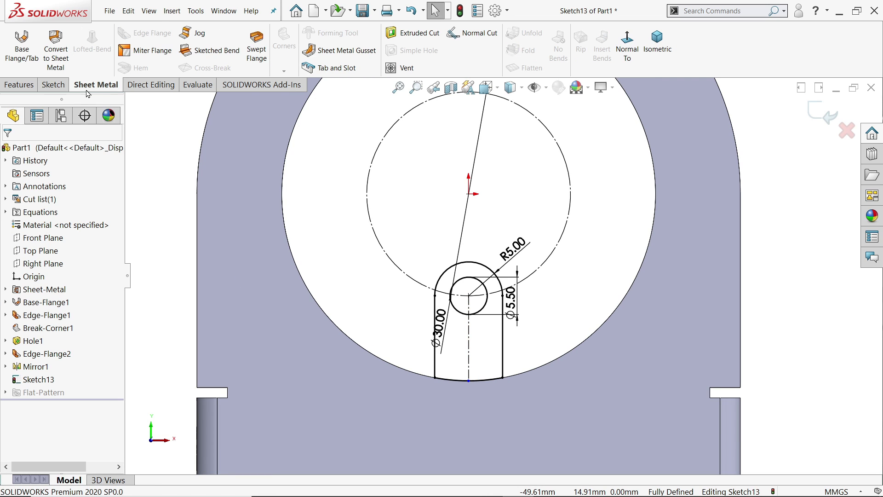
click(21, 46)
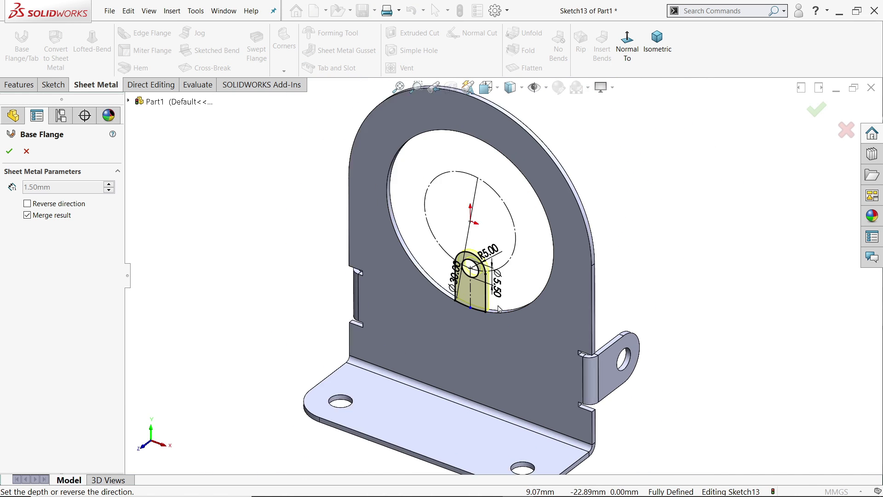
scroll(499, 308, down, 5)
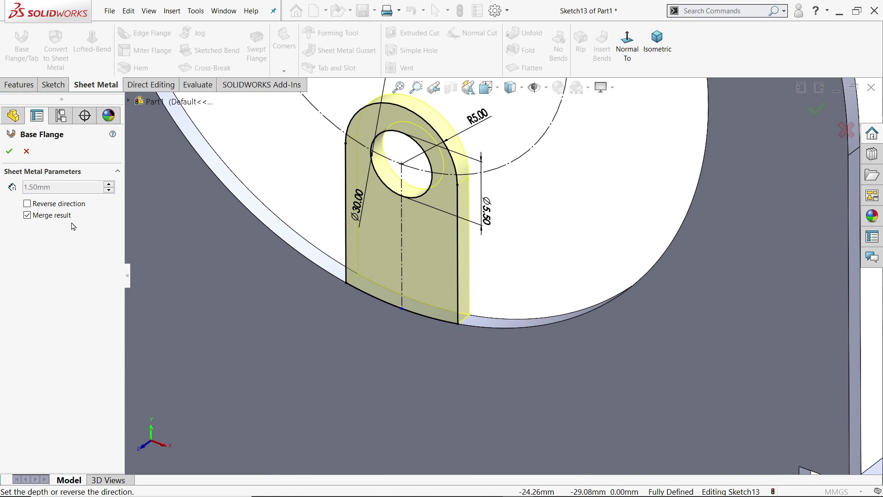
click(9, 150)
scroll(528, 249, up, 5)
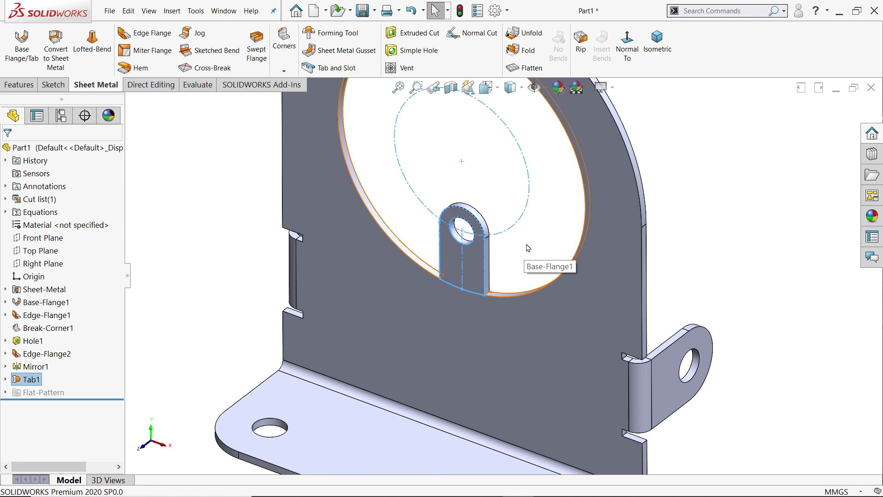
Reorient and fit the bracket, then select its upright flat face.
click(527, 248)
mouse_move(521, 282)
middle_down()
mouse_move(533, 187)
mouse_move(524, 268)
mouse_move(509, 258)
mouse_move(523, 265)
middle_up()
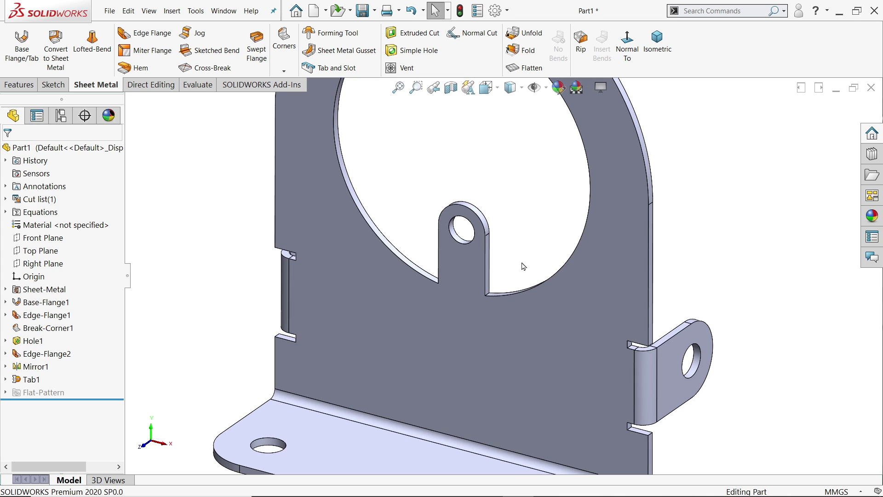
key(f)
scroll(490, 195, down, 1)
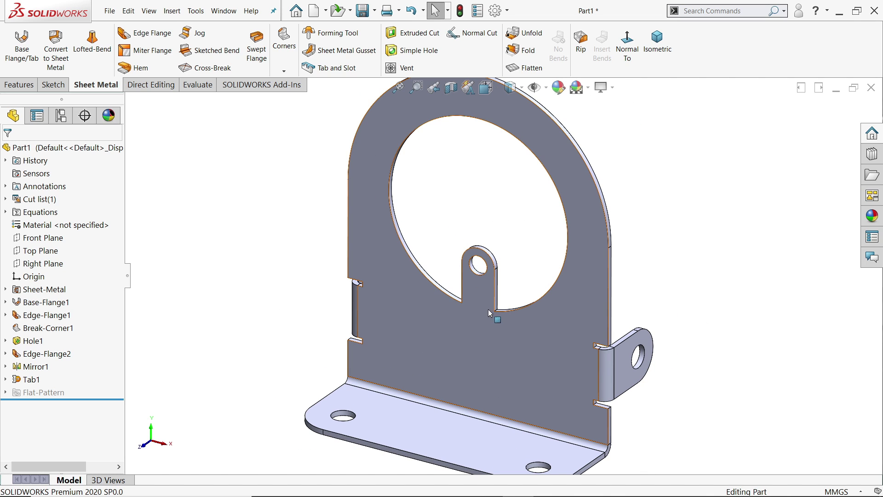
click(484, 296)
Sketch on the selected face a horizontal line spanning the tab's two edges.
click(525, 268)
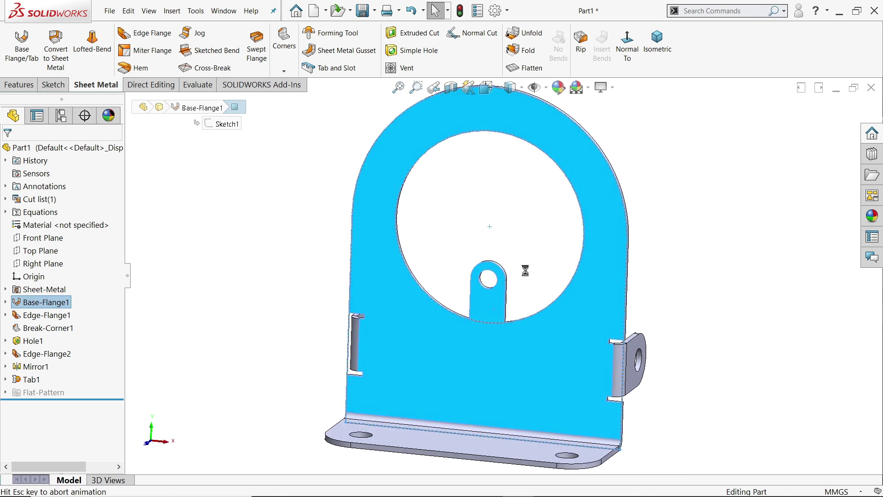
key(l)
scroll(505, 304, down, 5)
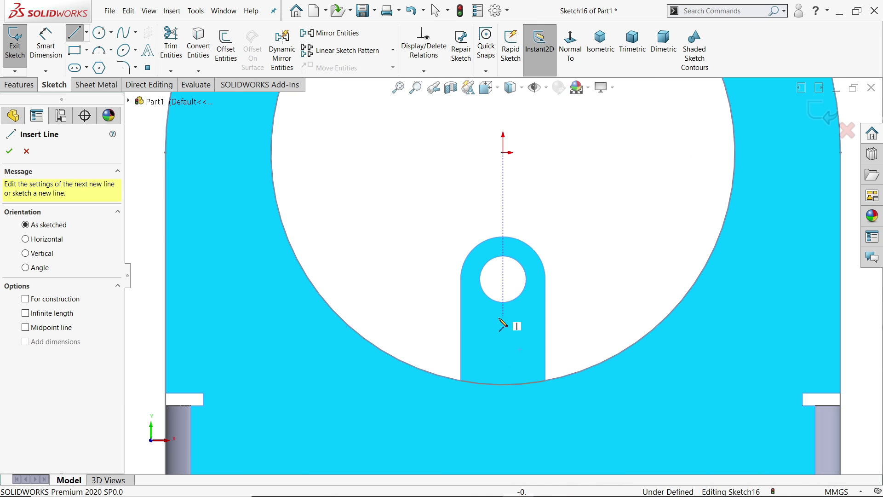
click(461, 338)
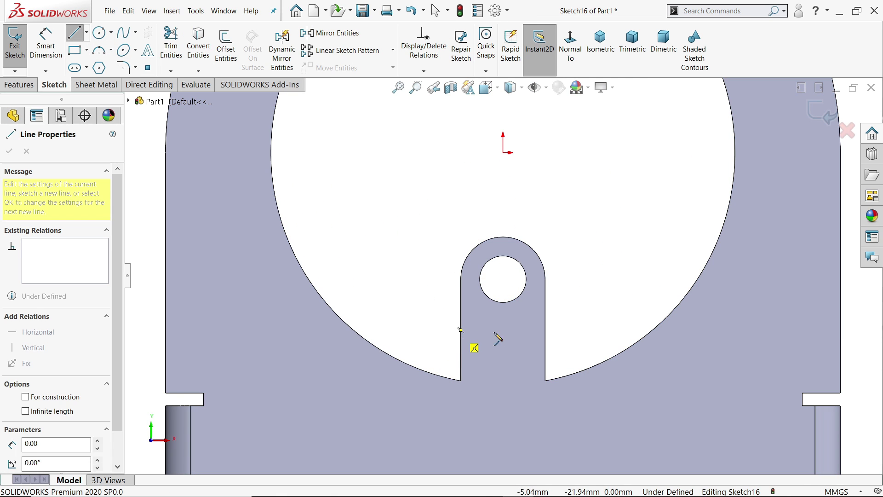
click(545, 338)
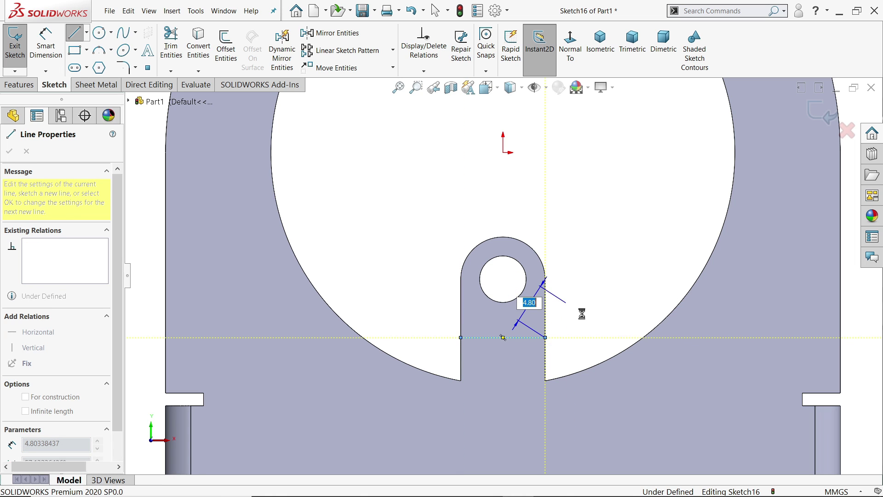
key(Escape)
Dimension the line 45/2 (22.5 mm) from the origin, exit the sketch, and view isometric.
key(d)
click(505, 153)
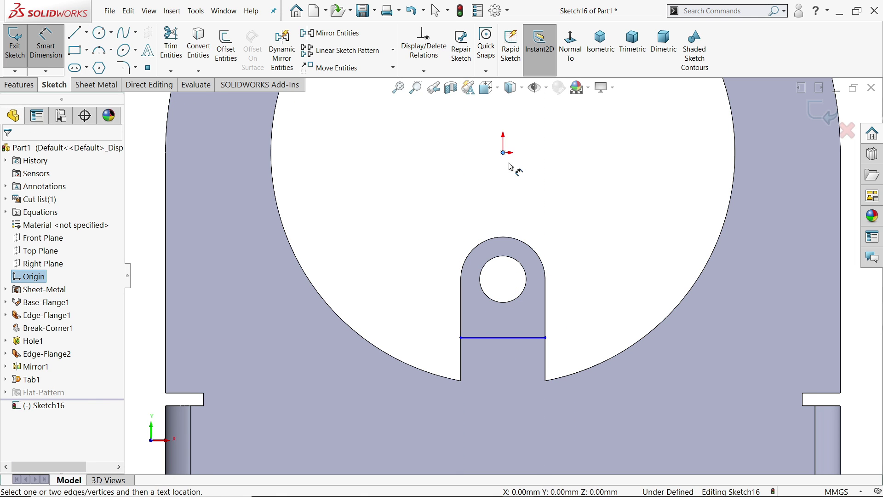
click(520, 338)
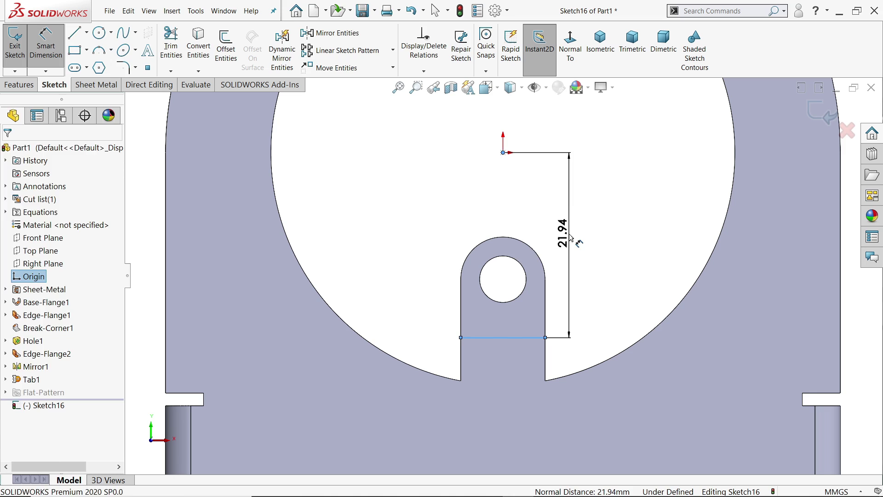
click(569, 239)
text(45/2)
key(Return)
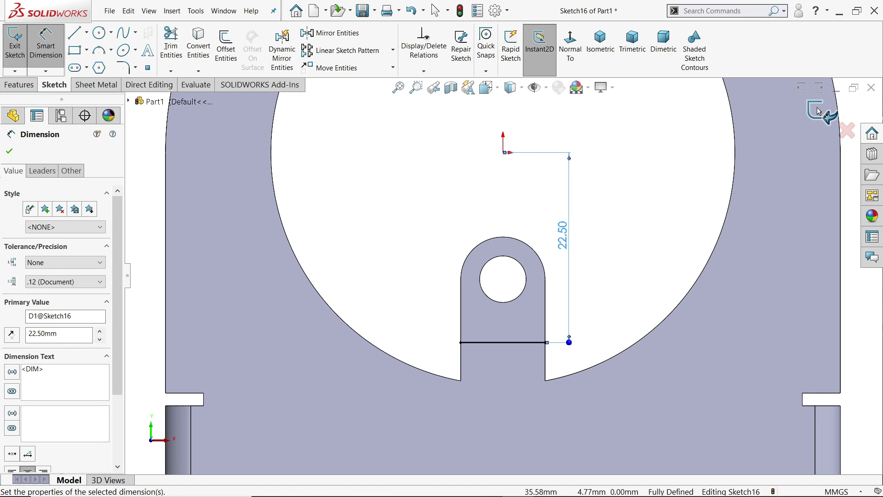
click(822, 113)
click(657, 41)
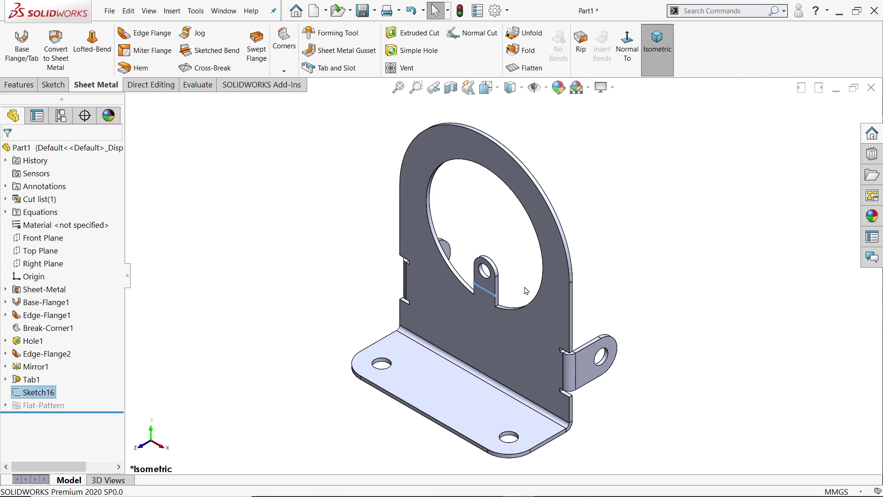
Start a jog on the tab, pick its fixed face, flip direction and set 1.5 bend radius.
click(200, 40)
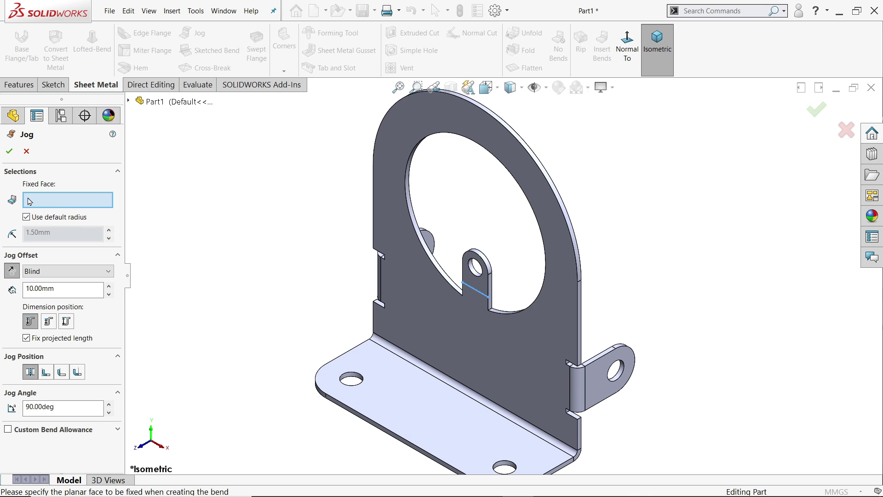
scroll(476, 310, down, 4)
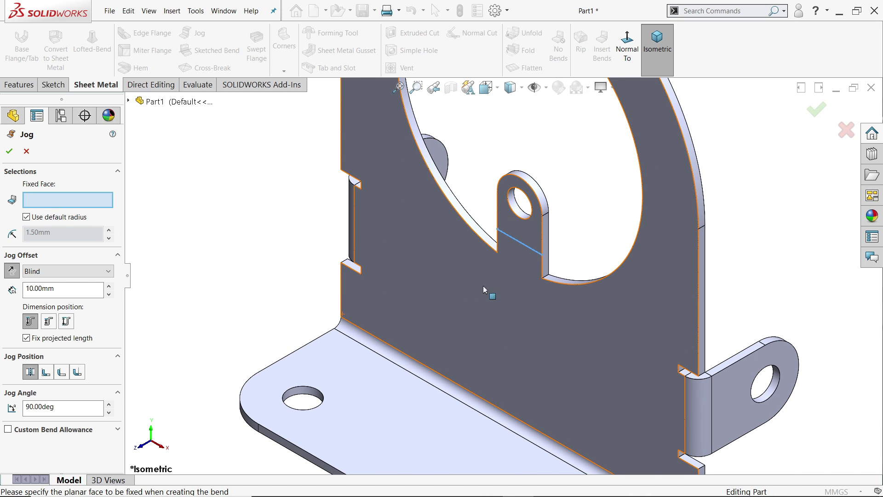
click(515, 321)
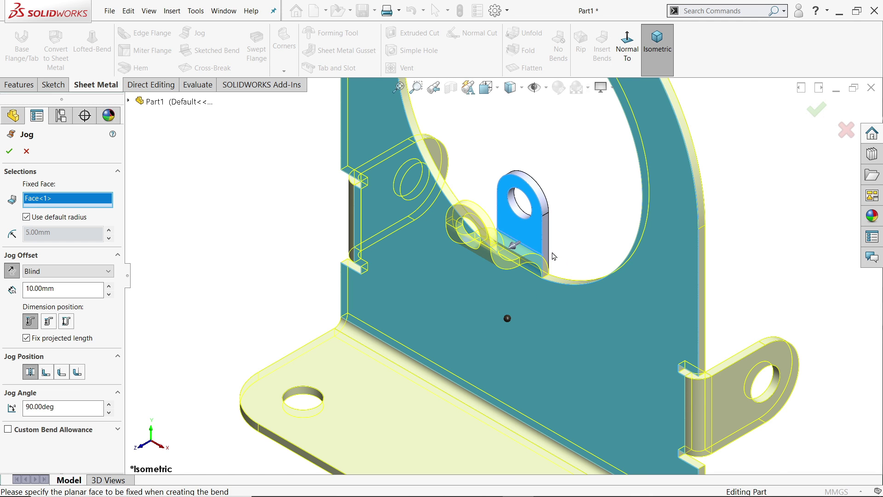
middle_drag(551, 253, 543, 221)
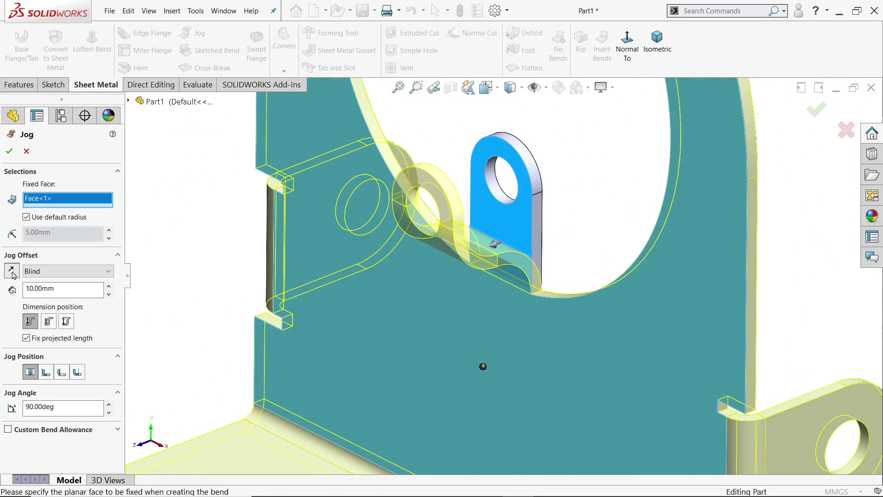
click(12, 273)
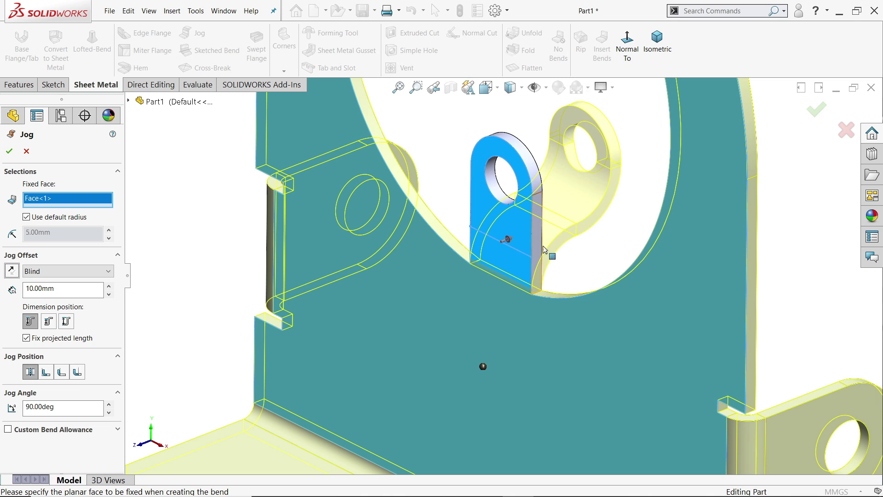
scroll(546, 249, down, 2)
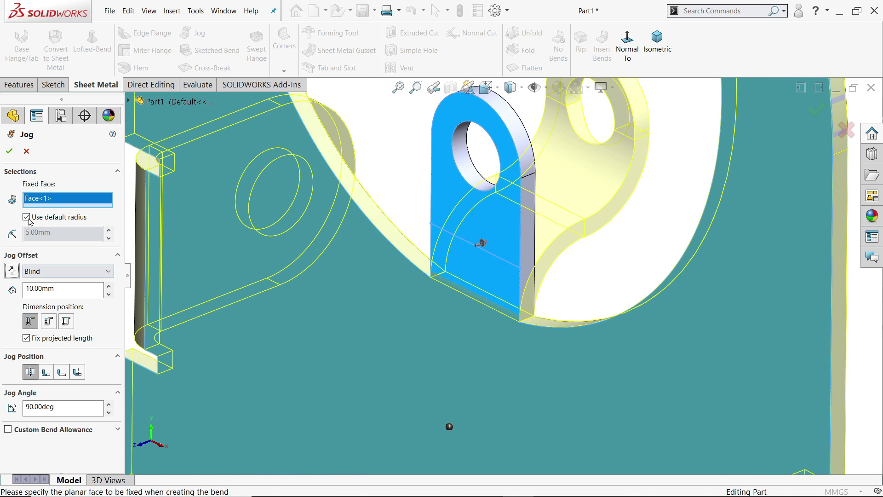
click(40, 232)
text(1)
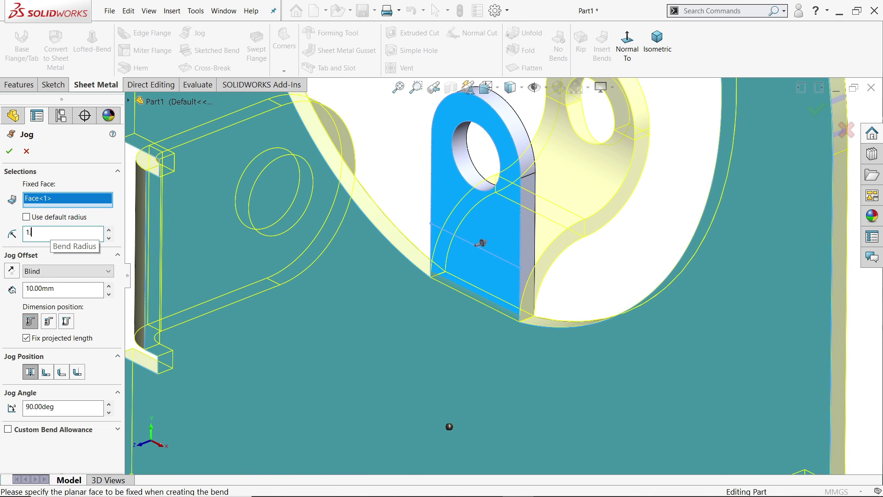
text(.50mm)
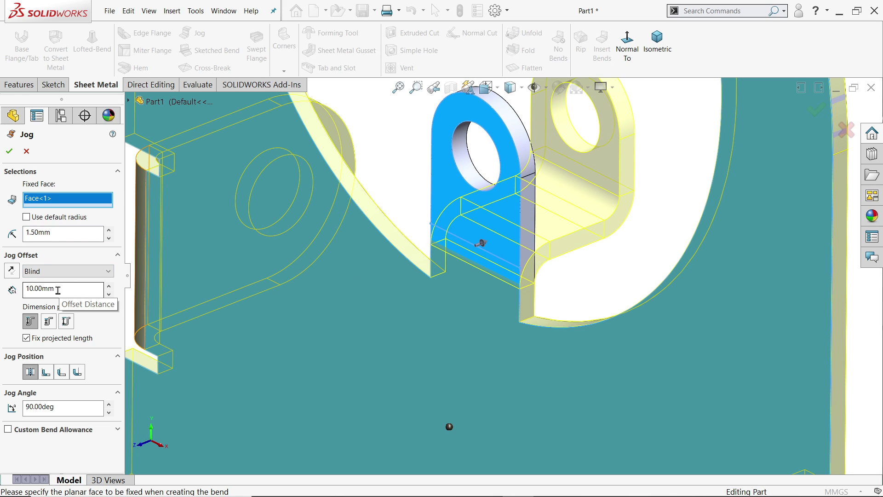
Use Overall Dimension with fixed projected length and Material Inside, and accept Jog1.
click(67, 322)
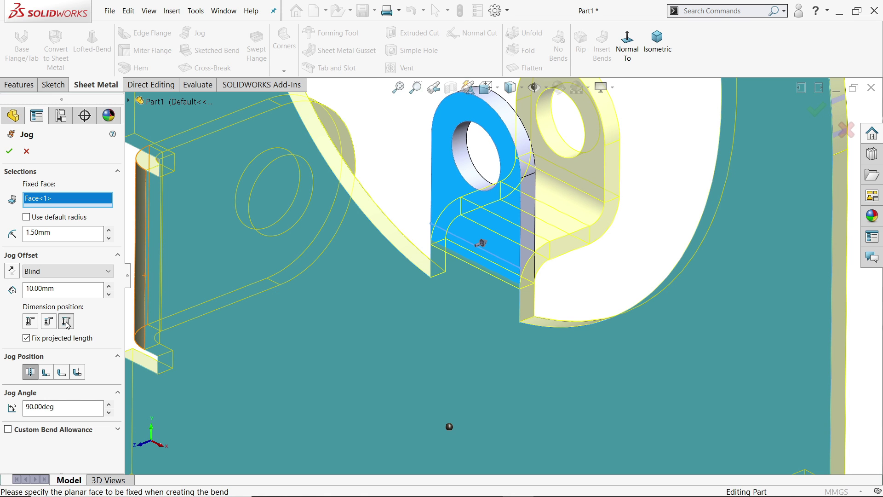
middle_drag(524, 274, 563, 237)
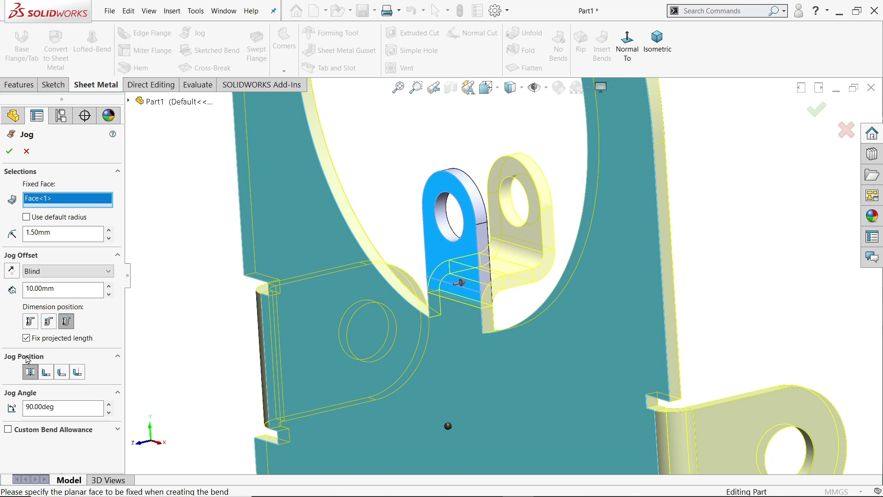
click(26, 340)
middle_drag(375, 339, 472, 262)
scroll(523, 256, down, 2)
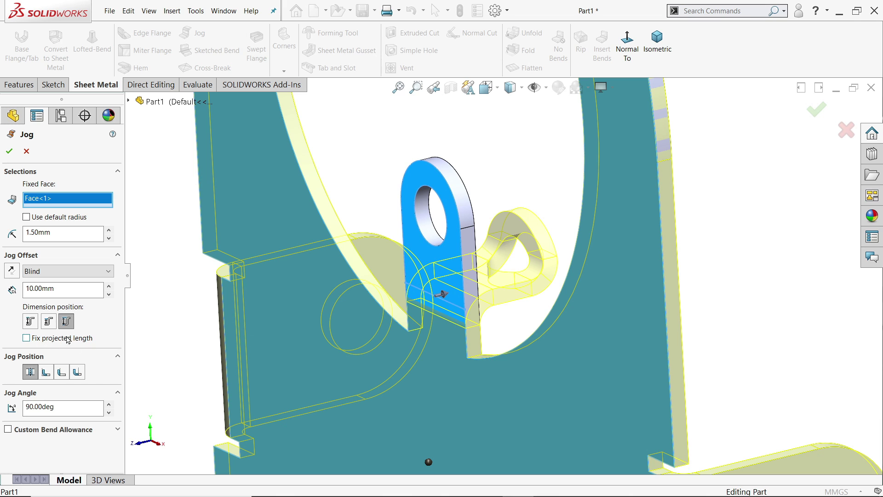
click(26, 338)
middle_drag(519, 298, 277, 294)
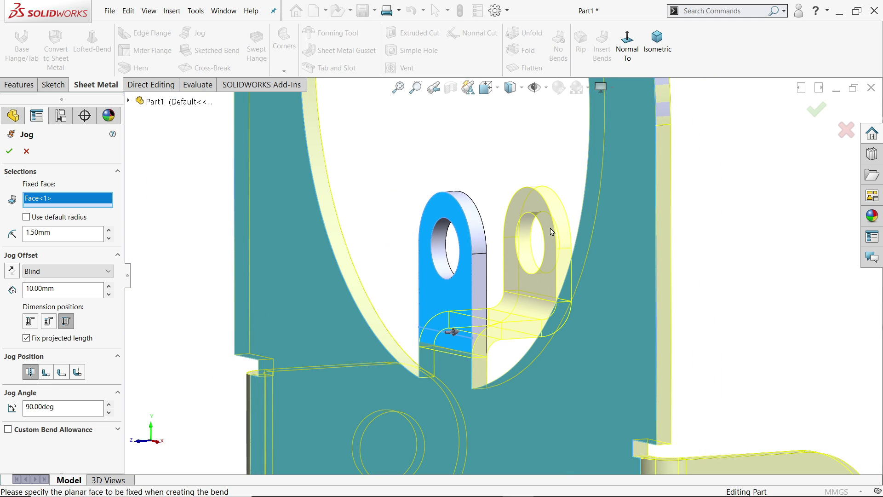
click(46, 373)
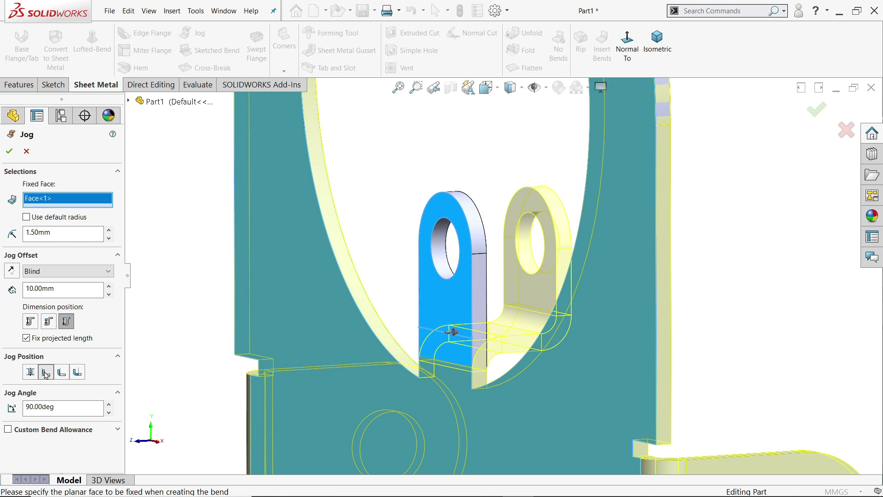
mouse_move(552, 368)
middle_down()
mouse_move(536, 355)
mouse_move(547, 371)
middle_up()
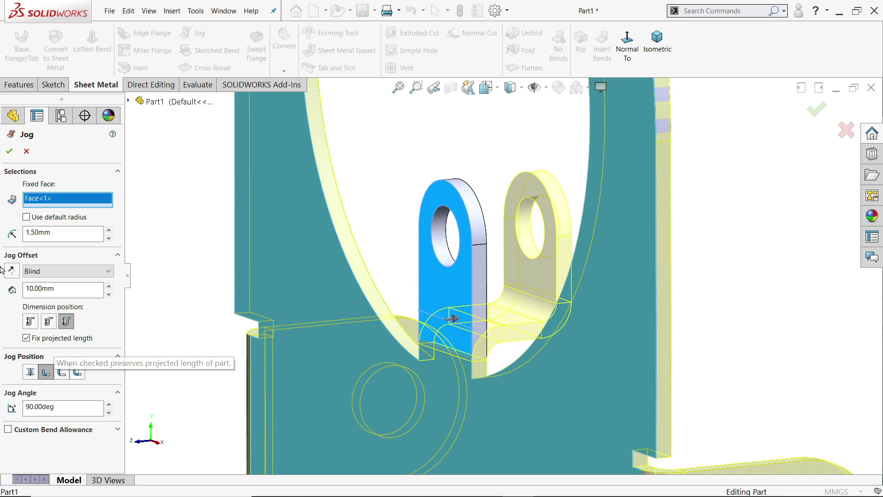
click(9, 151)
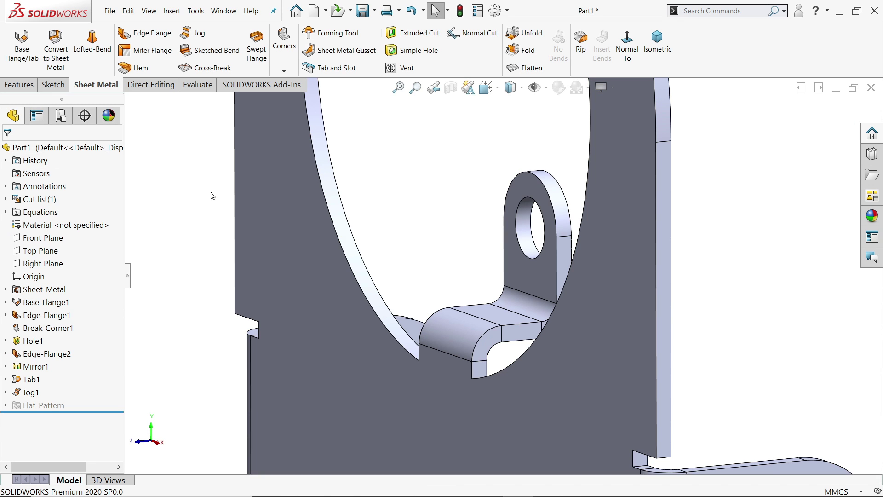
Try a circular pattern of the jog, then cancel after the cannot-pattern warning.
middle_drag(410, 280, 540, 337)
scroll(541, 337, down, 3)
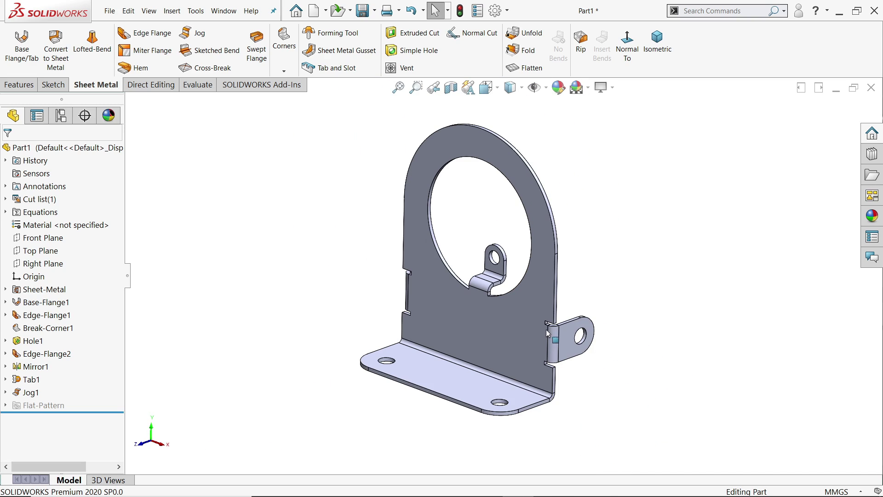
scroll(501, 290, up, 3)
middle_drag(501, 290, 520, 288)
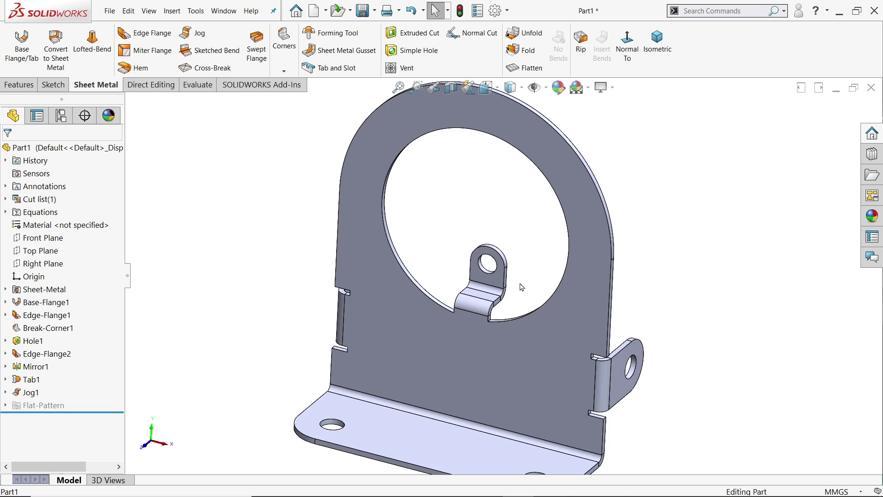
scroll(519, 269, down, 3)
scroll(515, 253, up, 2)
middle_drag(514, 258, 451, 221)
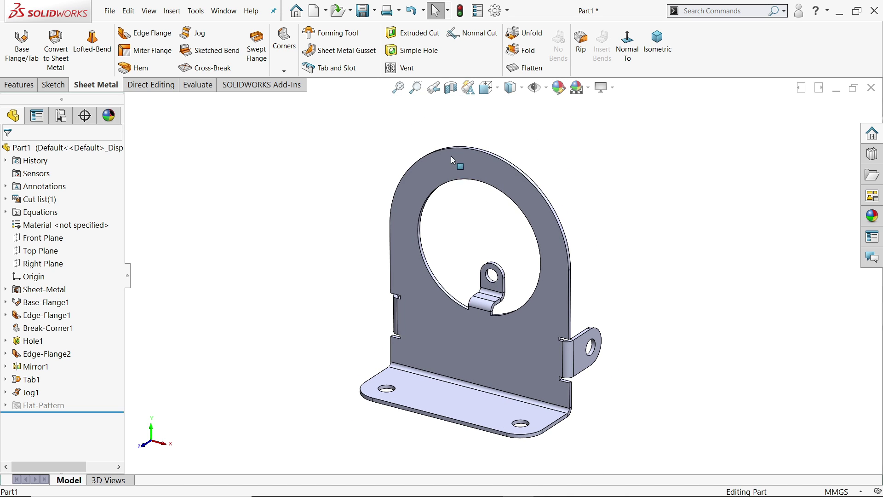
click(20, 85)
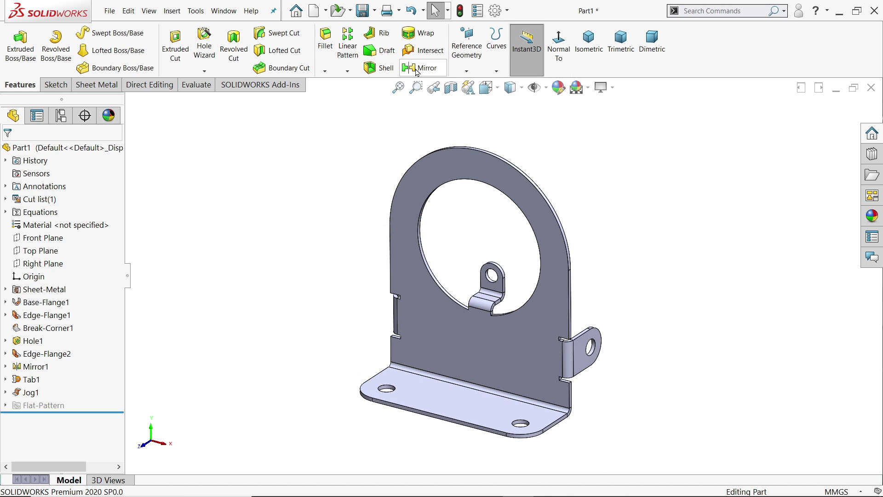
click(347, 72)
click(371, 96)
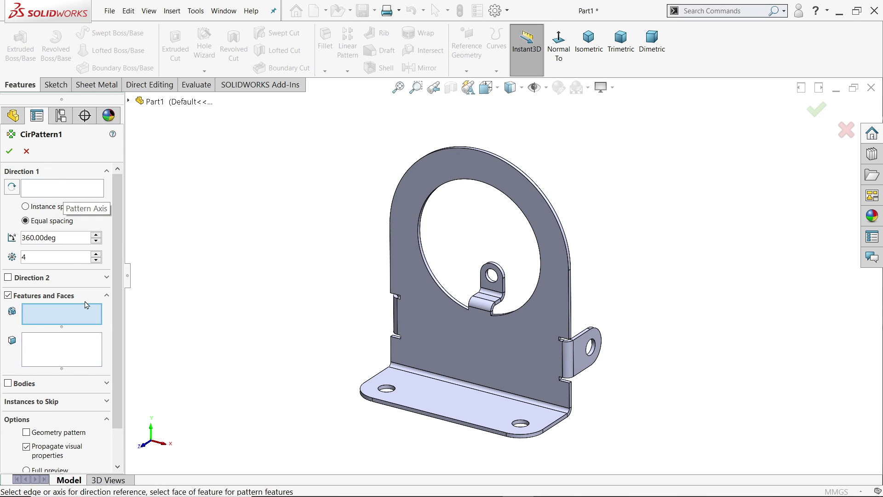
click(498, 289)
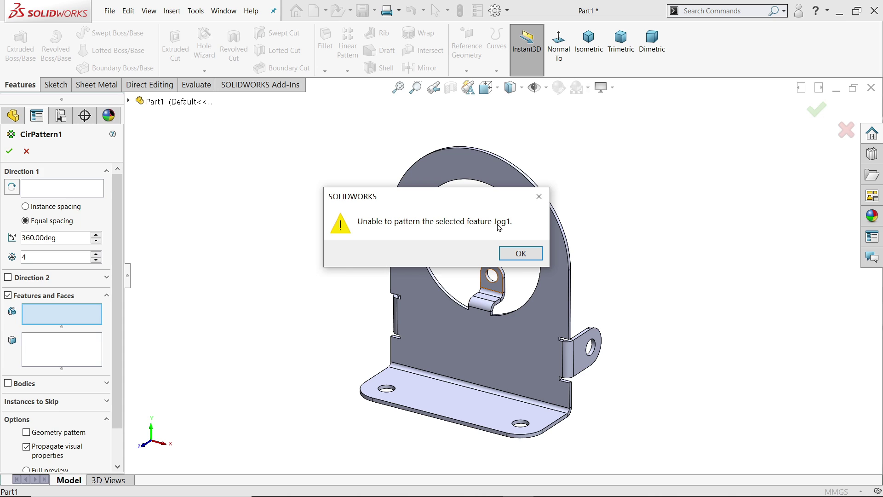
click(527, 254)
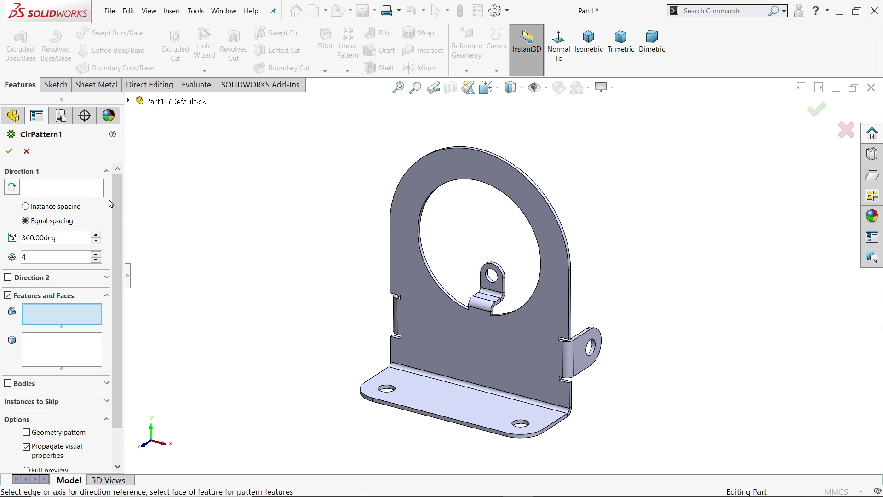
click(31, 156)
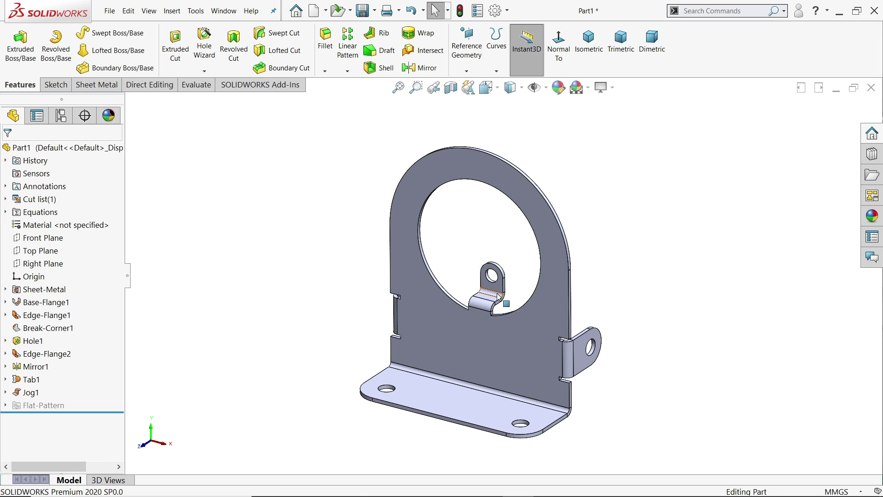
Circularly pattern Tab1 four times around the large hole's edge.
click(347, 70)
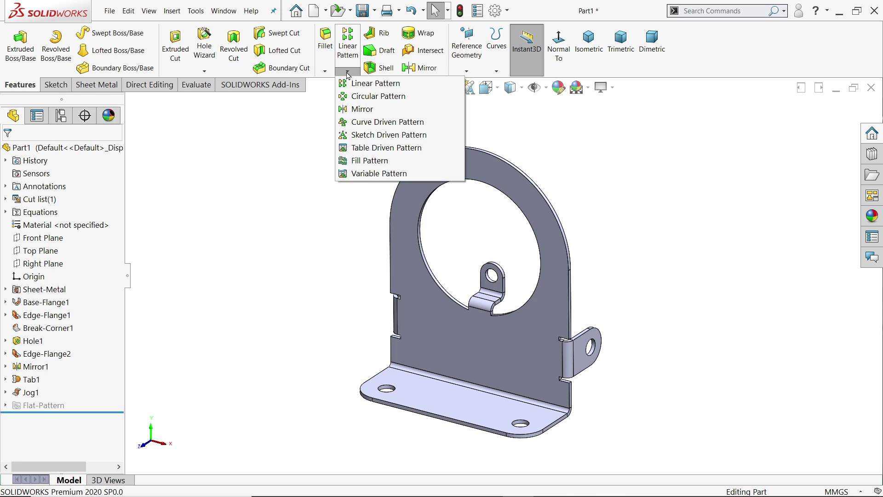
click(359, 97)
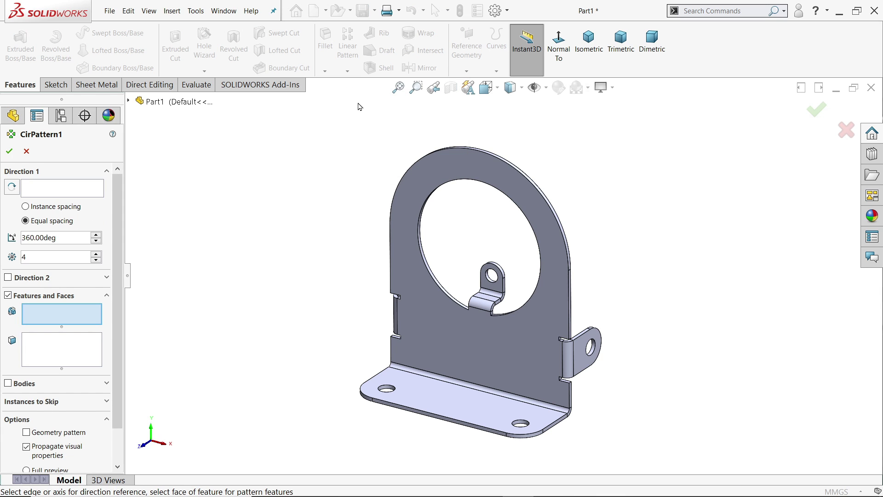
click(129, 100)
click(166, 333)
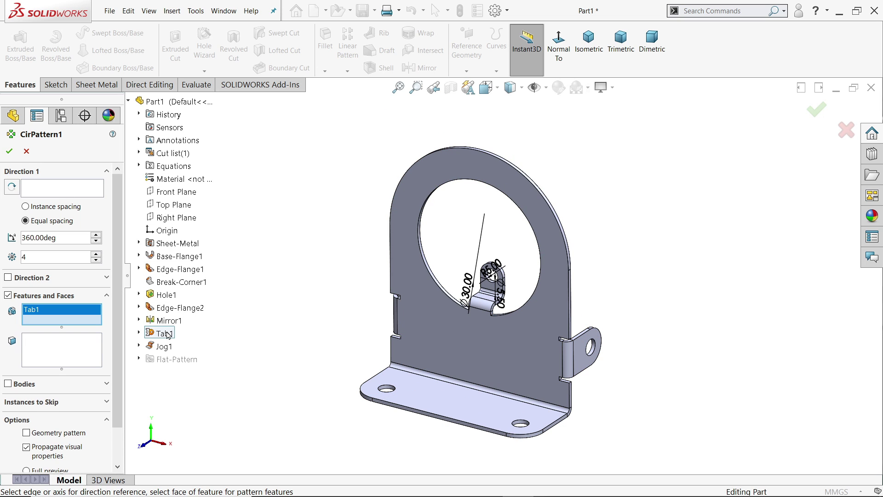
click(67, 195)
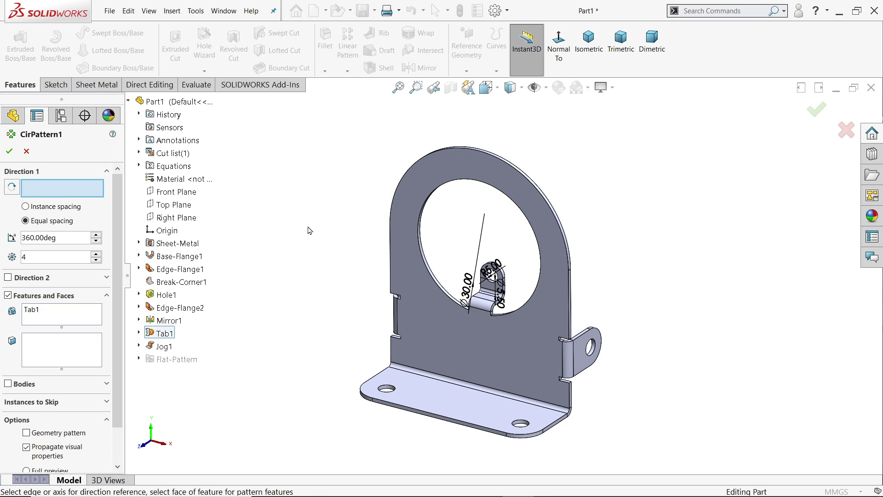
click(423, 261)
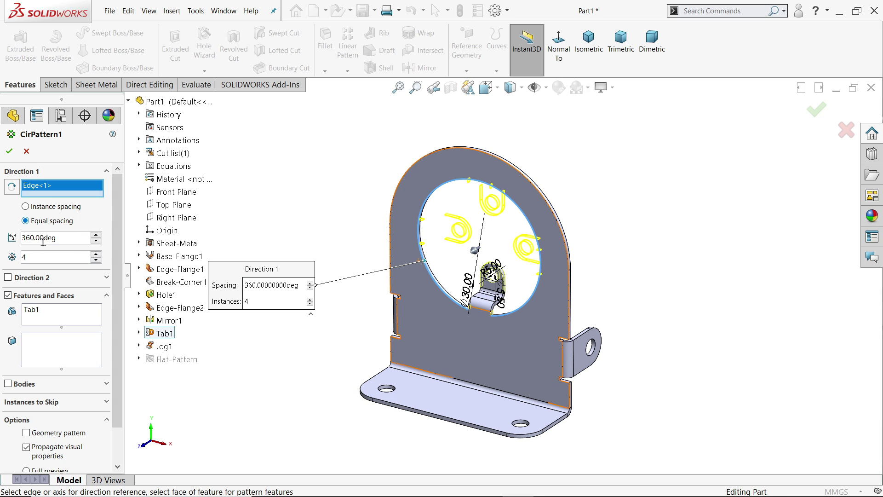
click(8, 151)
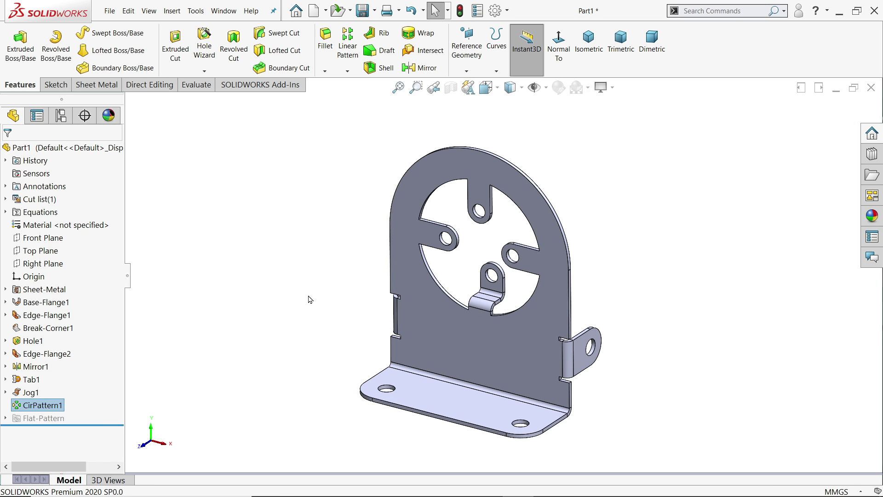
Sketch a line across the upper tab, dimension it from the centre, and jog it as Jog2.
middle_drag(498, 292, 522, 276)
scroll(504, 290, down, 3)
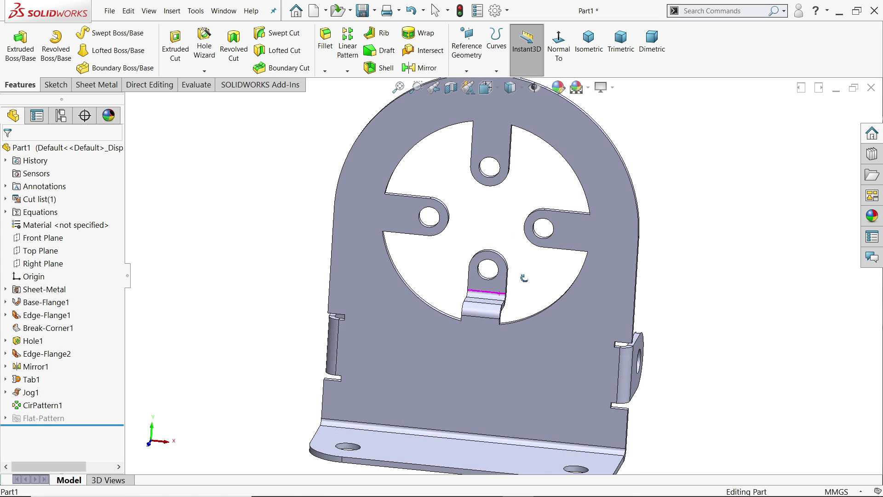
scroll(507, 223, down, 2)
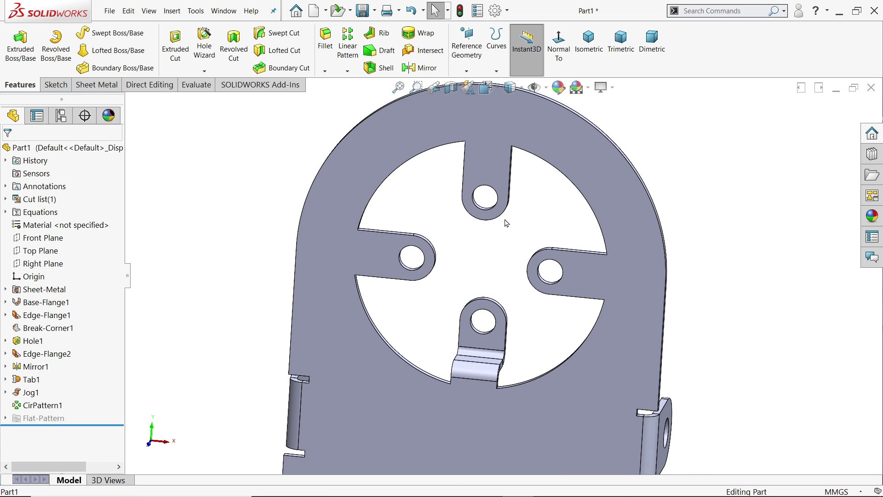
middle_drag(508, 223, 487, 280)
scroll(487, 281, down, 3)
scroll(483, 281, up, 5)
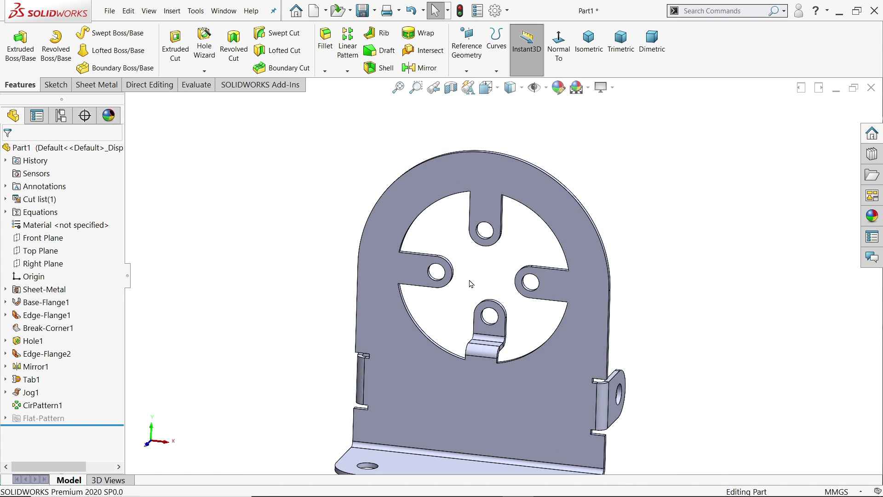
scroll(484, 274, down, 4)
scroll(507, 259, down, 1)
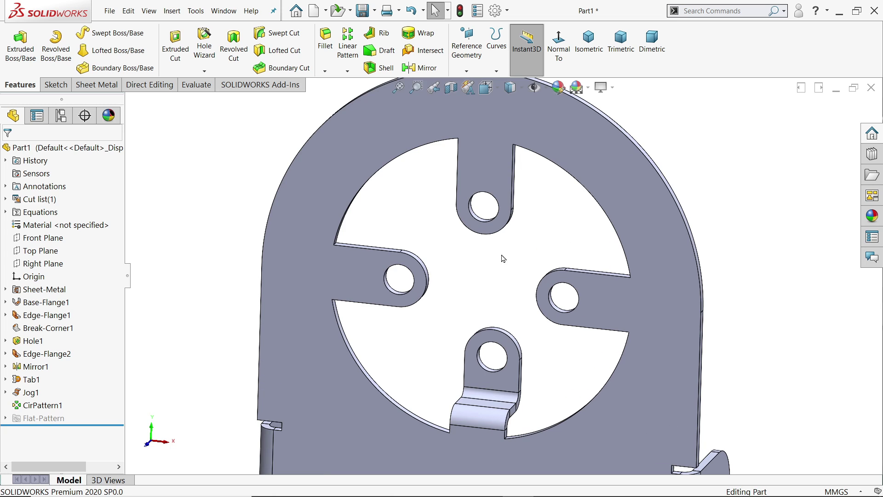
click(486, 183)
click(523, 148)
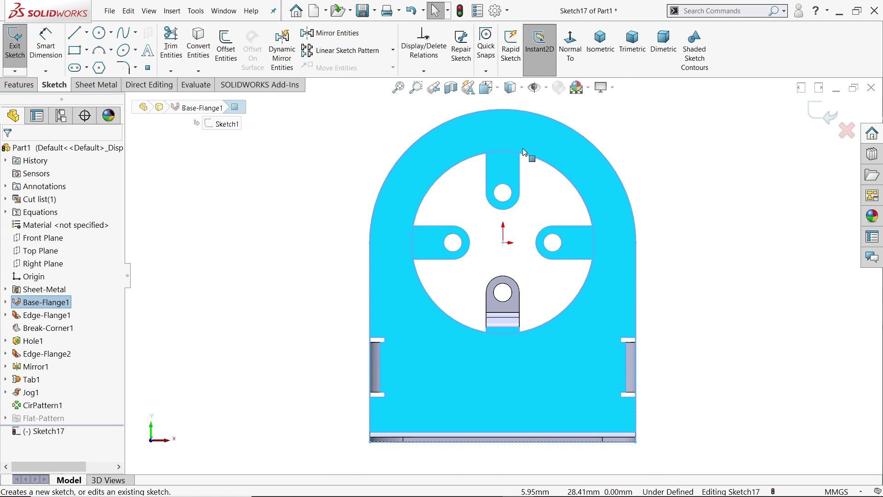
scroll(458, 221, down, 3)
key(l)
drag(451, 195, 537, 196)
key(Escape)
click(508, 196)
click(495, 382)
click(584, 285)
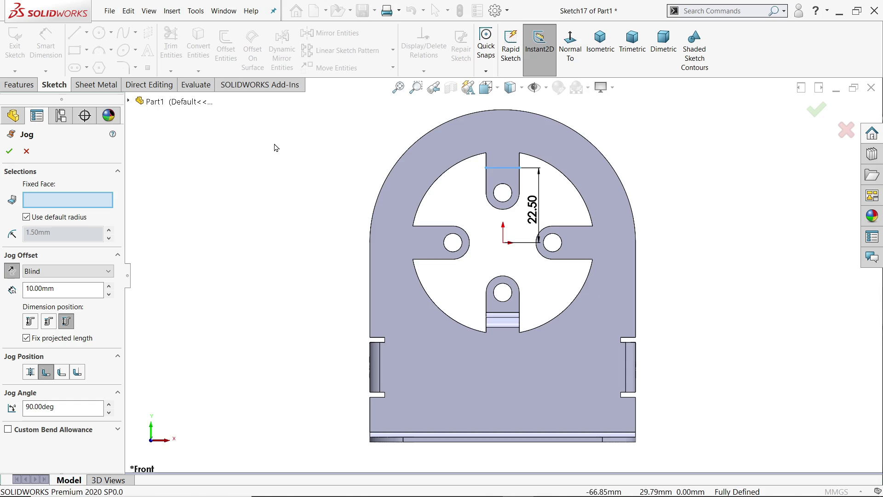
click(506, 213)
click(9, 151)
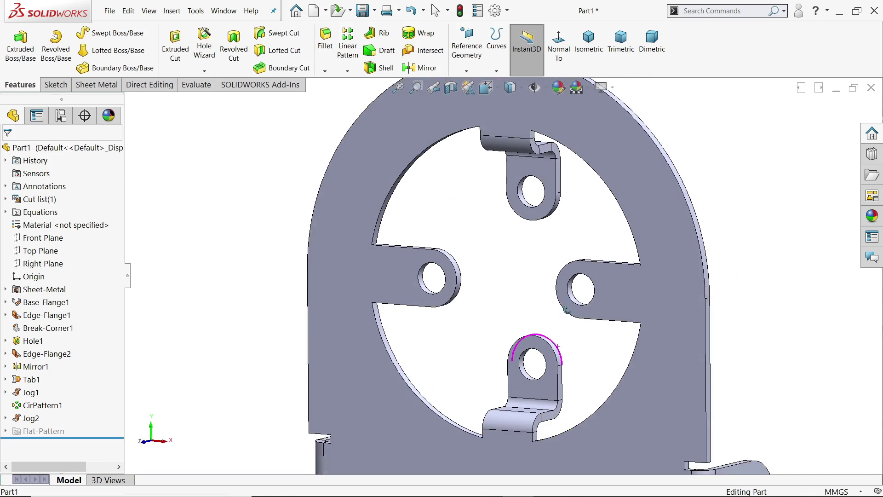
Sketch a line 22.5 mm from centre across the next tab and jog it as Jog3.
click(459, 257)
key(l)
click(332, 210)
click(332, 295)
click(492, 266)
text(22.5)
key(Return)
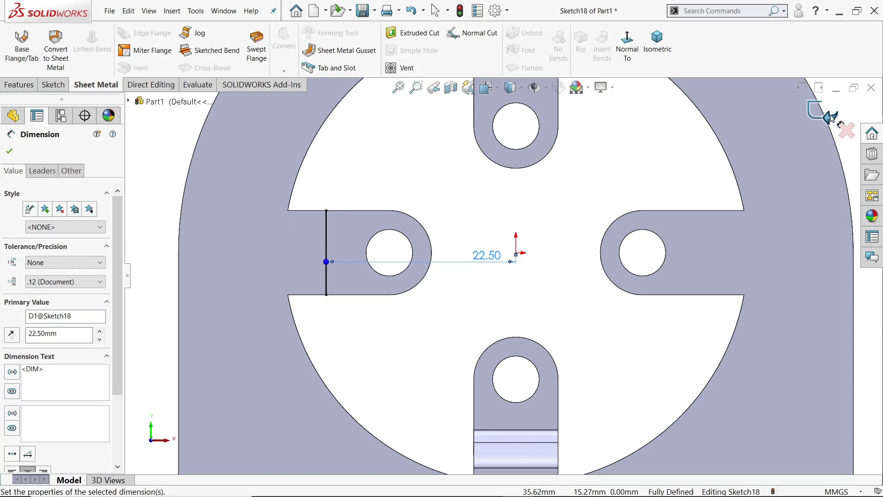
click(418, 30)
click(414, 235)
click(9, 150)
Sketch a line 22.5 mm from centre across the right tab and jog it as Jog4.
click(660, 262)
click(562, 246)
click(561, 271)
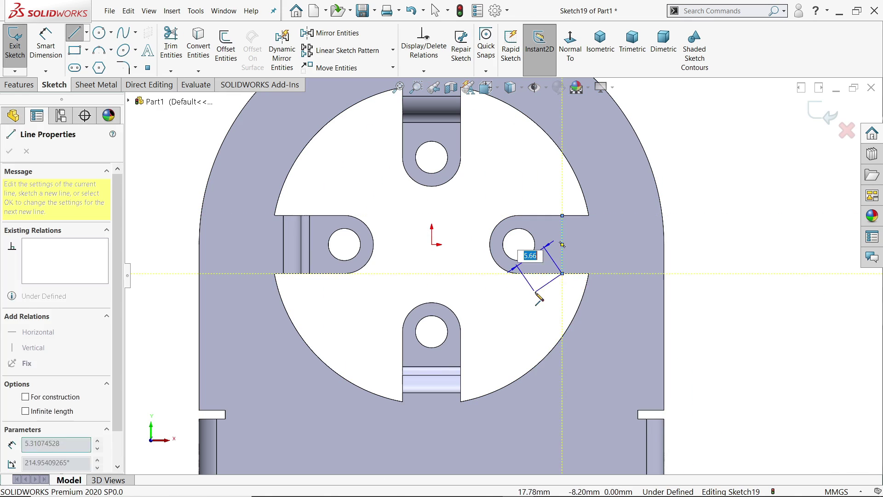
click(515, 193)
text(22.5)
key(Return)
click(417, 29)
scroll(579, 253, down, 5)
click(584, 260)
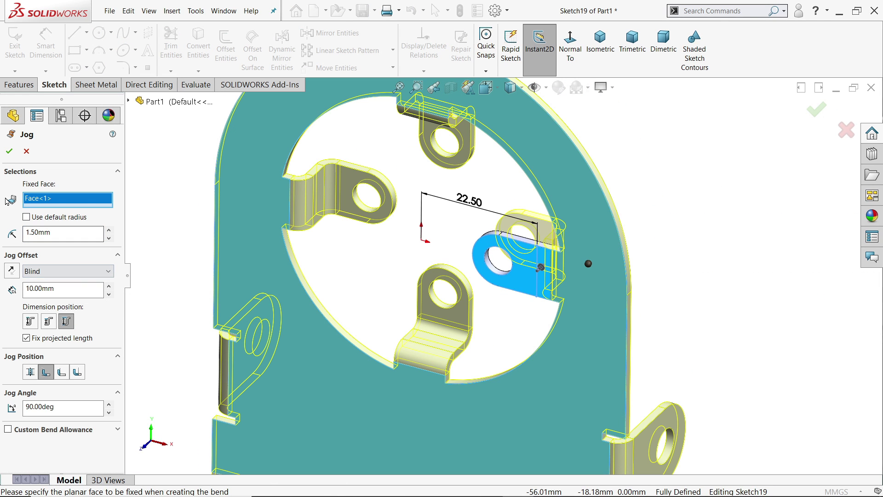
click(10, 151)
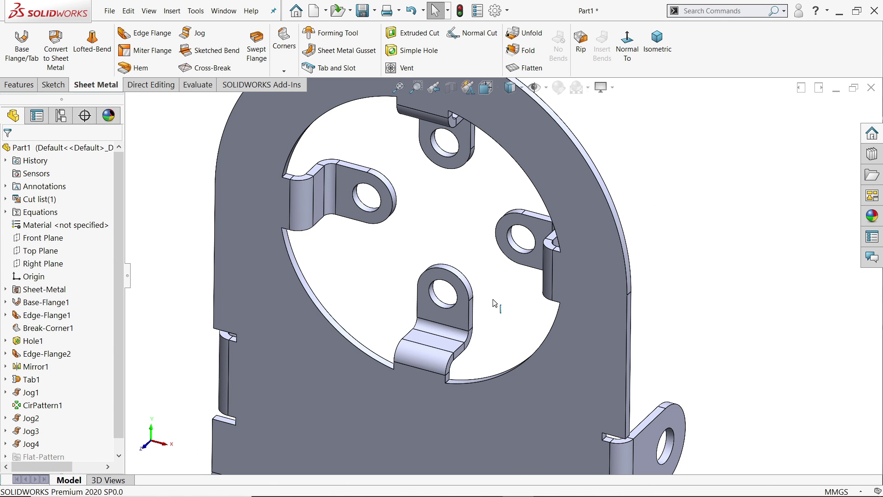
scroll(506, 305, up, 6)
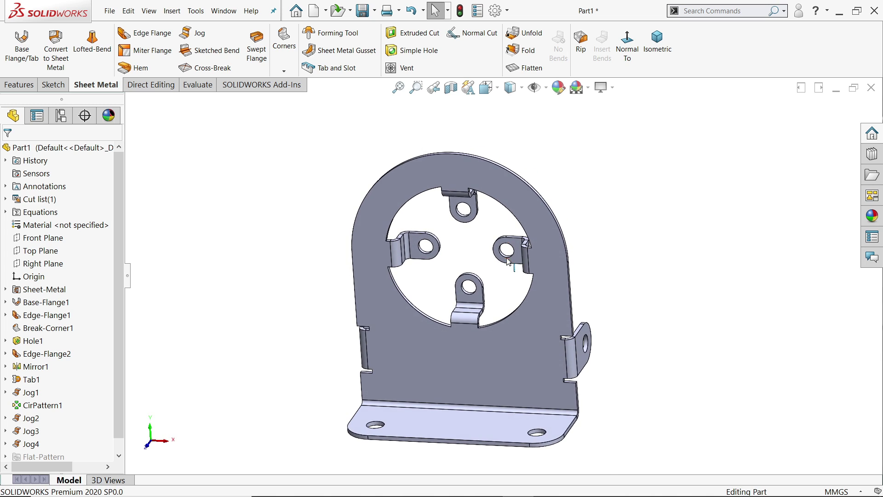
scroll(509, 261, down, 3)
click(202, 86)
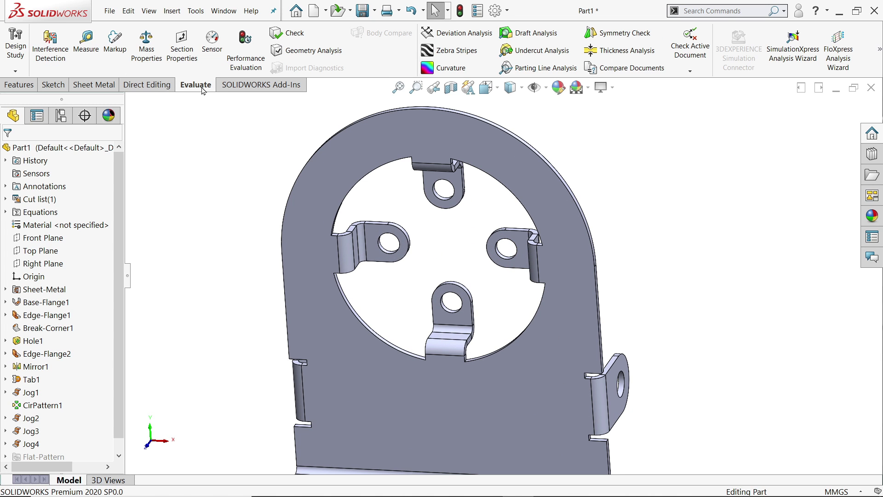
click(86, 41)
scroll(474, 353, down, 4)
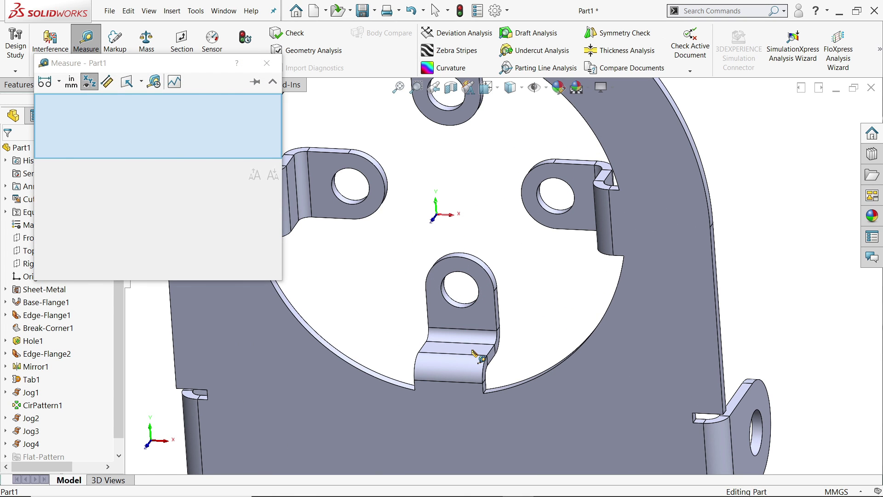
click(474, 353)
scroll(459, 257, up, 5)
scroll(512, 197, down, 3)
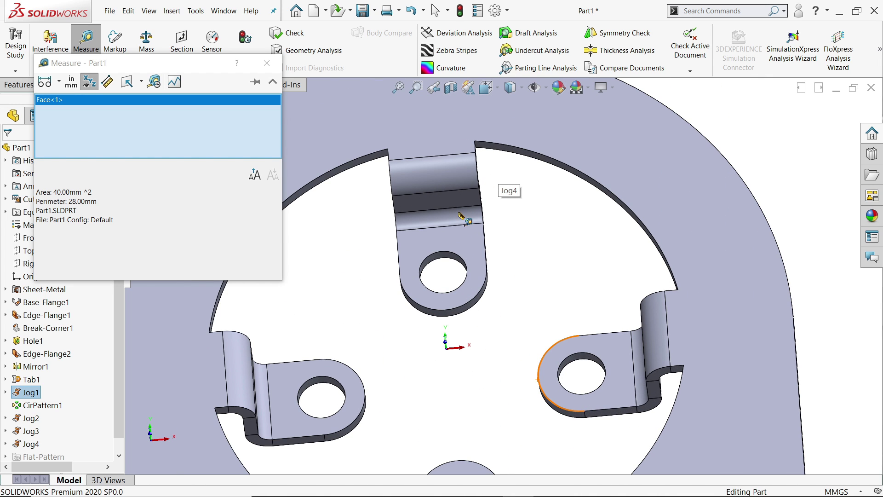
click(462, 204)
scroll(497, 256, up, 1)
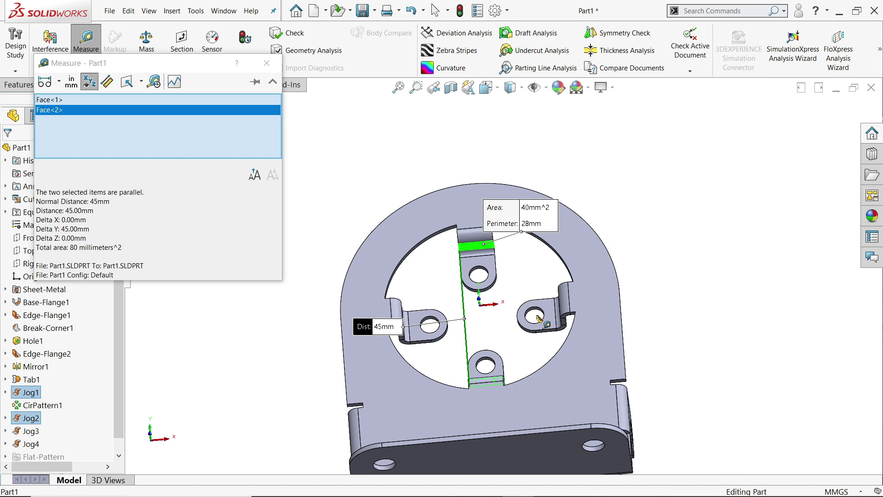
key(Escape)
scroll(543, 324, down, 2)
click(321, 291)
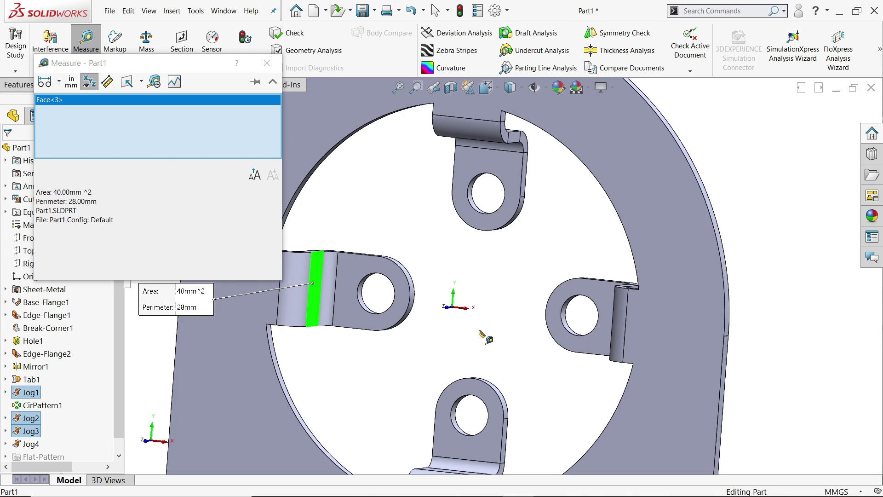
middle_drag(321, 292, 414, 297)
click(547, 310)
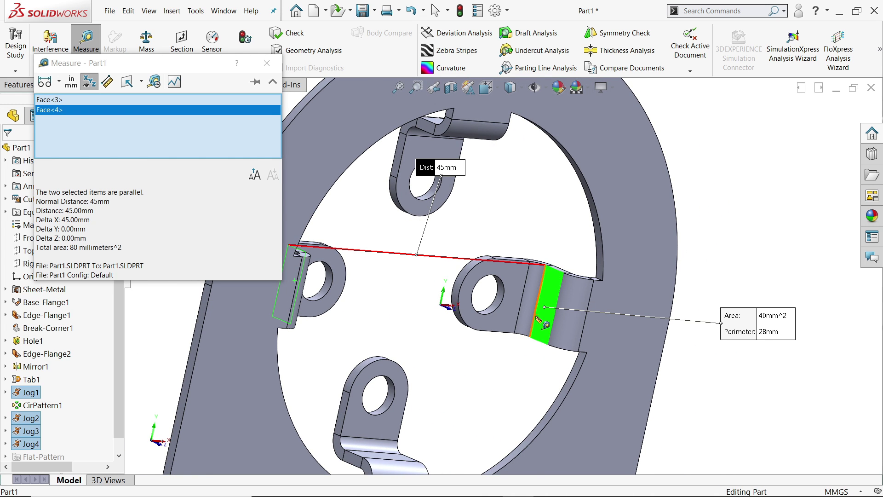
scroll(545, 324, up, 1)
scroll(497, 288, up, 1)
drag(464, 192, 452, 301)
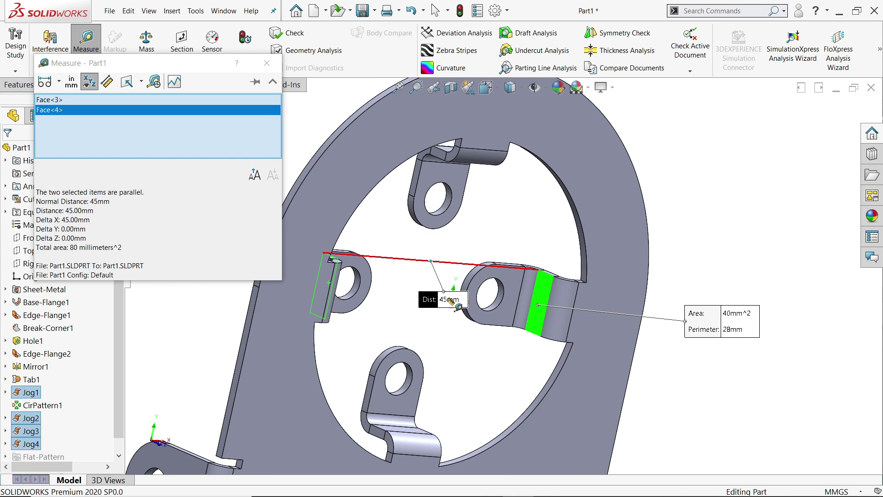
middle_drag(465, 347, 409, 345)
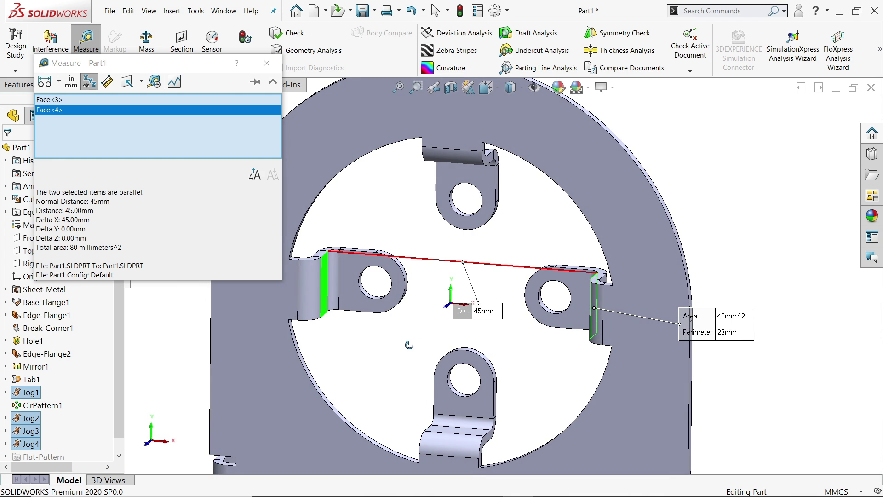
middle_drag(485, 315, 484, 288)
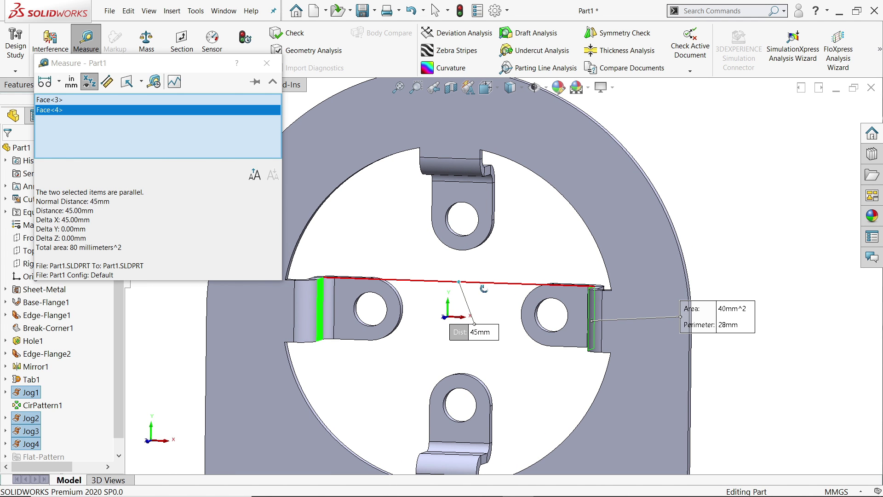
click(266, 63)
scroll(503, 276, up, 4)
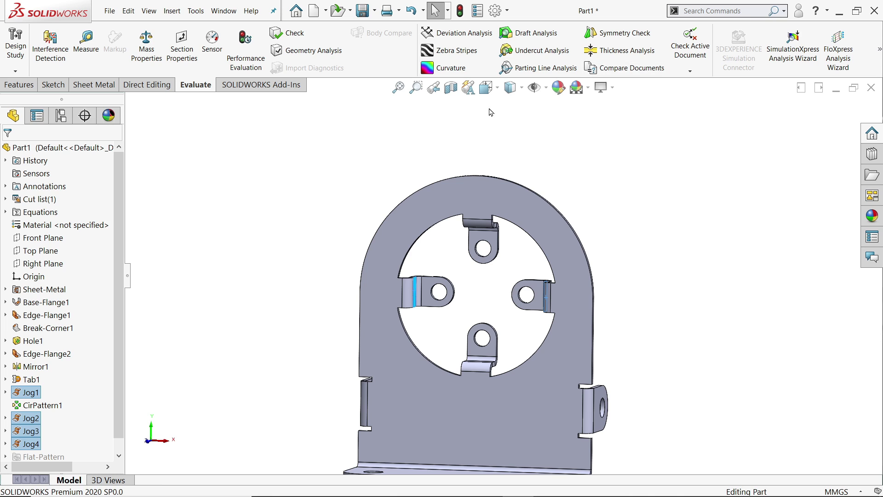
Set the bracket to an isometric view and dismiss the unsaved-document notice.
click(19, 85)
click(589, 50)
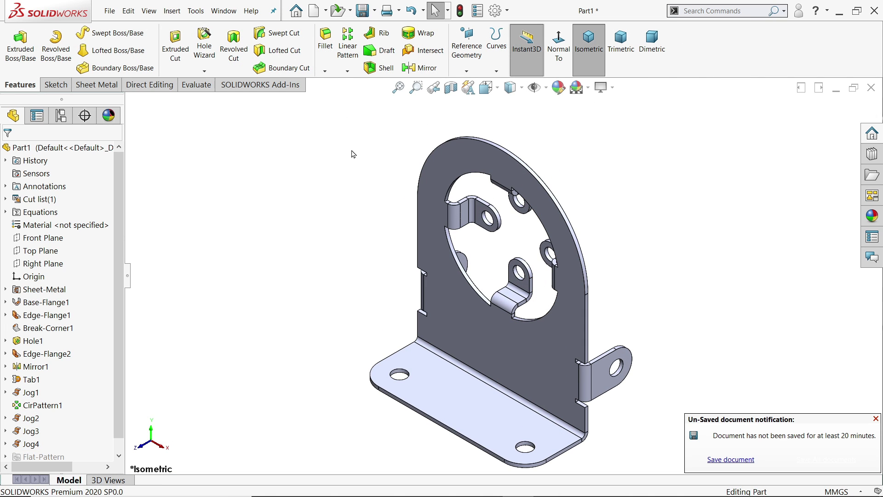
click(875, 419)
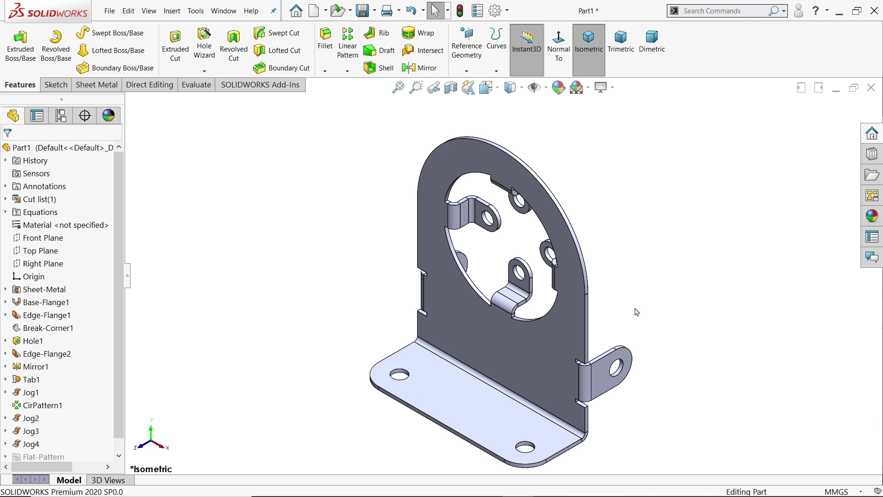
Flatten the bracket to inspect its flat pattern, refold it, then switch to the 135.1.PNG drawing.
click(110, 86)
click(542, 68)
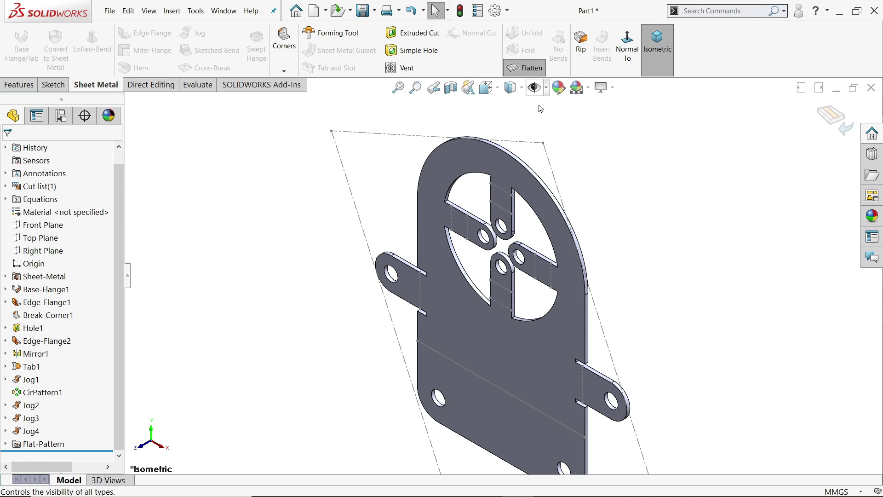
scroll(492, 285, down, 5)
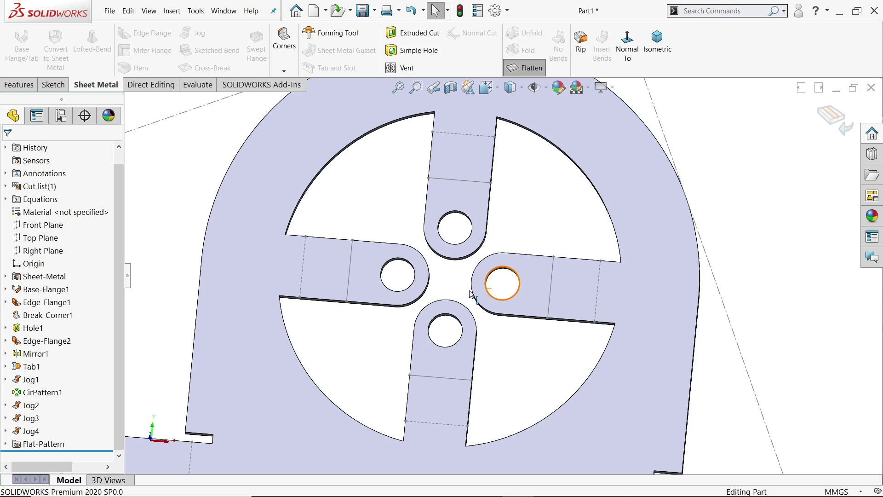
middle_drag(460, 272, 467, 343)
scroll(467, 342, up, 6)
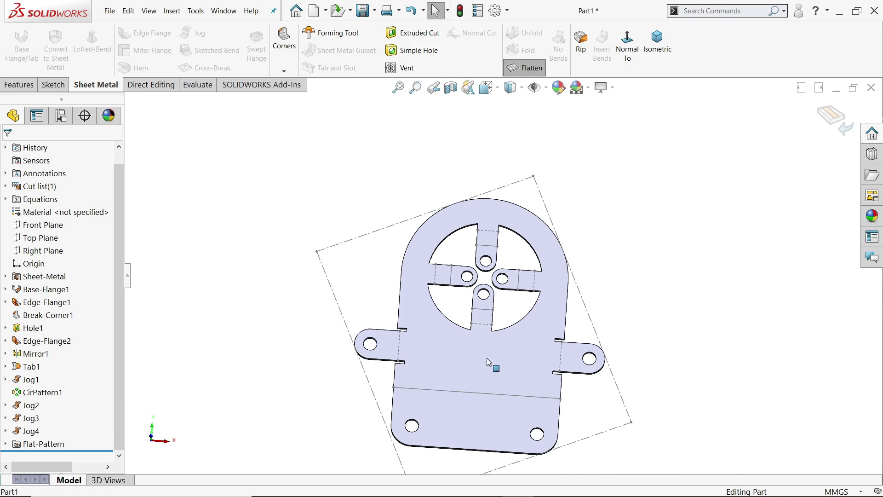
click(525, 68)
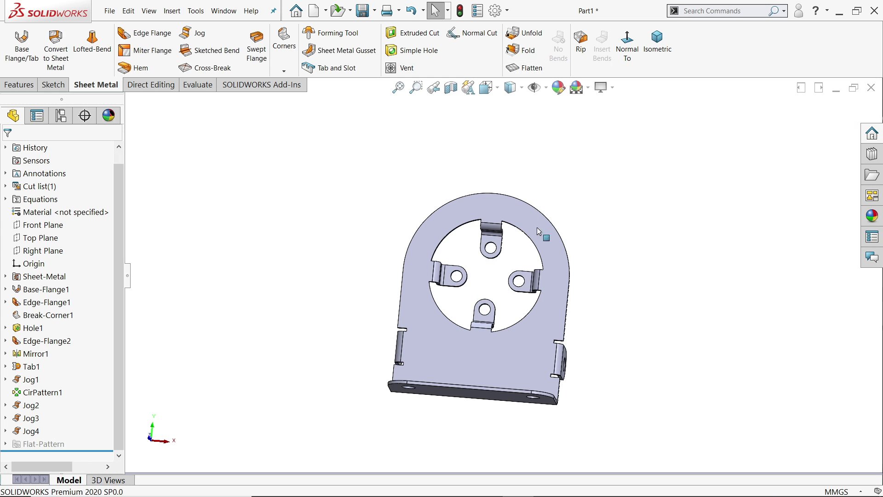
click(657, 44)
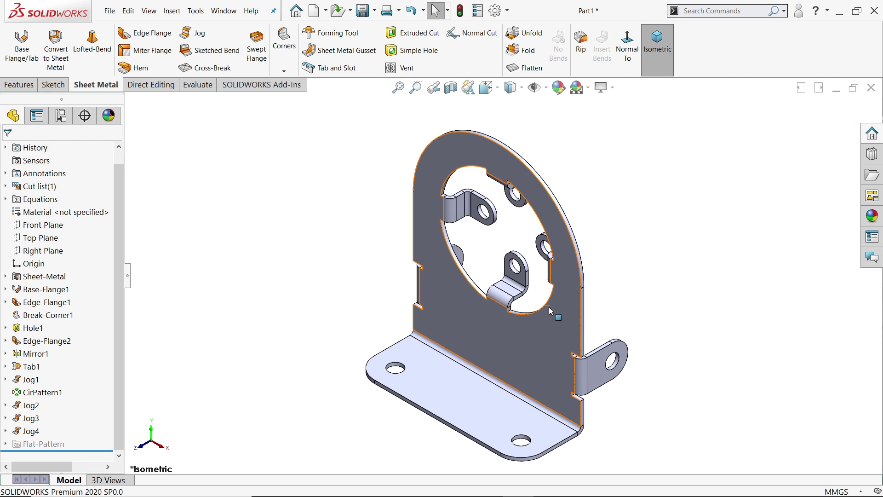
key(alt+Tab)
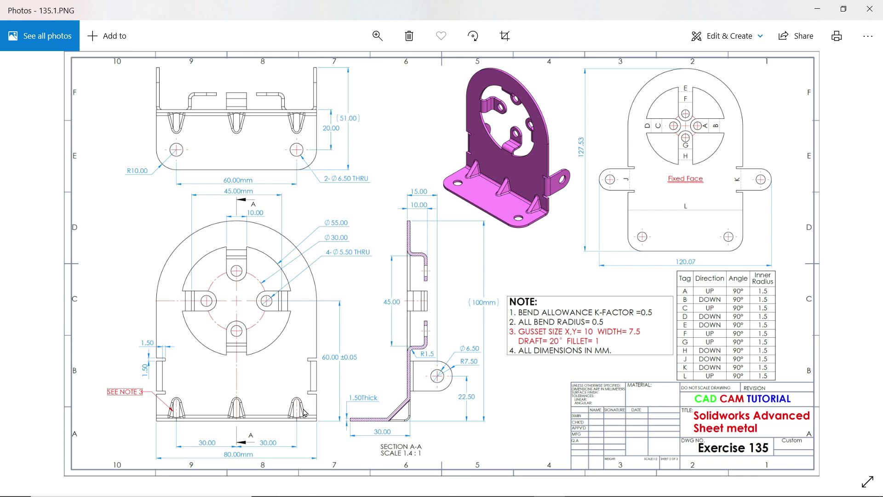
Pan around 135.1.PNG to read Note 3 and the front-view gusset layout, then close Photos.
scroll(223, 420, up, 3)
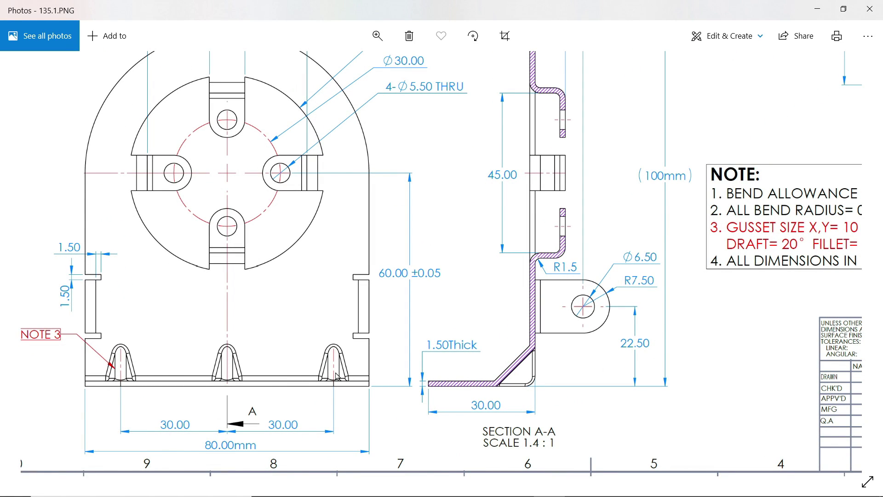
drag(684, 293, 437, 342)
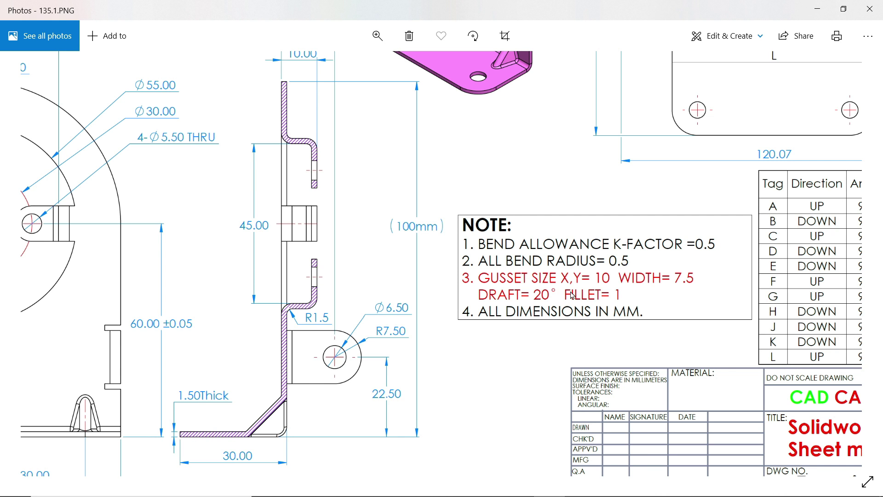
drag(497, 271, 810, 309)
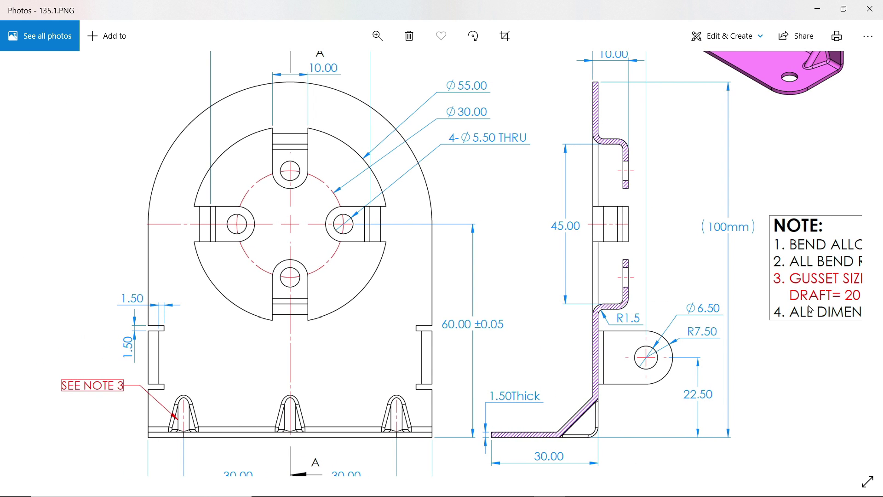
mouse_move(172, 426)
mouse_down()
mouse_move(197, 368)
mouse_move(223, 364)
mouse_move(209, 367)
mouse_up()
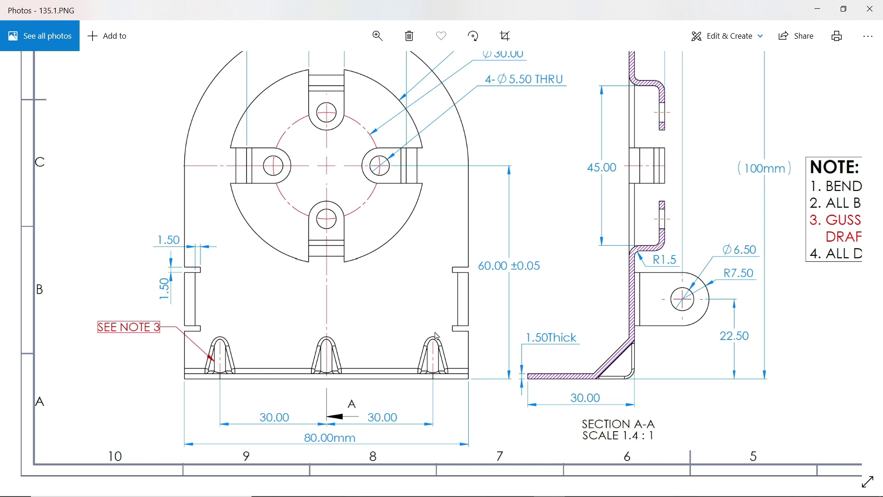
click(817, 8)
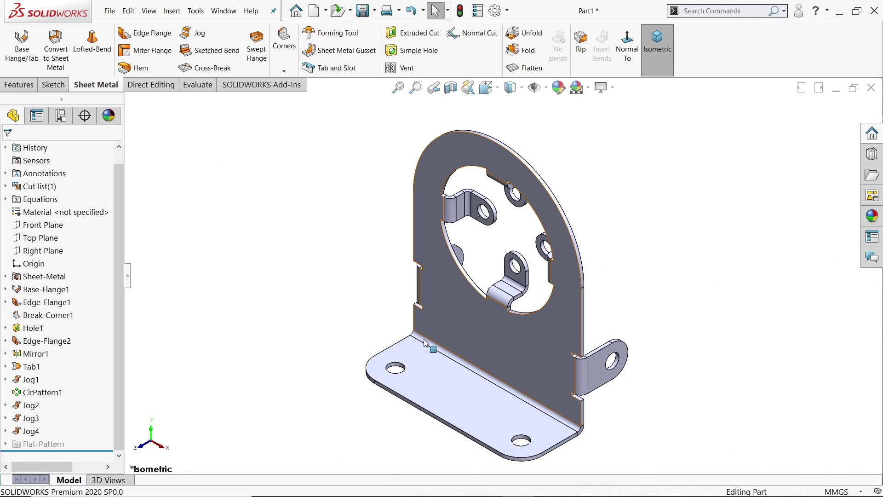
Place a gusset on the base bend using both faces, the bend edge and a 10.00mm offset.
click(342, 54)
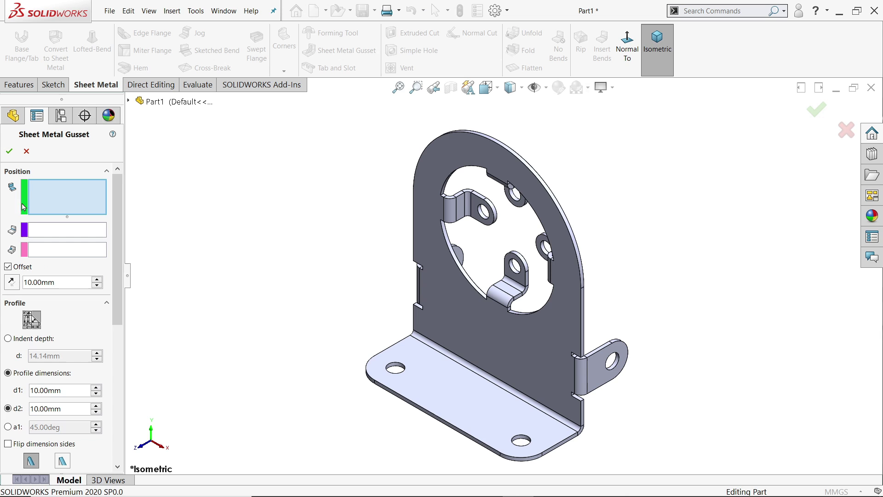
scroll(498, 390, down, 4)
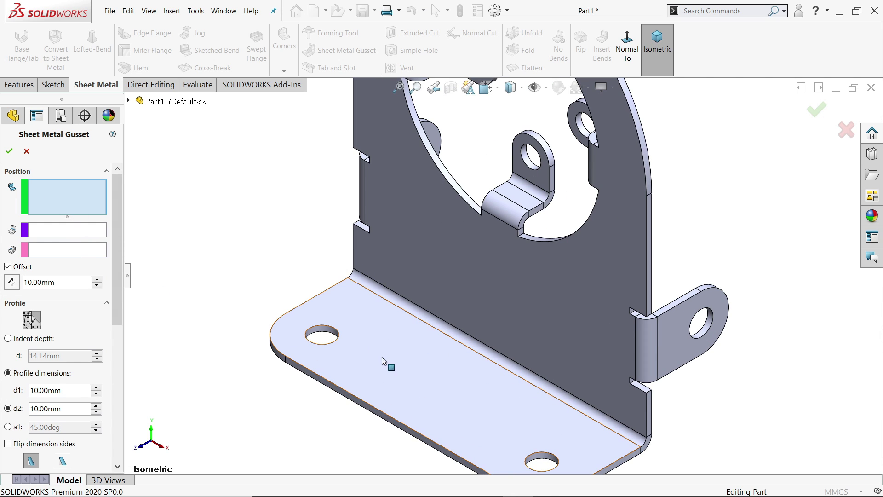
click(428, 355)
click(509, 292)
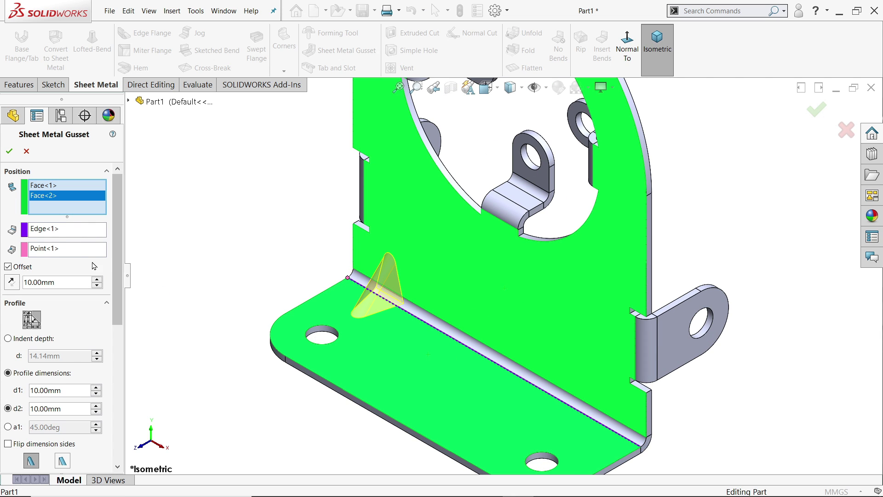
click(46, 230)
scroll(423, 322, down, 2)
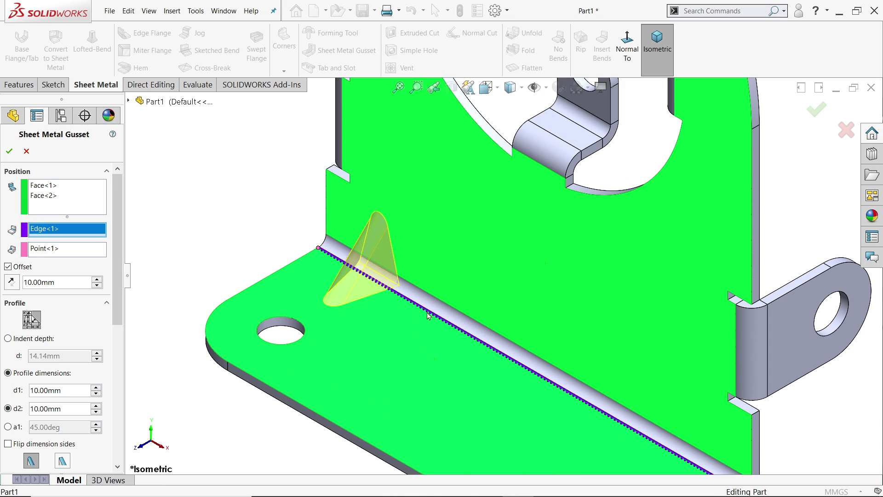
click(43, 250)
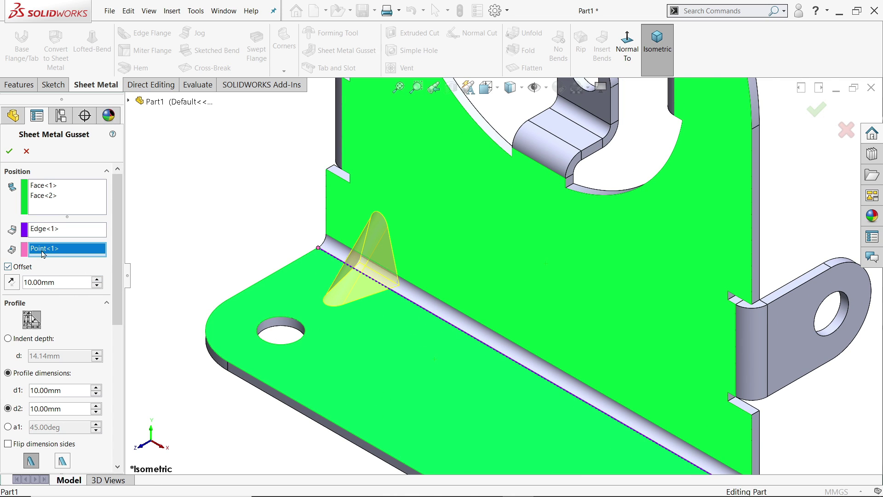
click(8, 267)
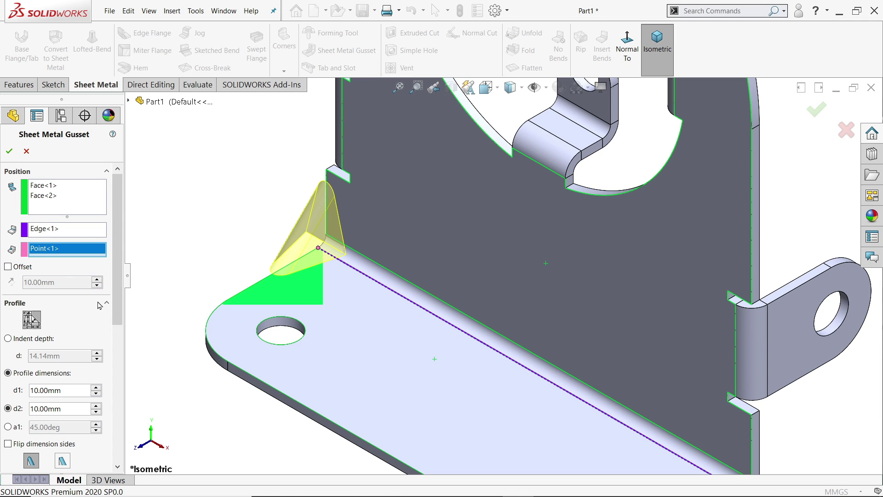
click(8, 267)
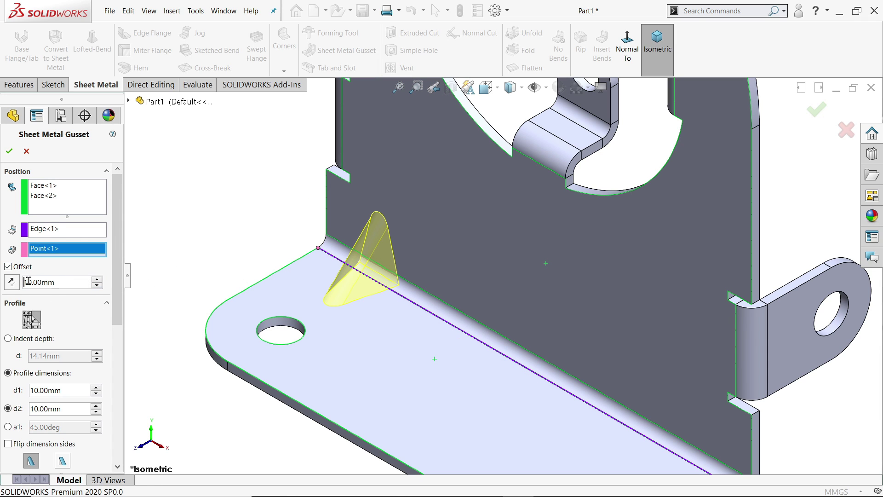
Keep the 7.50mm indent with 20° side-face draft, preview fully, and accept Sheet Metal Gusset1.
scroll(60, 322, down, 3)
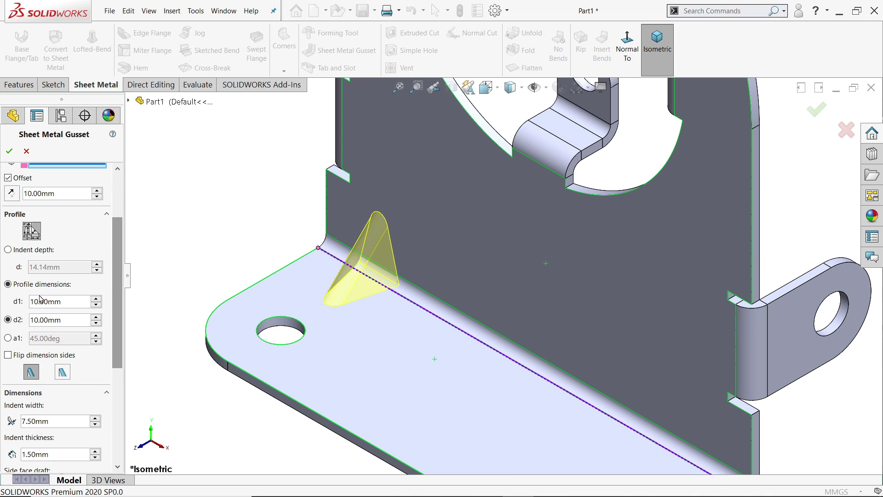
drag(62, 300, 17, 300)
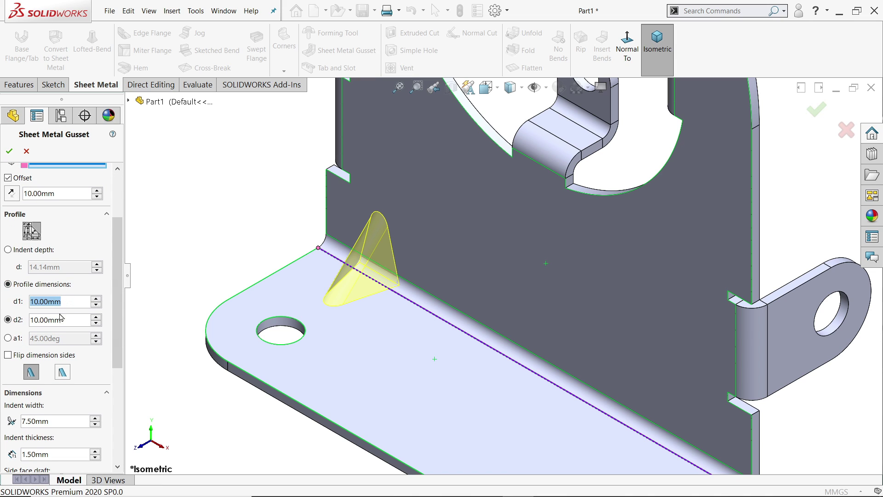
drag(69, 317, 43, 316)
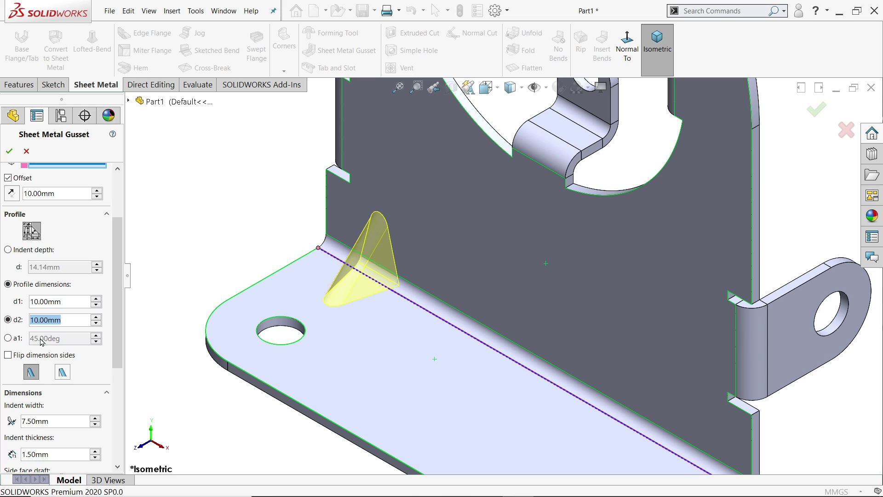
scroll(37, 328, down, 3)
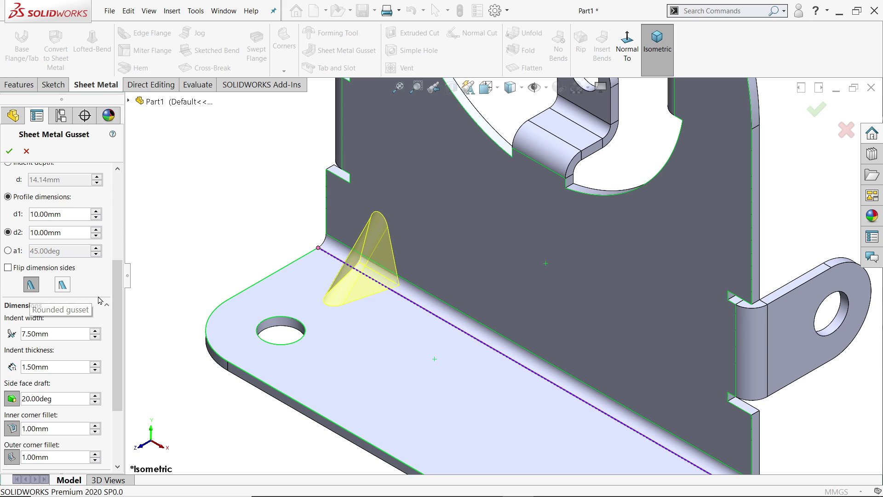
scroll(58, 295, down, 2)
double_click(52, 275)
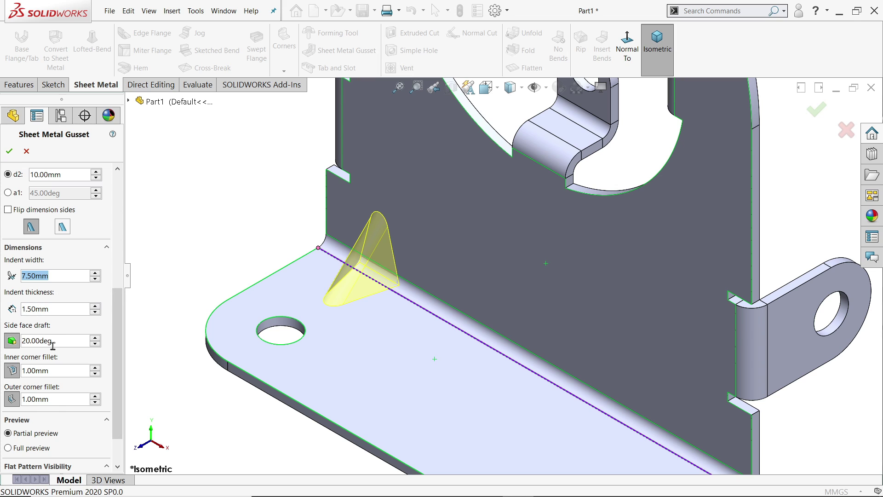
click(14, 341)
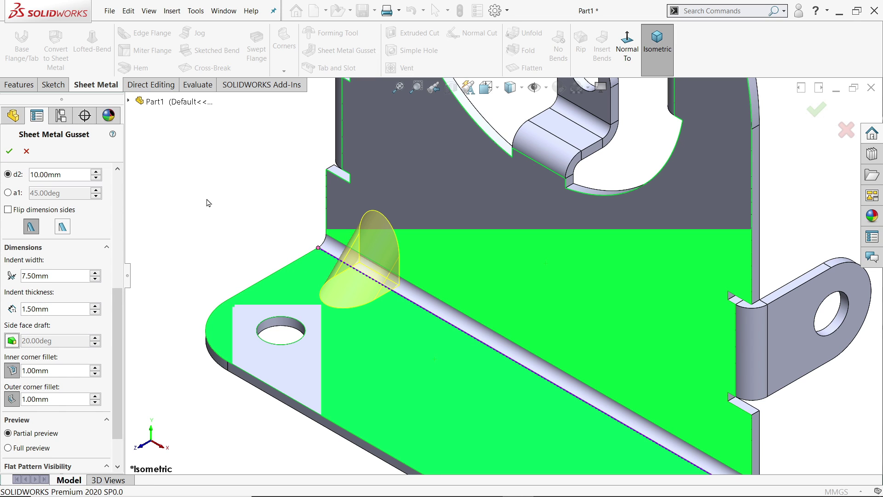
click(11, 341)
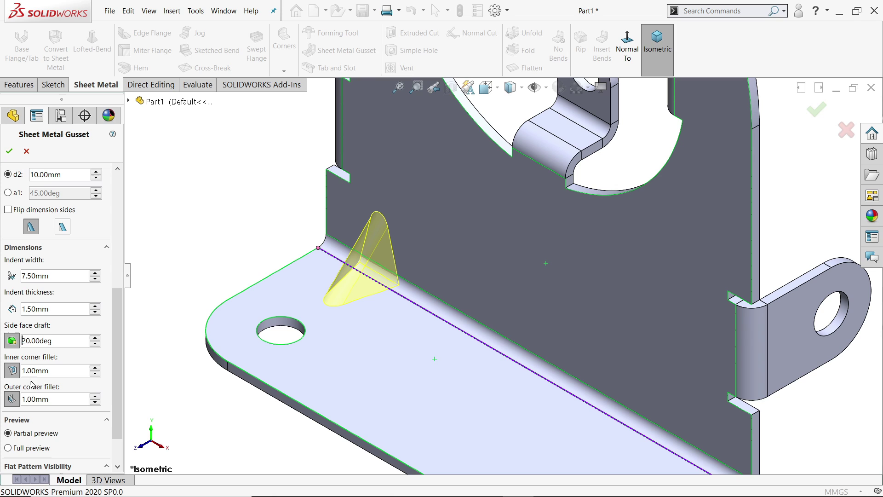
scroll(97, 377, down, 3)
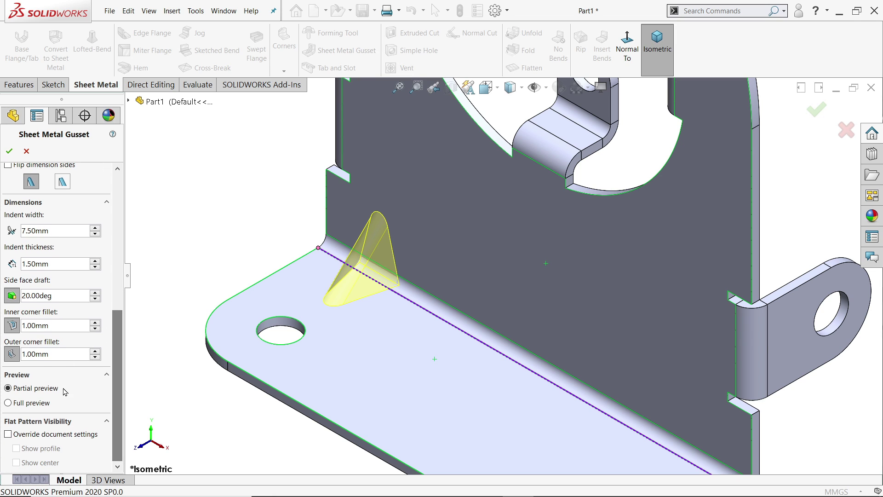
click(20, 404)
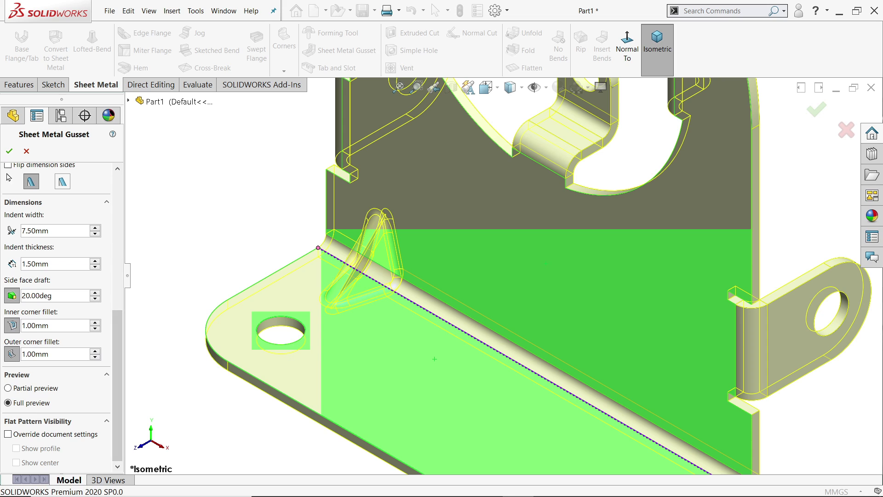
click(10, 151)
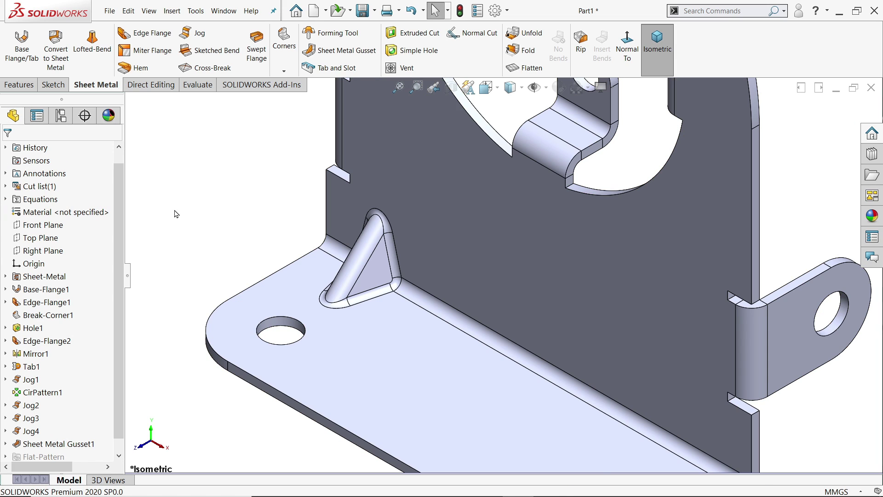
Fit the bracket in an isometric view and start a Linear Pattern from Features.
key(f)
middle_drag(421, 287, 588, 215)
key(ctrl+7)
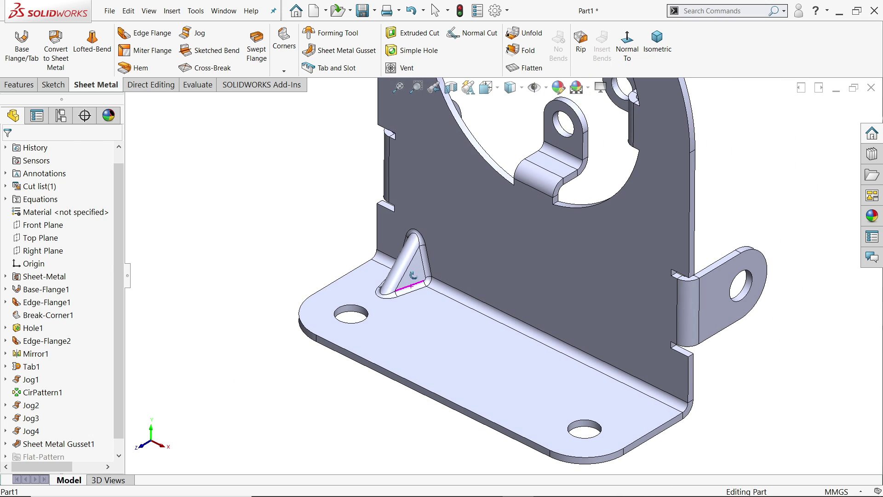
click(10, 85)
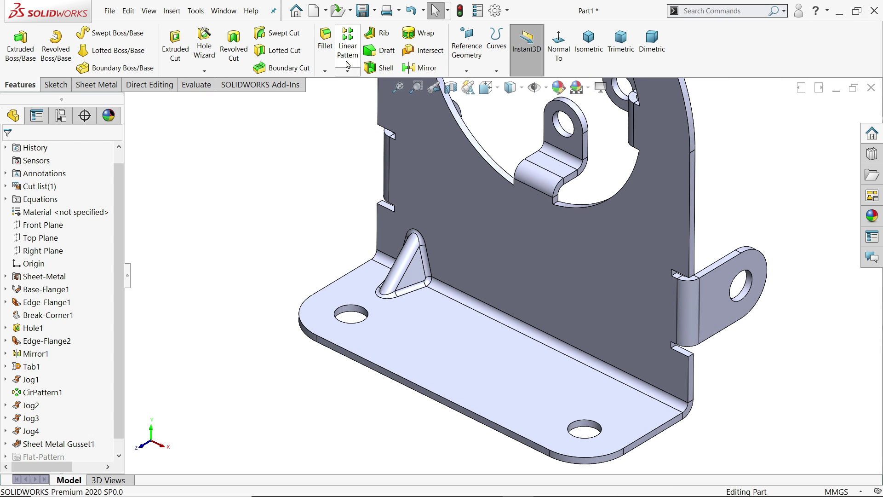
click(348, 46)
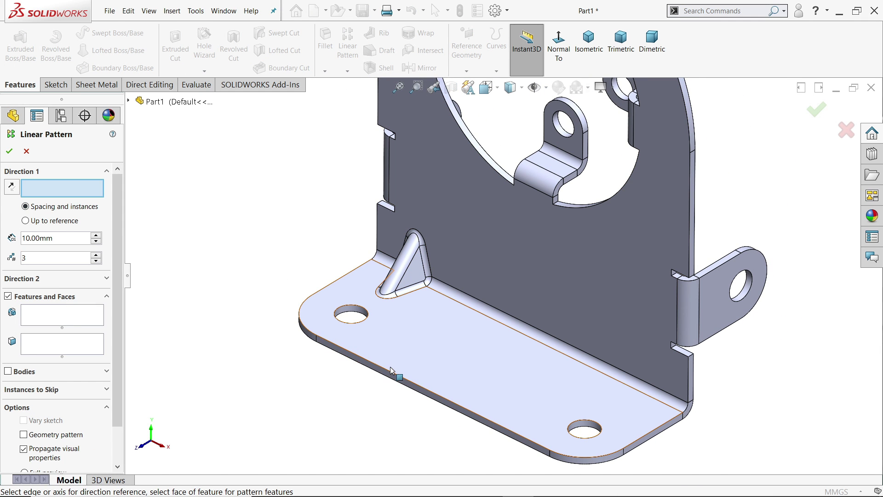
Pattern Sheet Metal Gusset1 along the flange front edge as 3 instances at 30mm spacing.
click(400, 379)
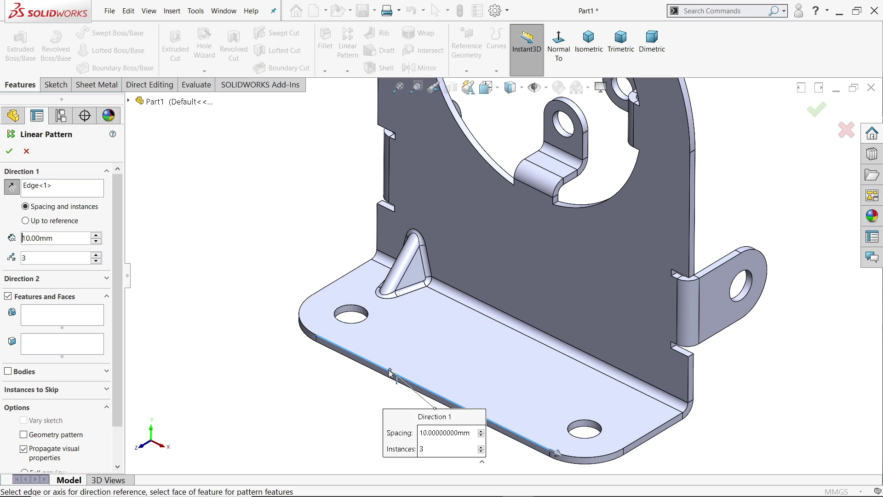
click(56, 320)
click(416, 276)
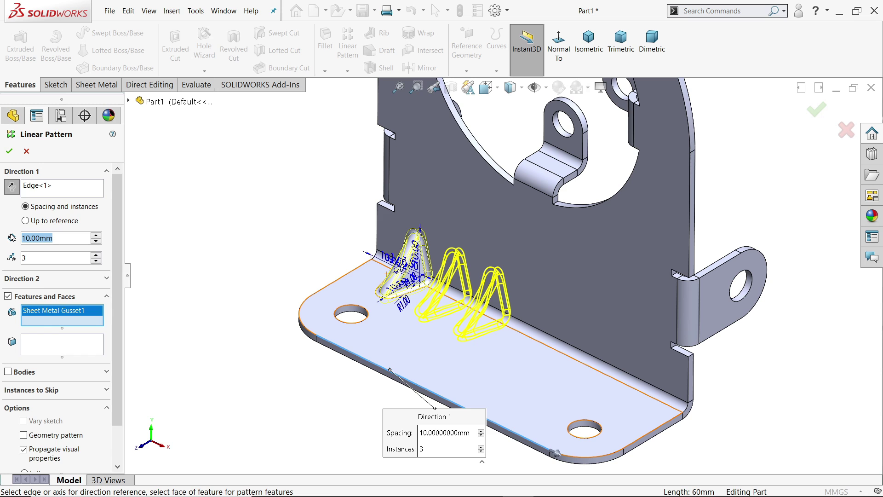
text(30)
key(Return)
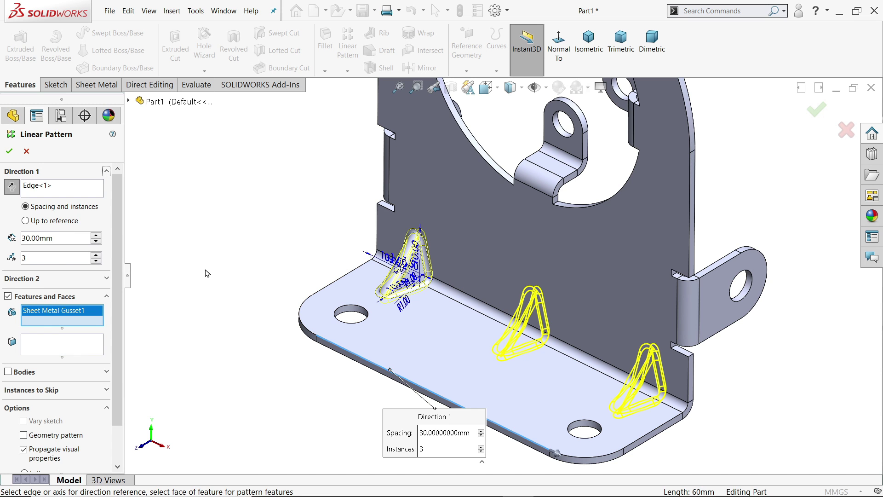
mouse_move(206, 273)
middle_down()
mouse_move(217, 266)
mouse_move(204, 273)
middle_up()
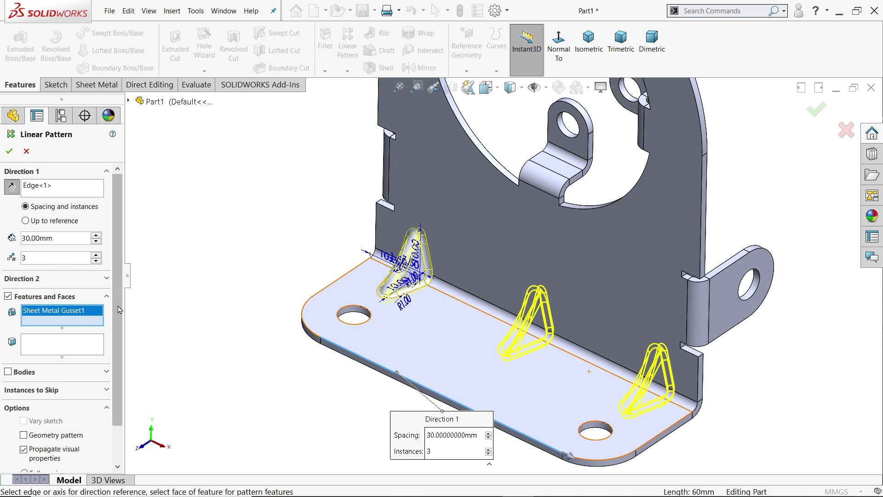
scroll(118, 256, down, 2)
scroll(118, 257, up, 2)
click(8, 151)
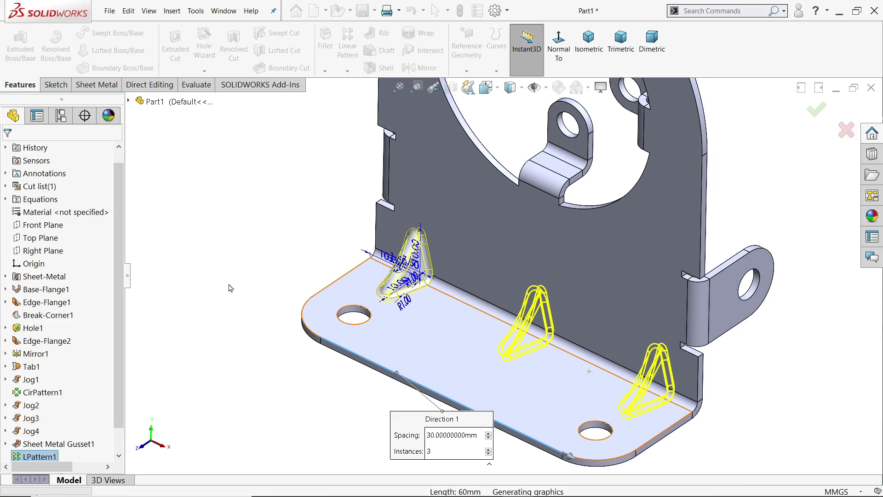
scroll(306, 335, up, 2)
scroll(512, 327, down, 2)
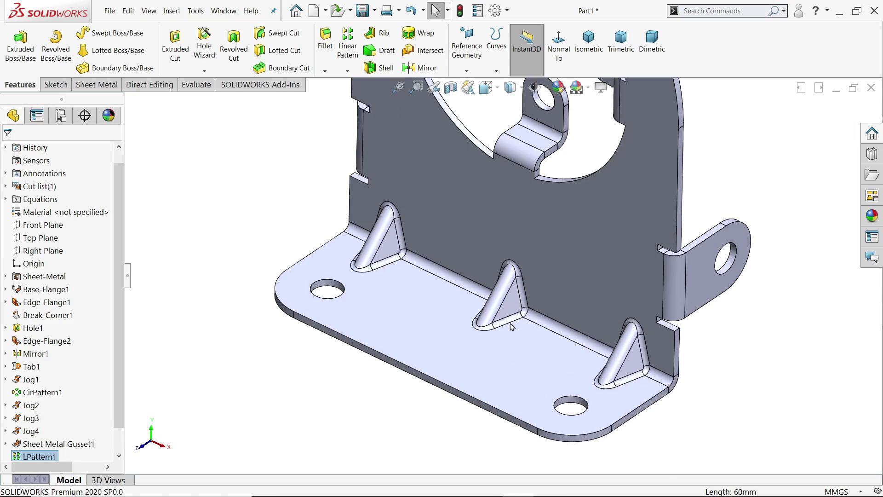
middle_drag(512, 327, 457, 295)
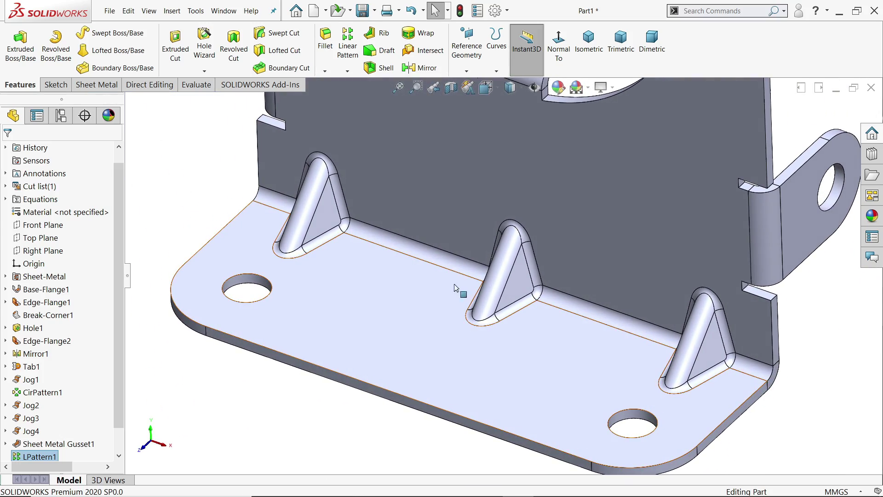
key(ctrl+7)
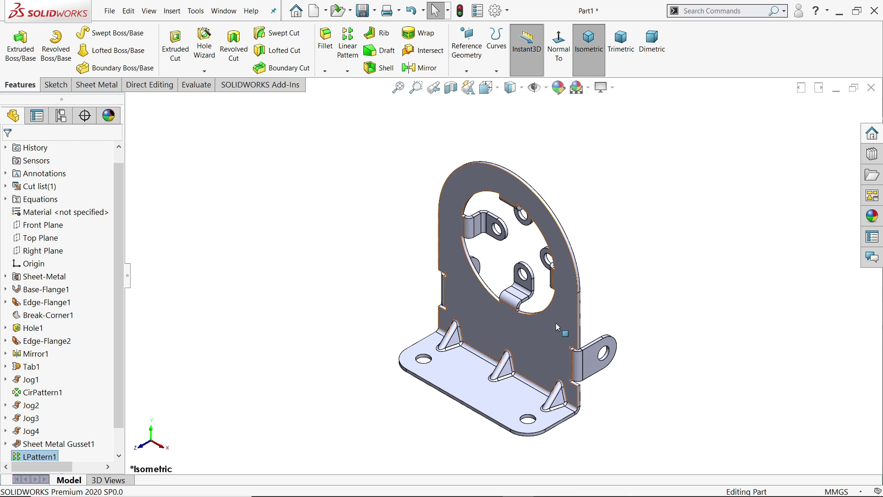
Unfold the gusseted bracket to check its flat blank, then refold it.
scroll(557, 327, down, 2)
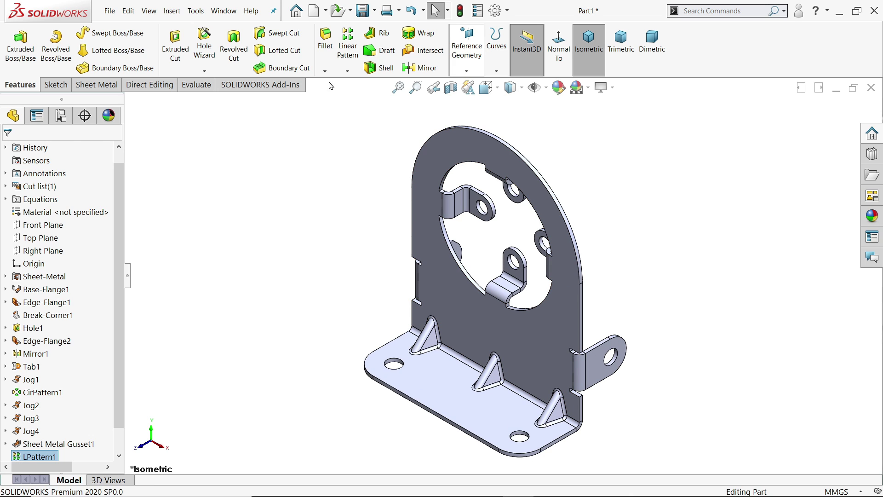
scroll(212, 94, down, 2)
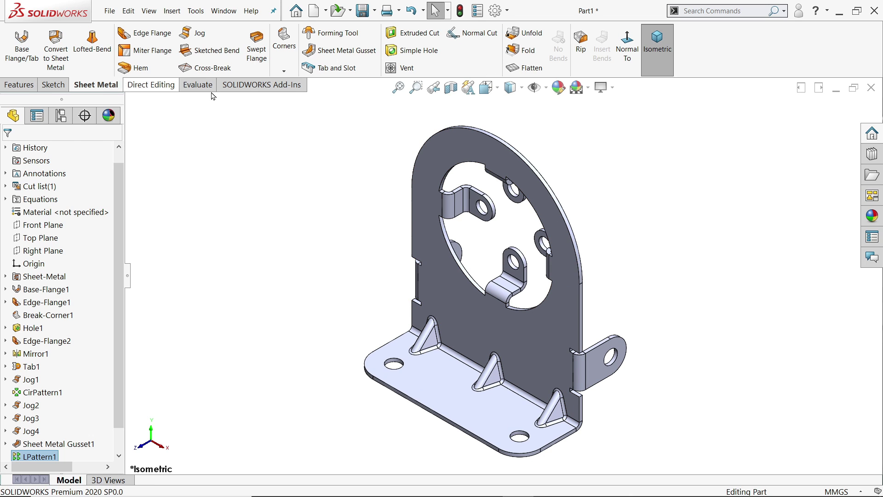
click(532, 66)
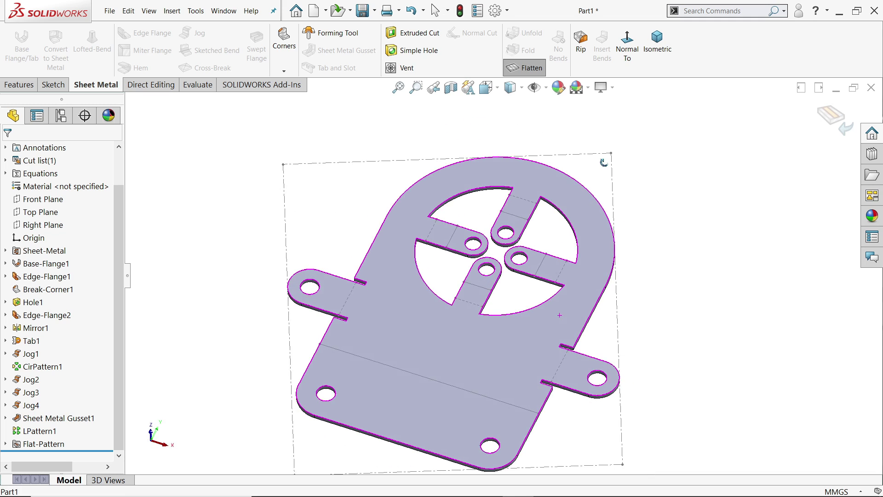
click(532, 69)
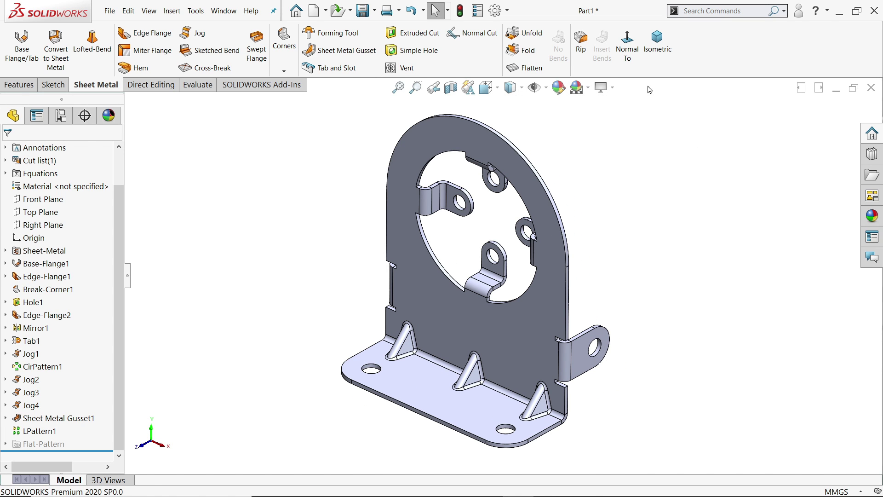
Apply a magenta colour appearance to the whole bracket part.
click(559, 87)
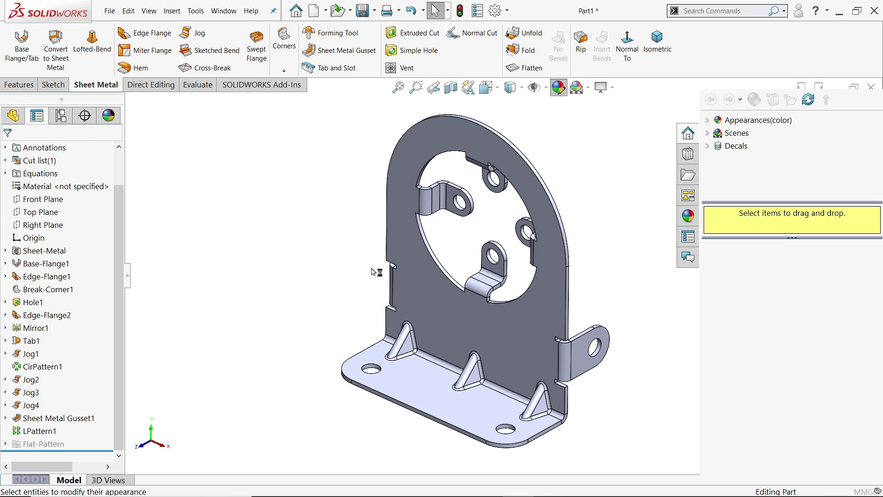
click(79, 404)
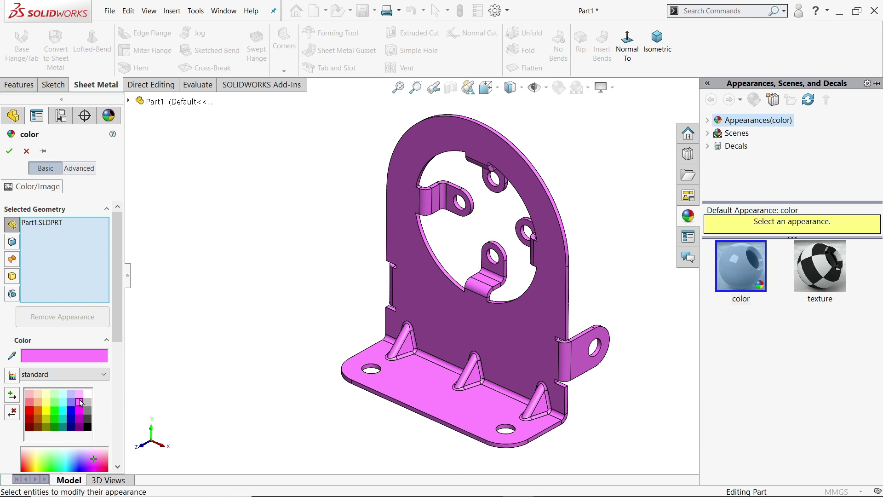
click(9, 151)
mouse_move(290, 291)
middle_down()
mouse_move(301, 244)
mouse_move(309, 259)
mouse_move(134, 297)
mouse_move(245, 280)
mouse_move(333, 188)
mouse_move(299, 295)
mouse_move(311, 292)
mouse_move(302, 299)
middle_up()
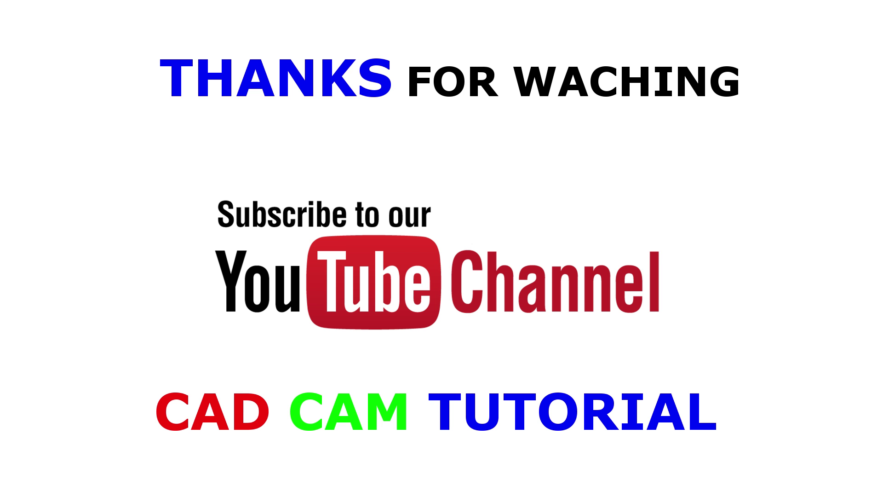